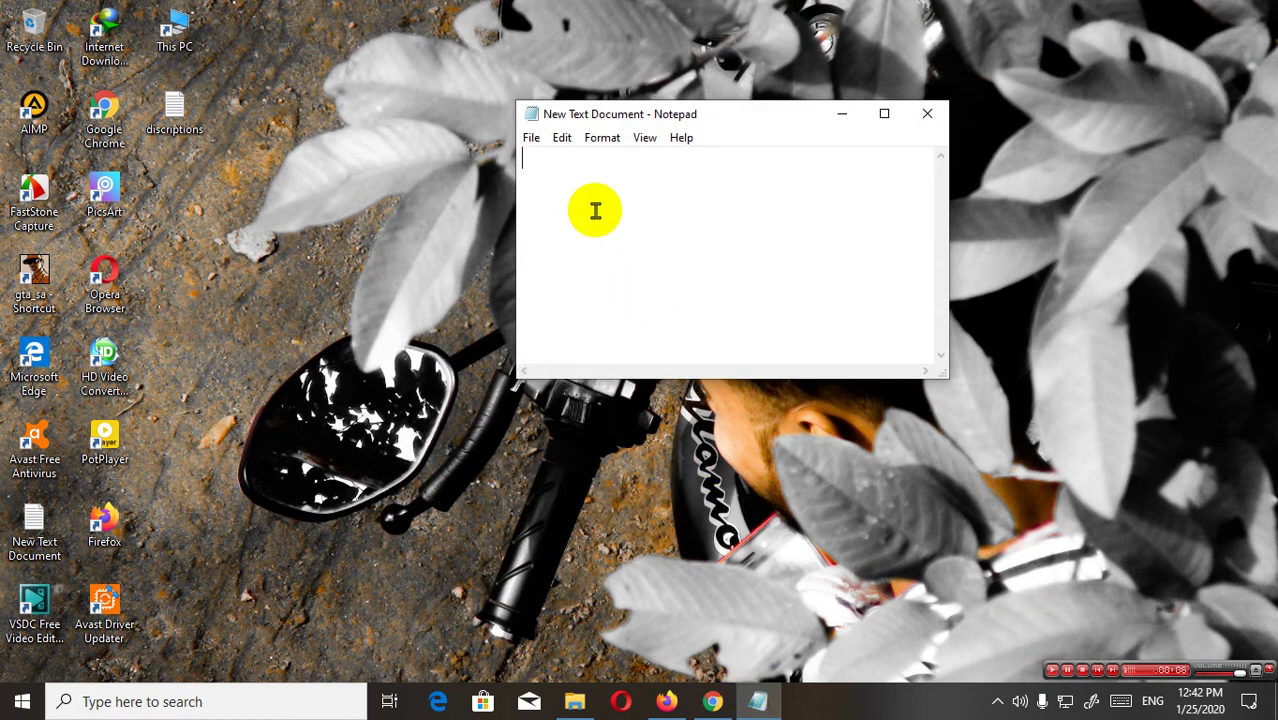
# - Write the greeting "hello guys ....welcome to my another video ..." in the empty text document and leave a blank line below it
pyautogui.write('hel')
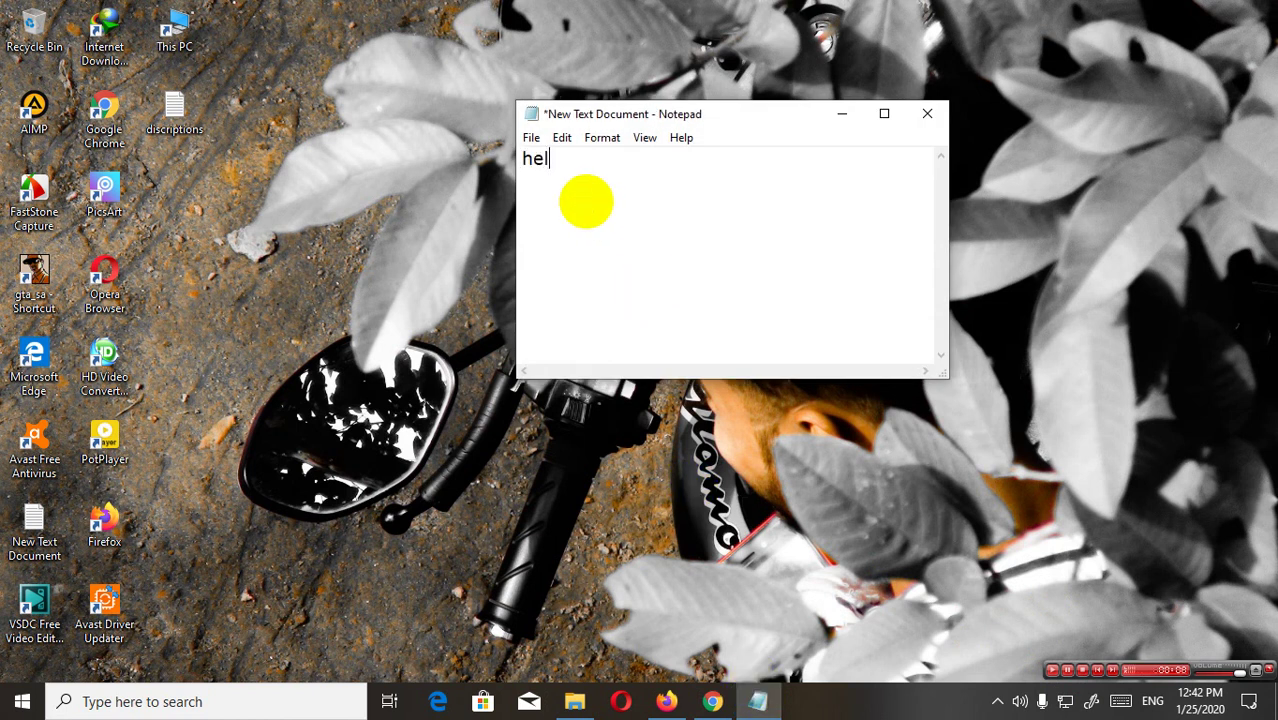
pyautogui.write('lo guys ....welcome to my another vi')
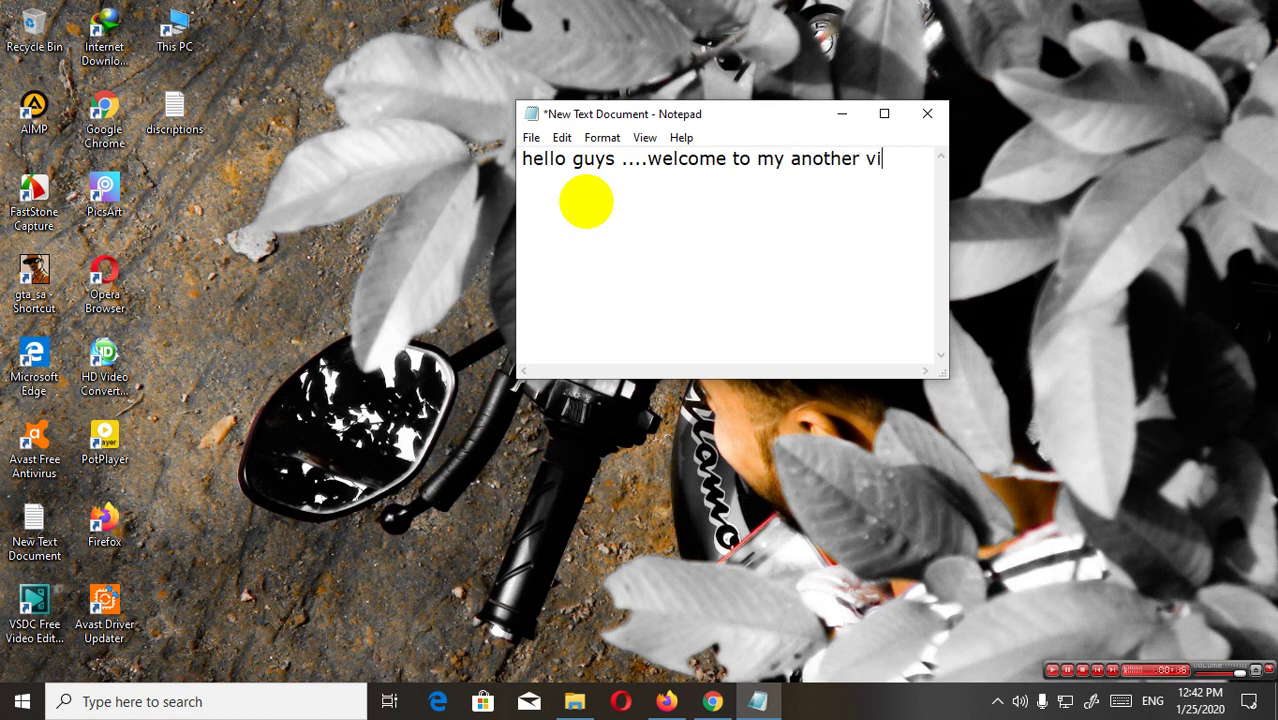
pyautogui.write('deo ...')
pyautogui.press('Return')
pyautogui.press('Return')
# - Add the lines "so lets start ..." and "open your crome browzer ...." below the greeting, separated by a blank line
pyautogui.write('so ')
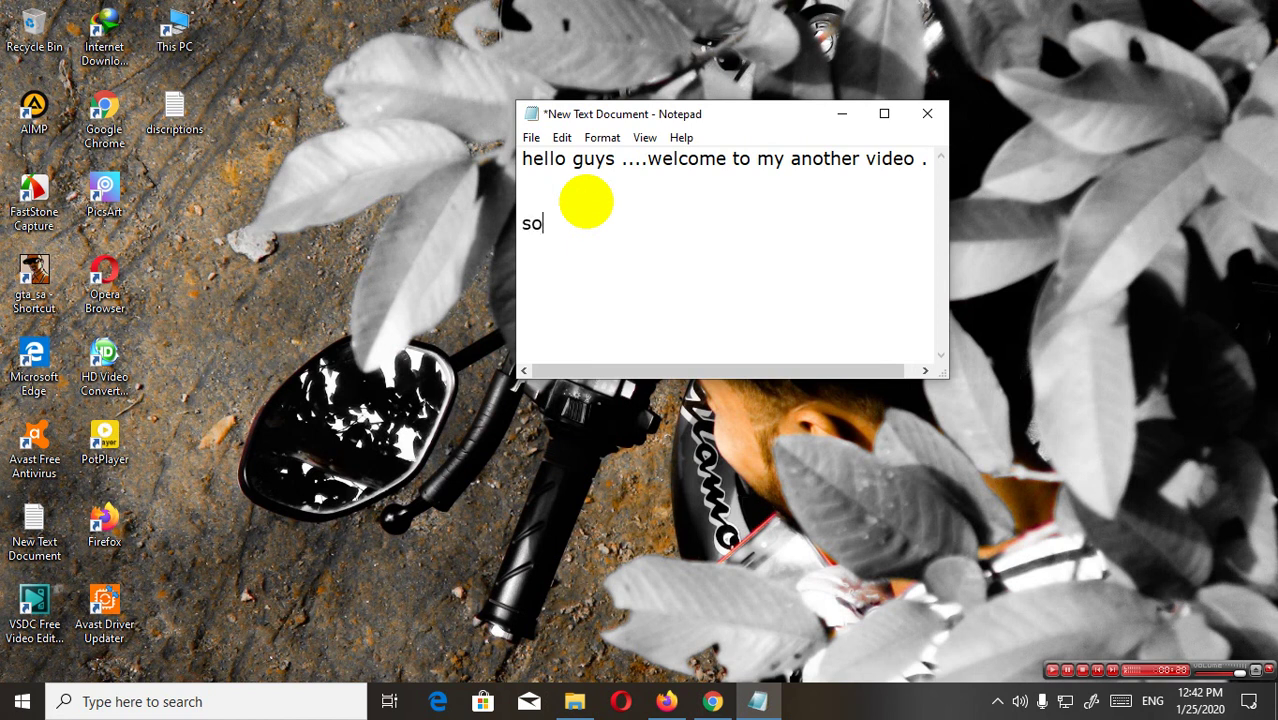
pyautogui.write('lets sta')
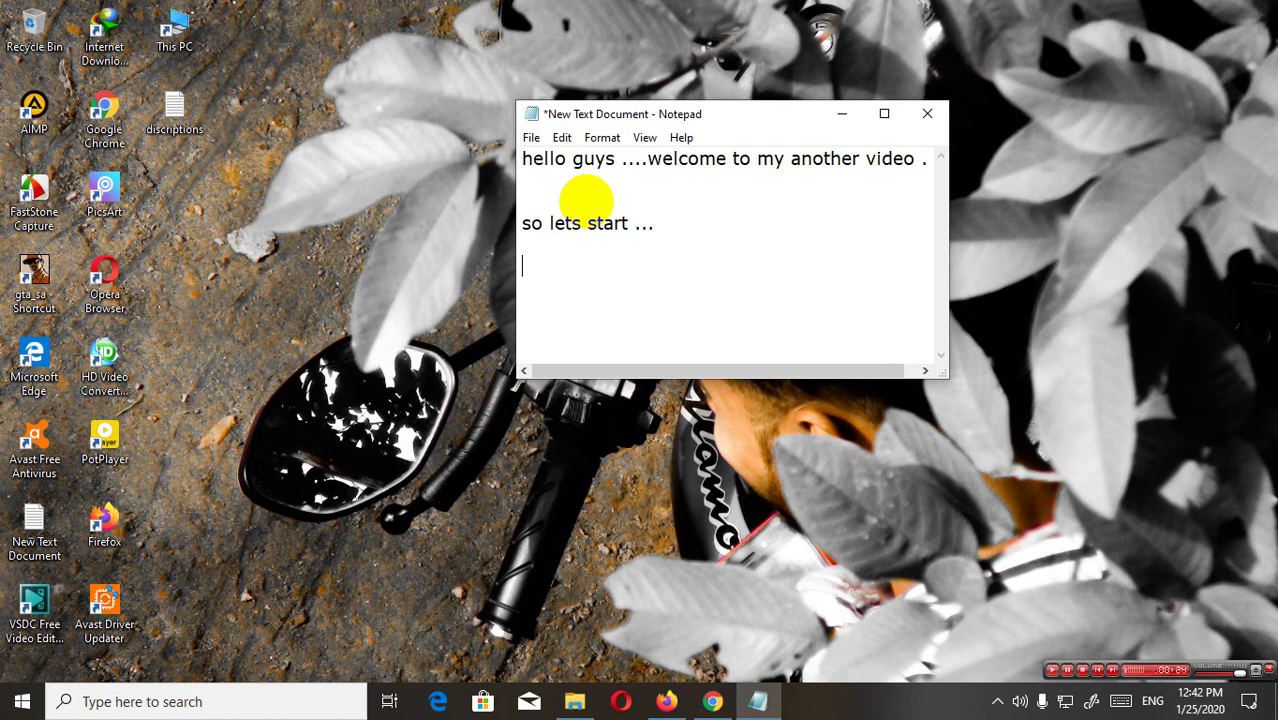
pyautogui.write('rt ...')
pyautogui.press('Return')
pyautogui.press('Return')
pyautogui.write('open your')
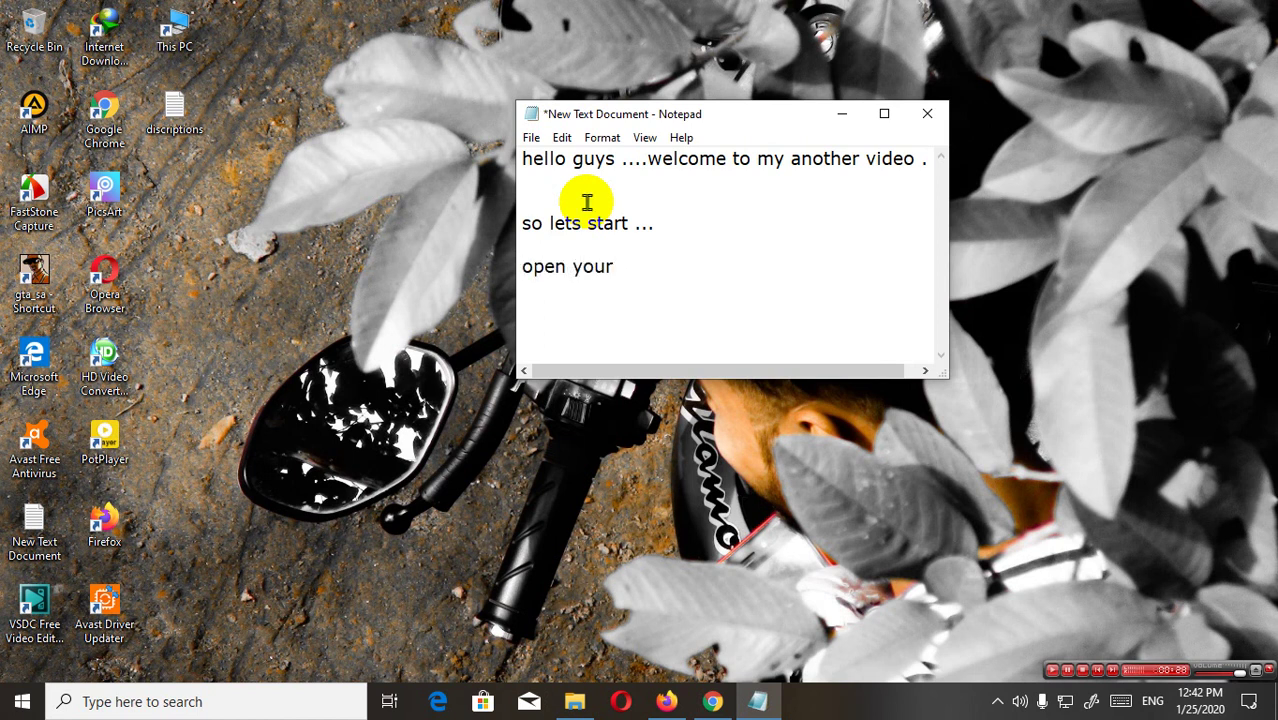
pyautogui.write(' crome browzer ....')
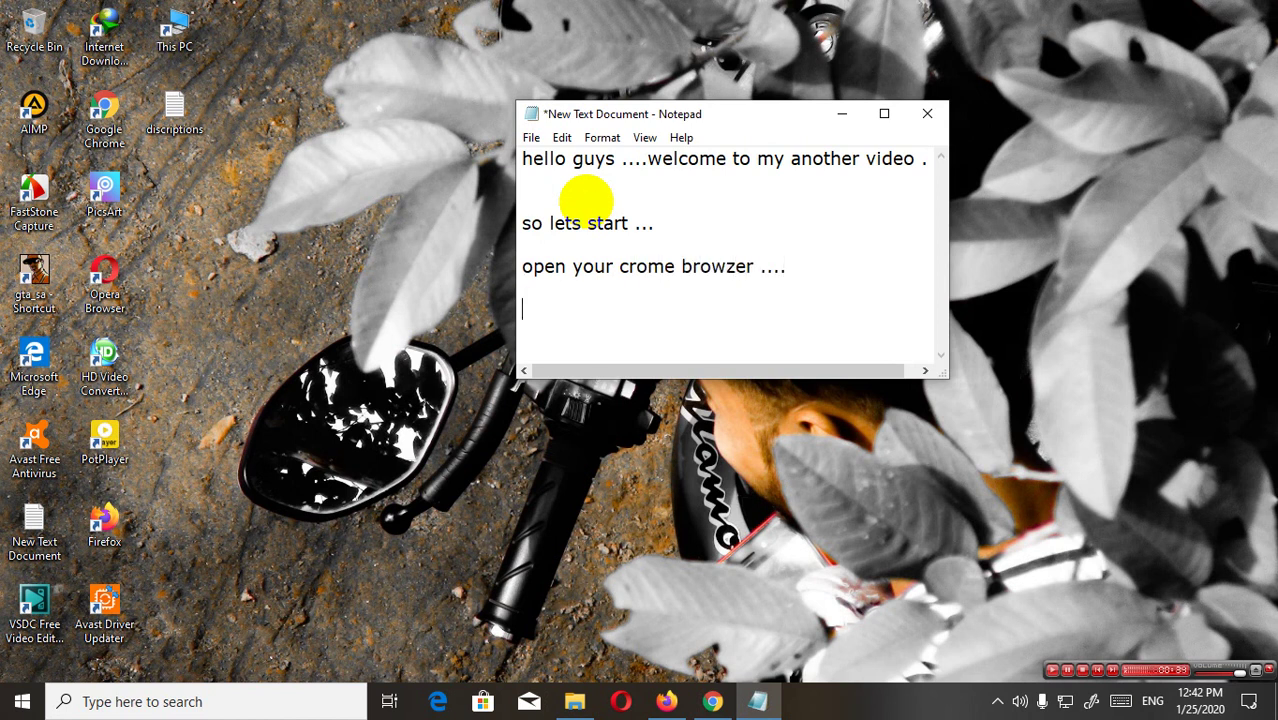
# - Open Chrome, and add the line "then go to web store ..." to the Notepad text
pyautogui.click(712, 701)
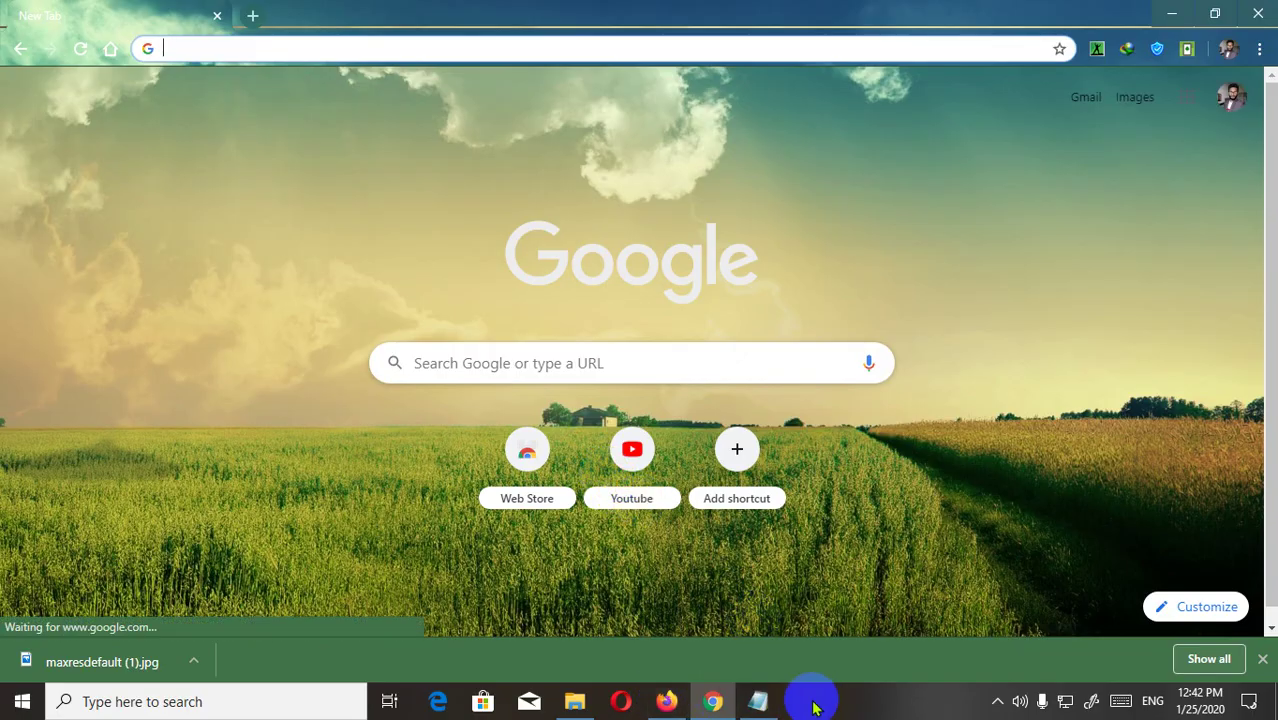
pyautogui.click(757, 701)
pyautogui.write('then go')
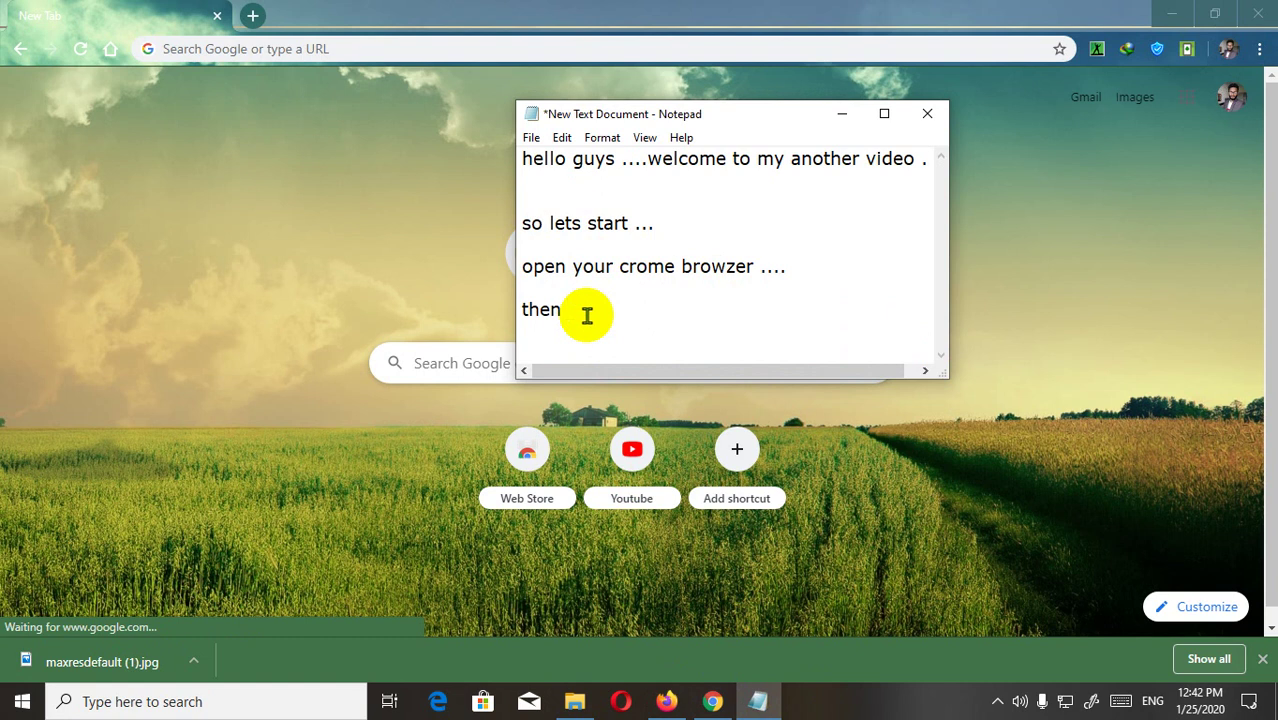
pyautogui.write('go to web s')
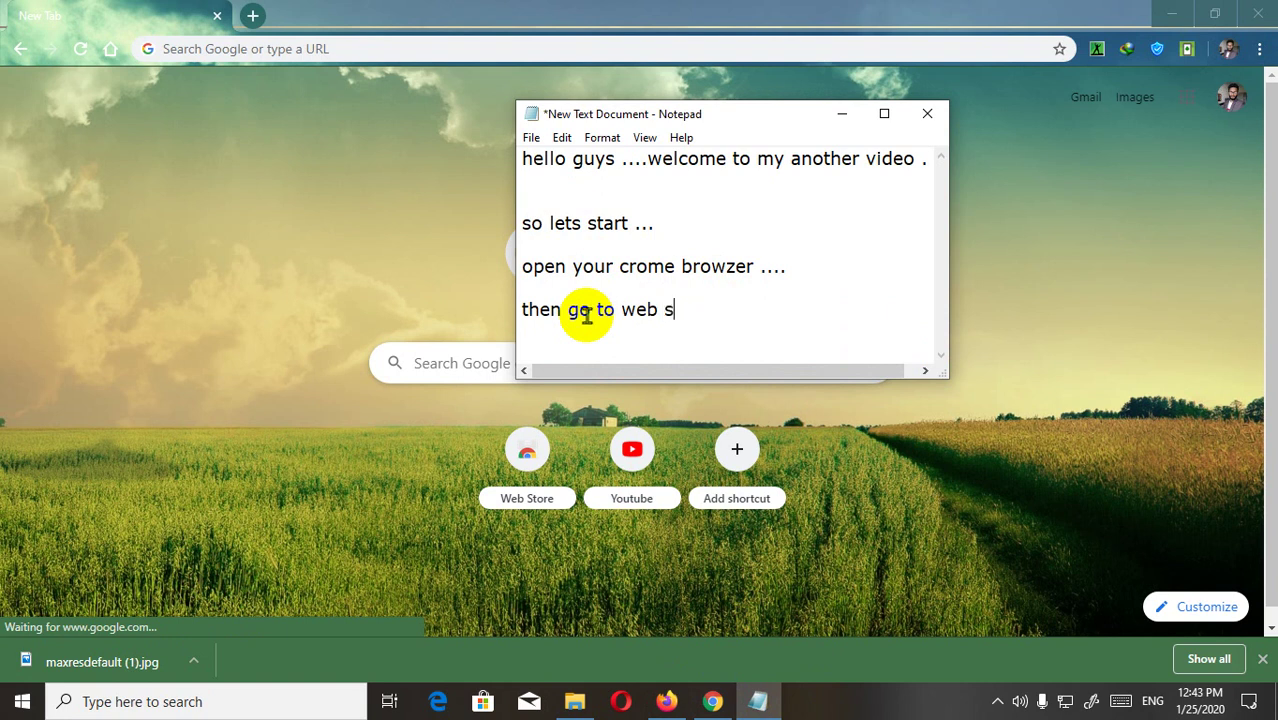
pyautogui.write('rttore ...')
pyautogui.click(543, 489)
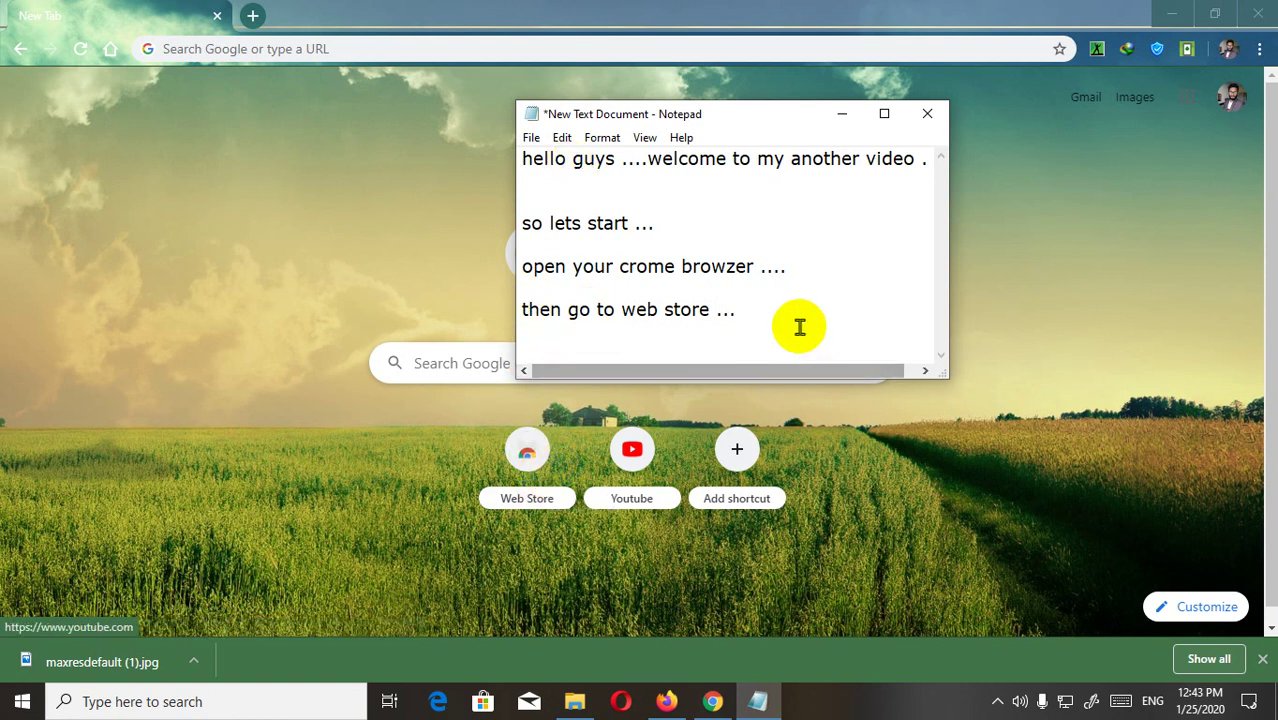
# - Continue the web store line with "if u cant find web store then scearch web store ..." and start a new line
pyautogui.write('if u ca')
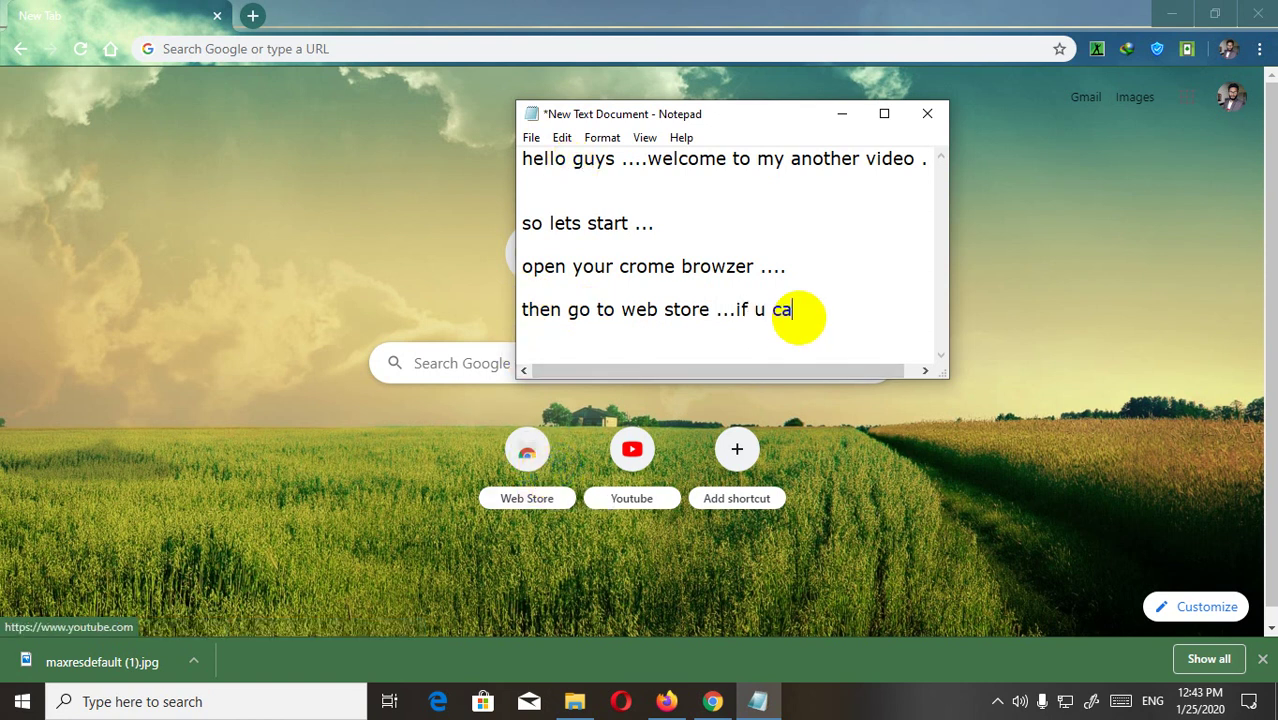
pyautogui.write('nt find web store ')
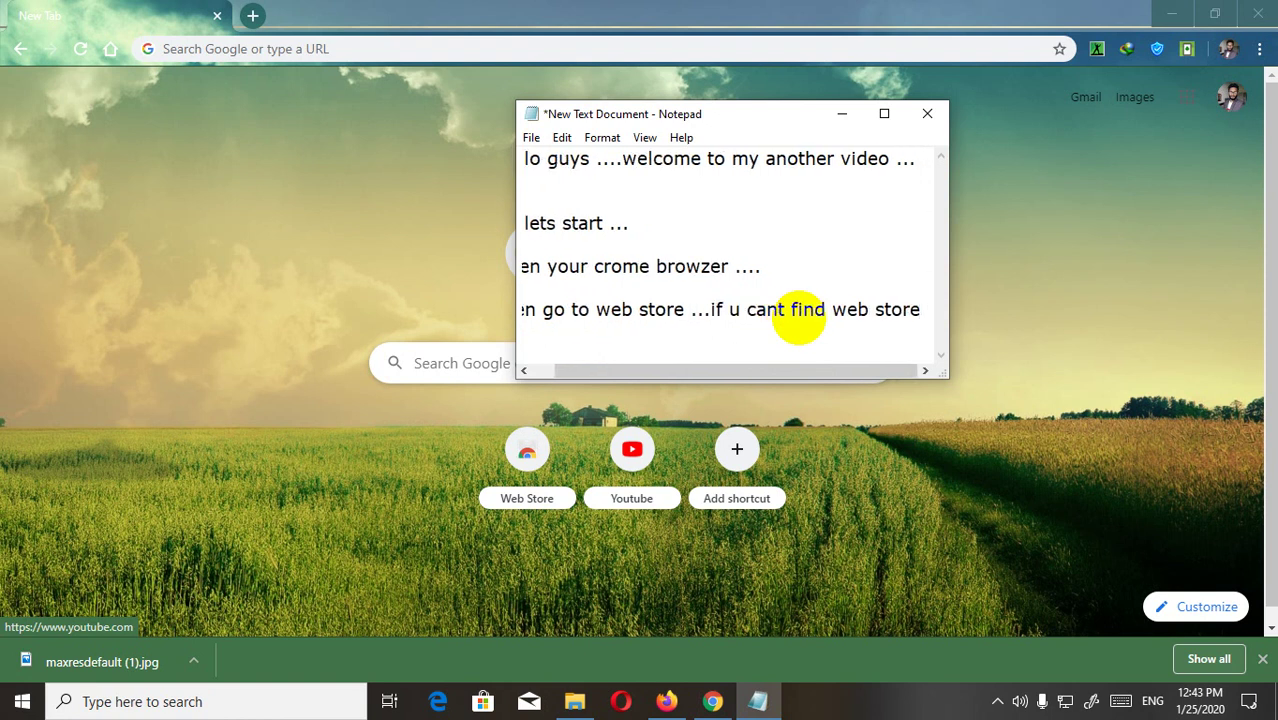
pyautogui.write('then s')
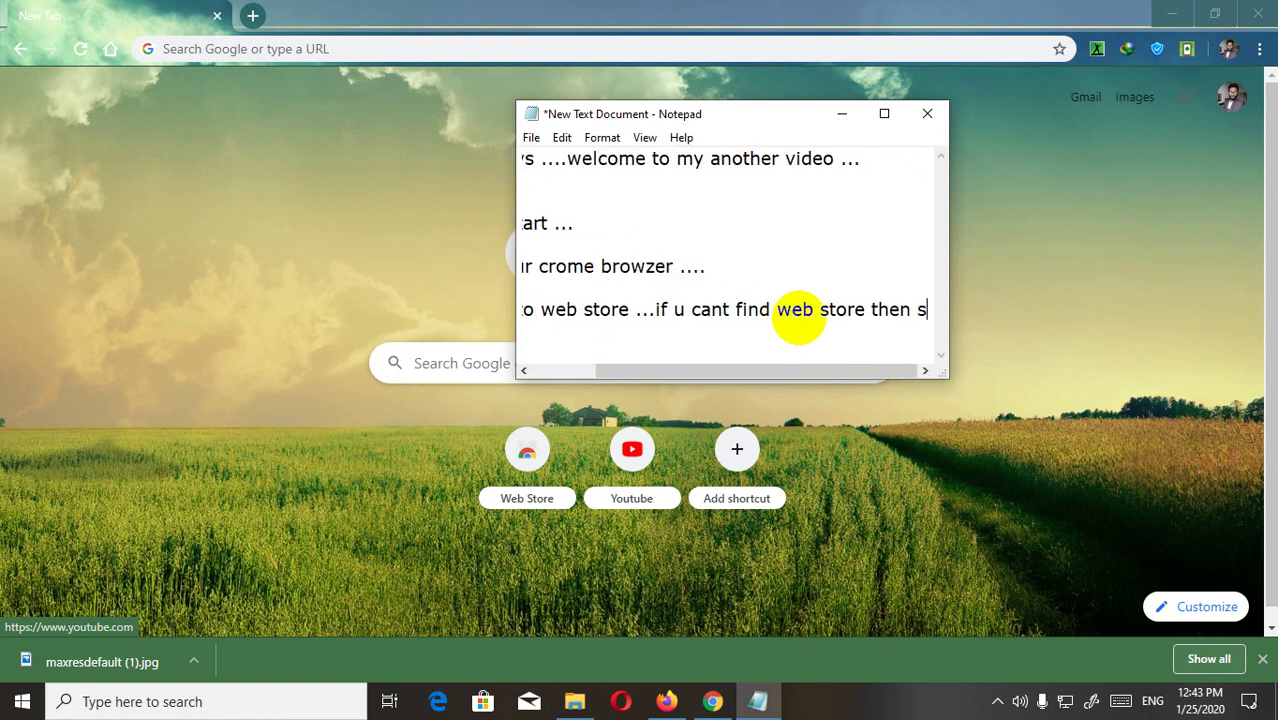
pyautogui.write('creach')
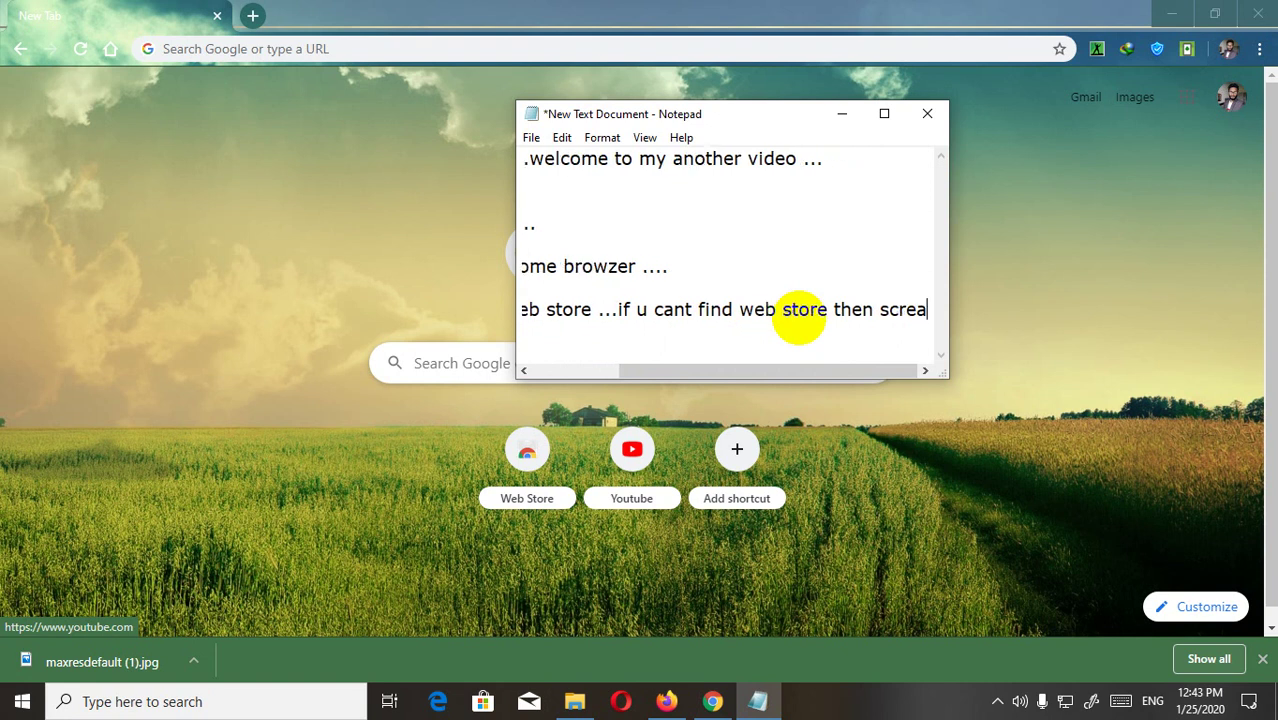
pyautogui.press('BackSpace')
pyautogui.press('BackSpace')
pyautogui.press('BackSpace')
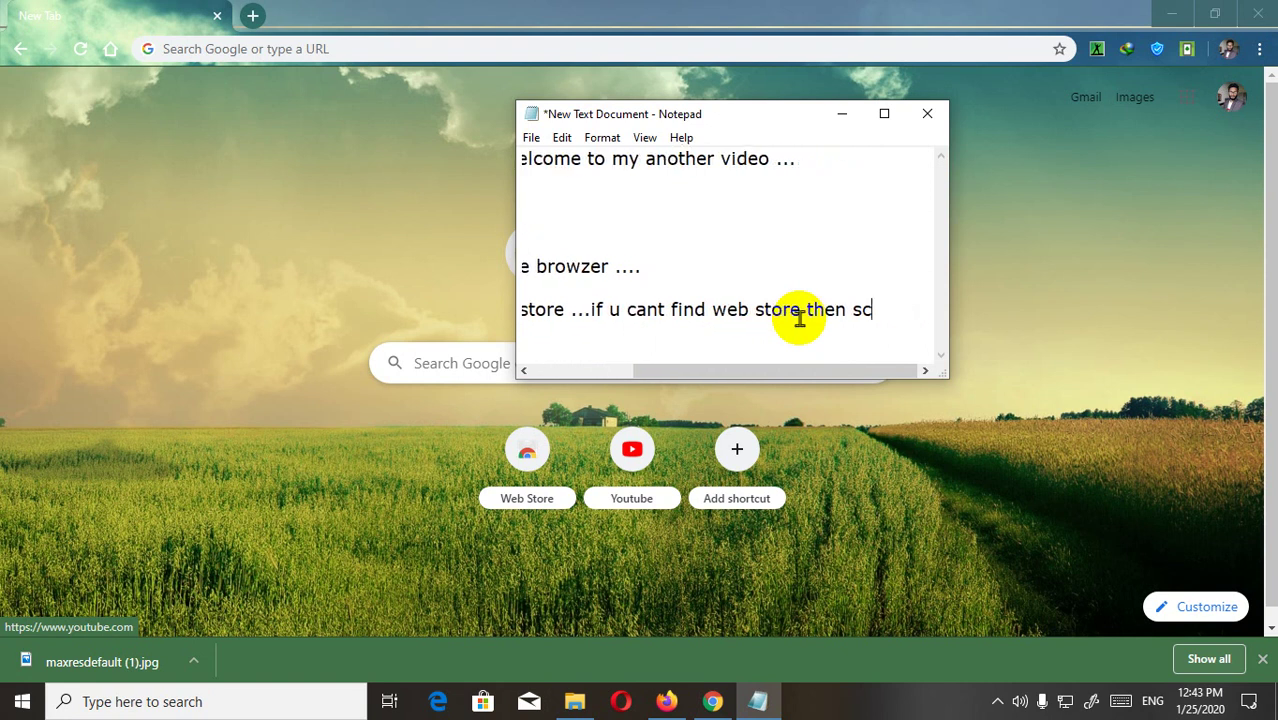
pyautogui.write('arch')
pyautogui.write(' web store ')
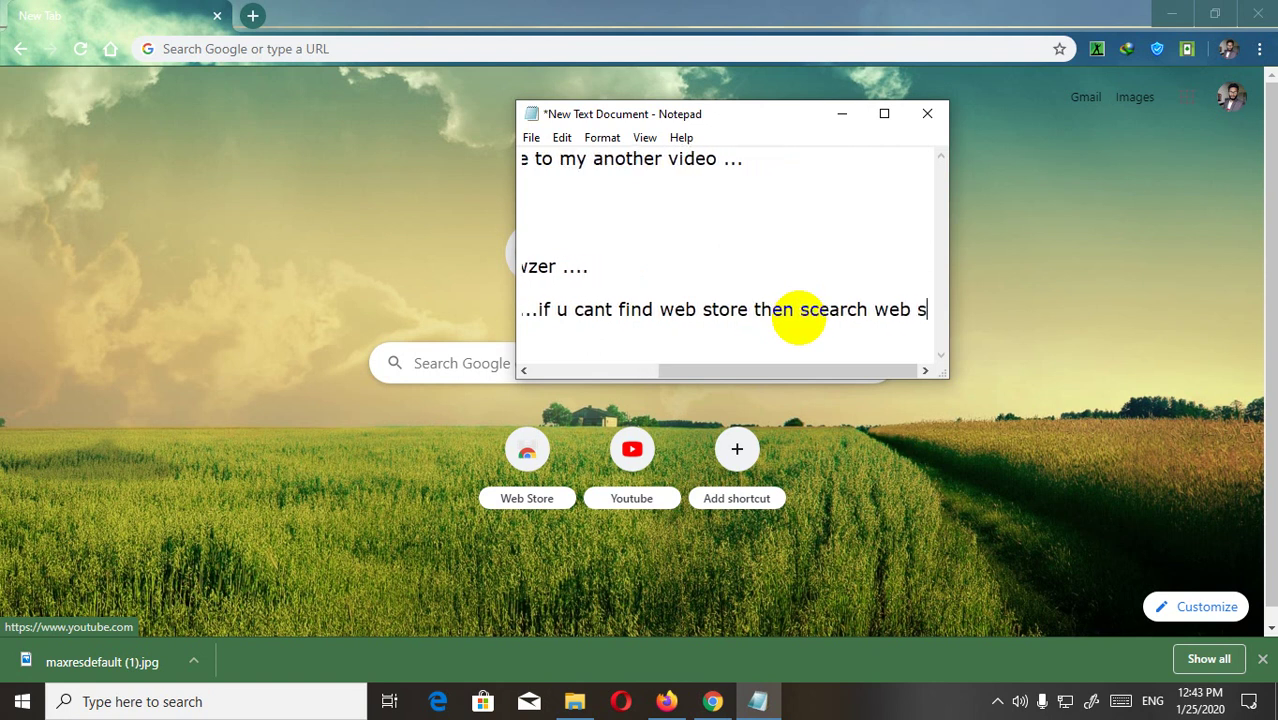
pyautogui.write('...')
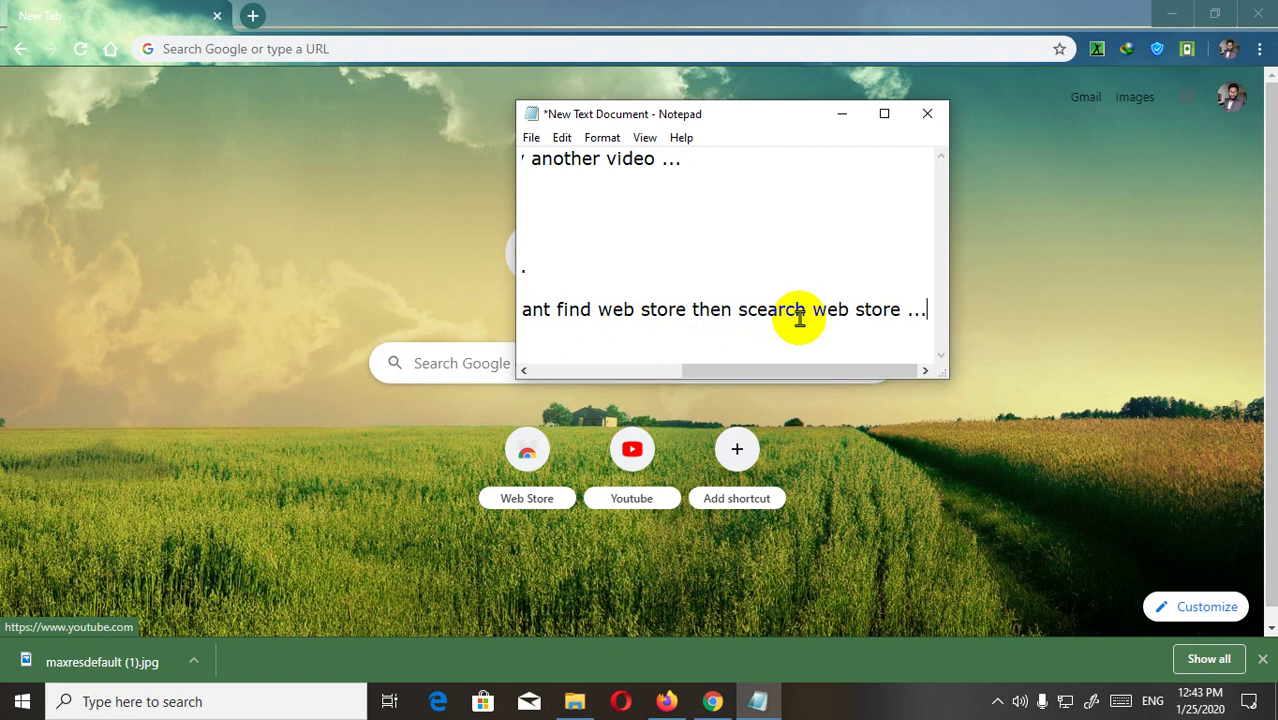
pyautogui.press('Return')
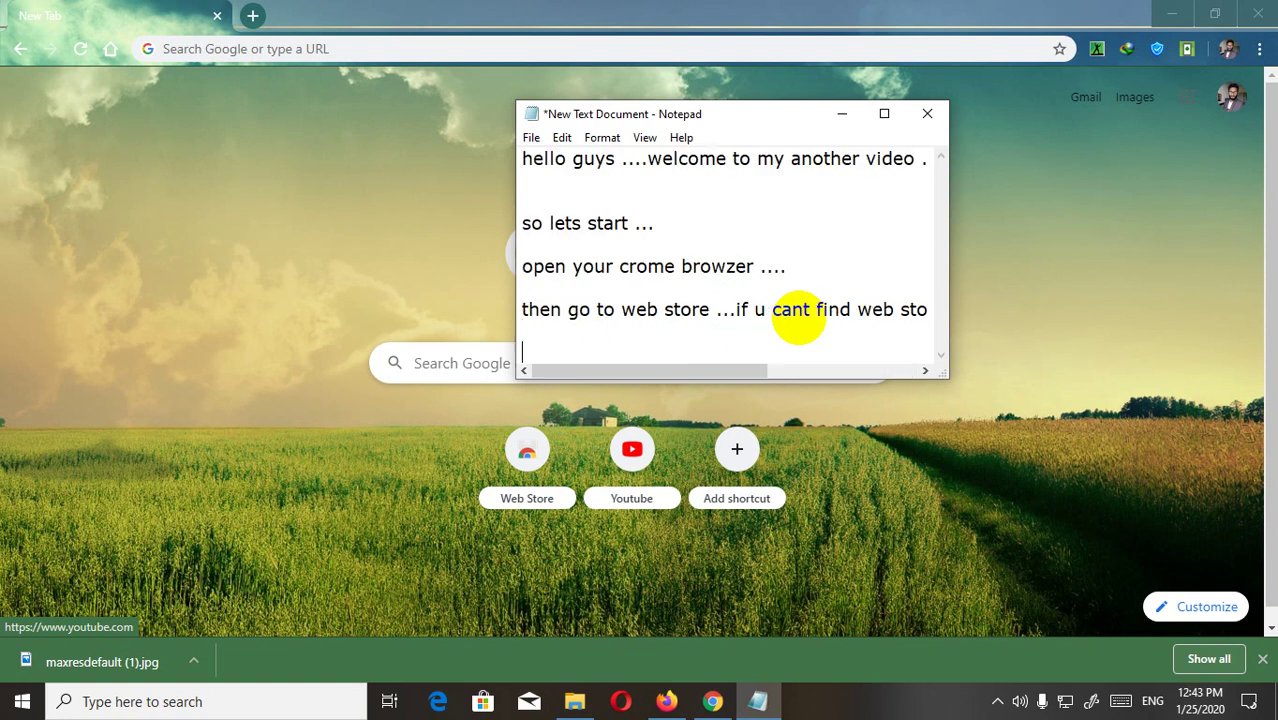
# - Switch to Chrome and open the Chrome Web Store's extensions page from the new tab's shortcut
pyautogui.click(536, 462)
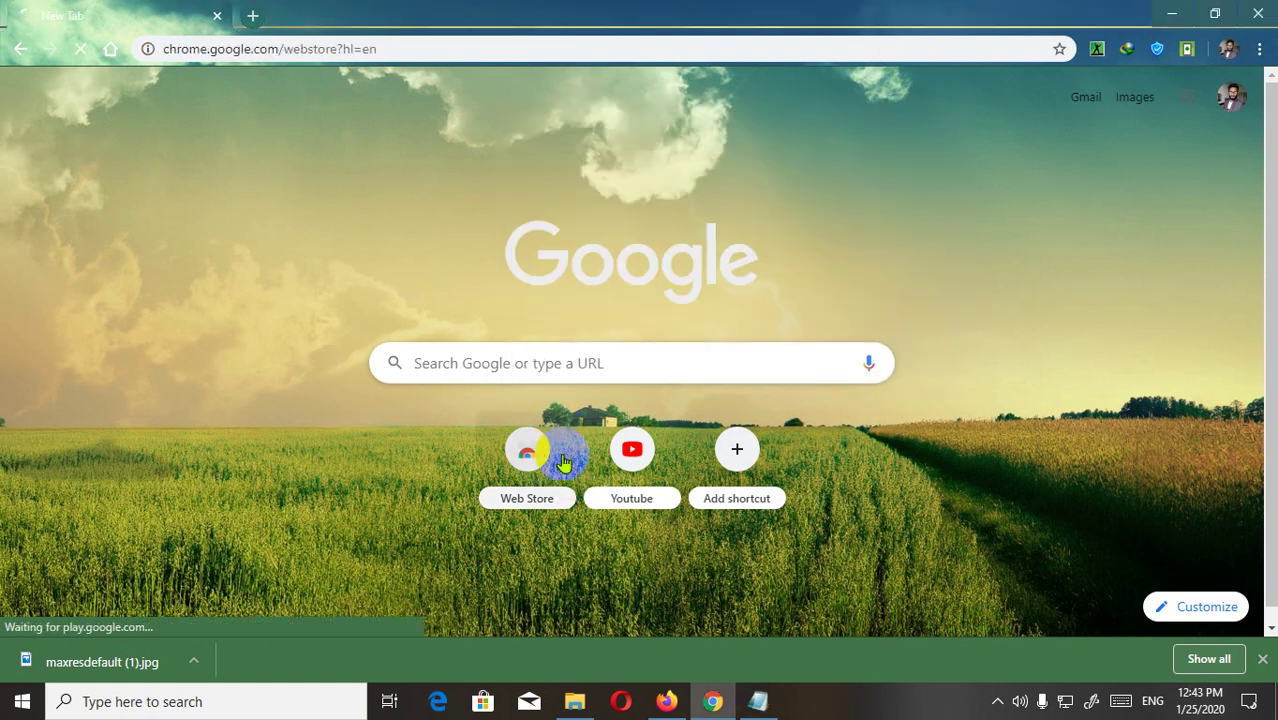
pyautogui.click(758, 698)
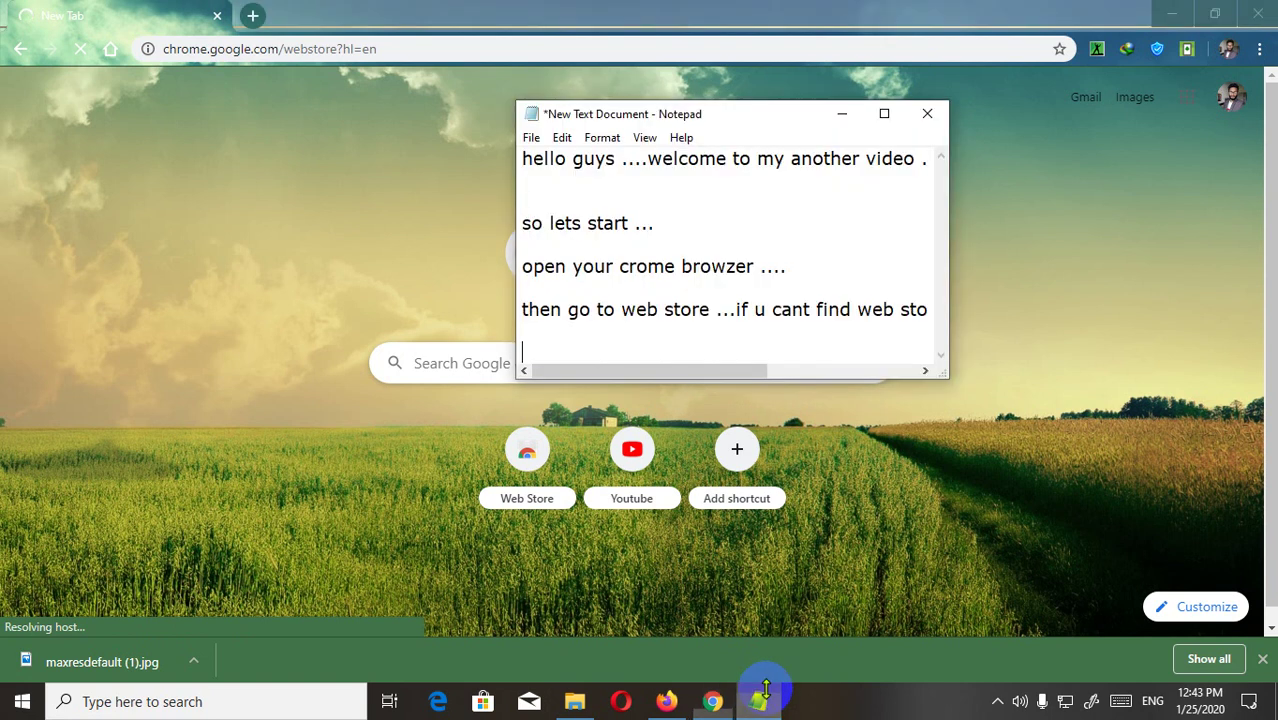
pyautogui.moveTo(776, 114); pyautogui.dragTo(1090, 155)
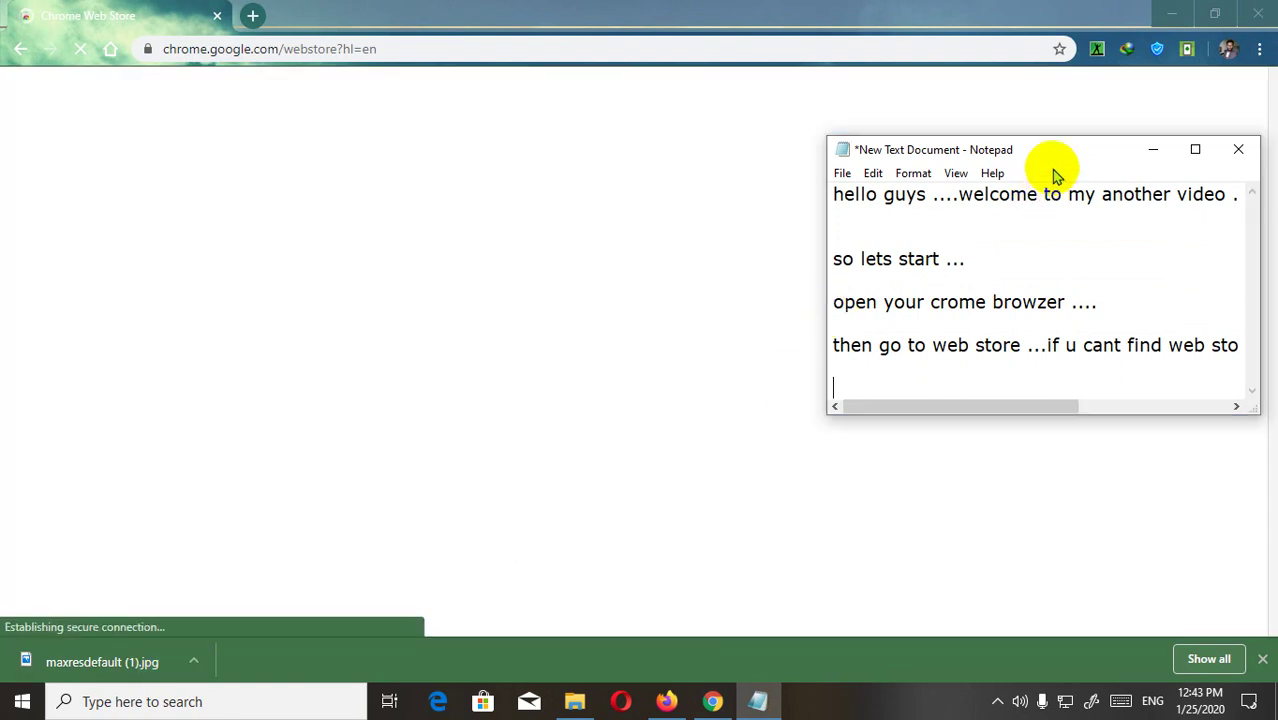
pyautogui.moveTo(1064, 163)
pyautogui.mouseDown()
pyautogui.moveTo(979, 168)
pyautogui.moveTo(818, 213)
pyautogui.moveTo(756, 177)
pyautogui.mouseUp()
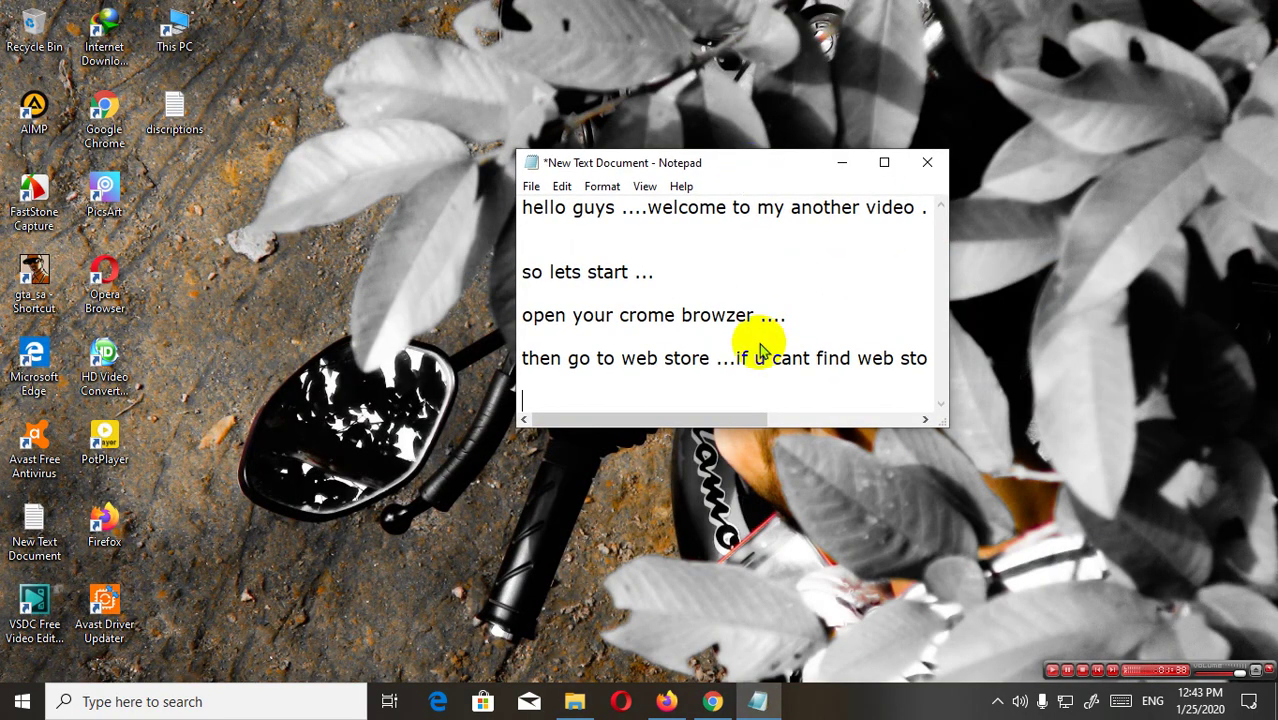
pyautogui.click(713, 700)
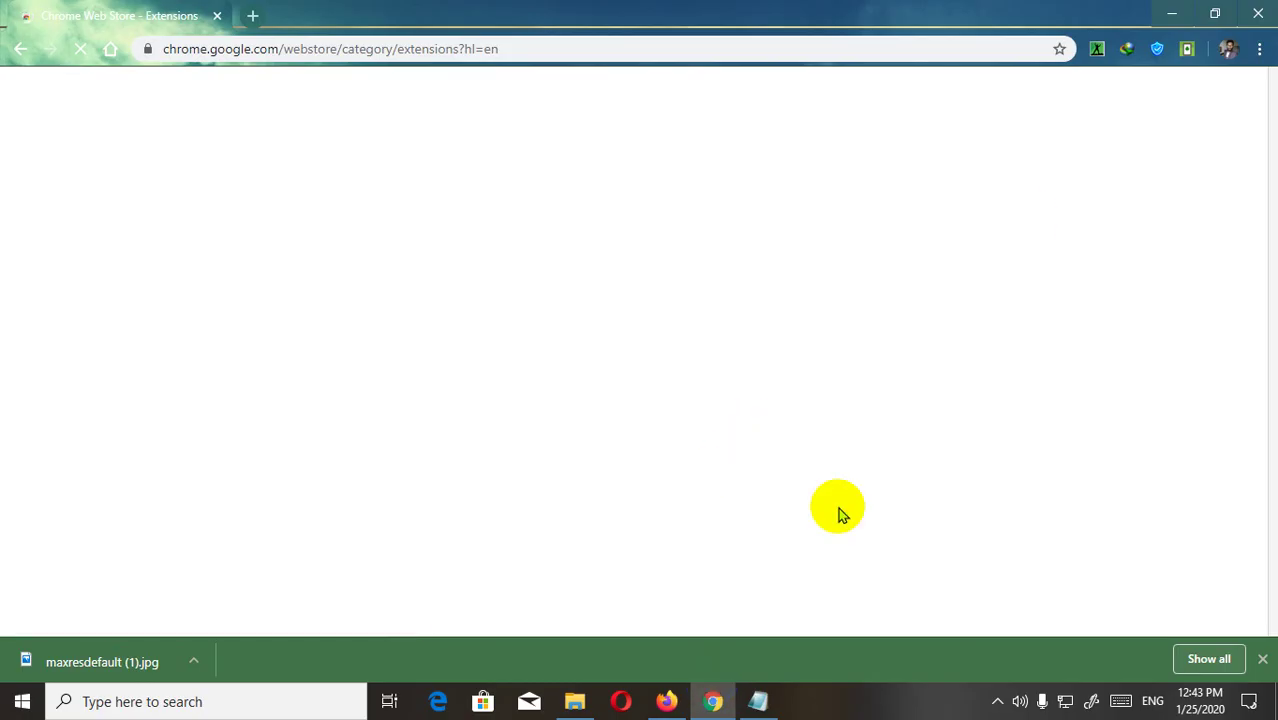
pyautogui.rightClick(1186, 50)
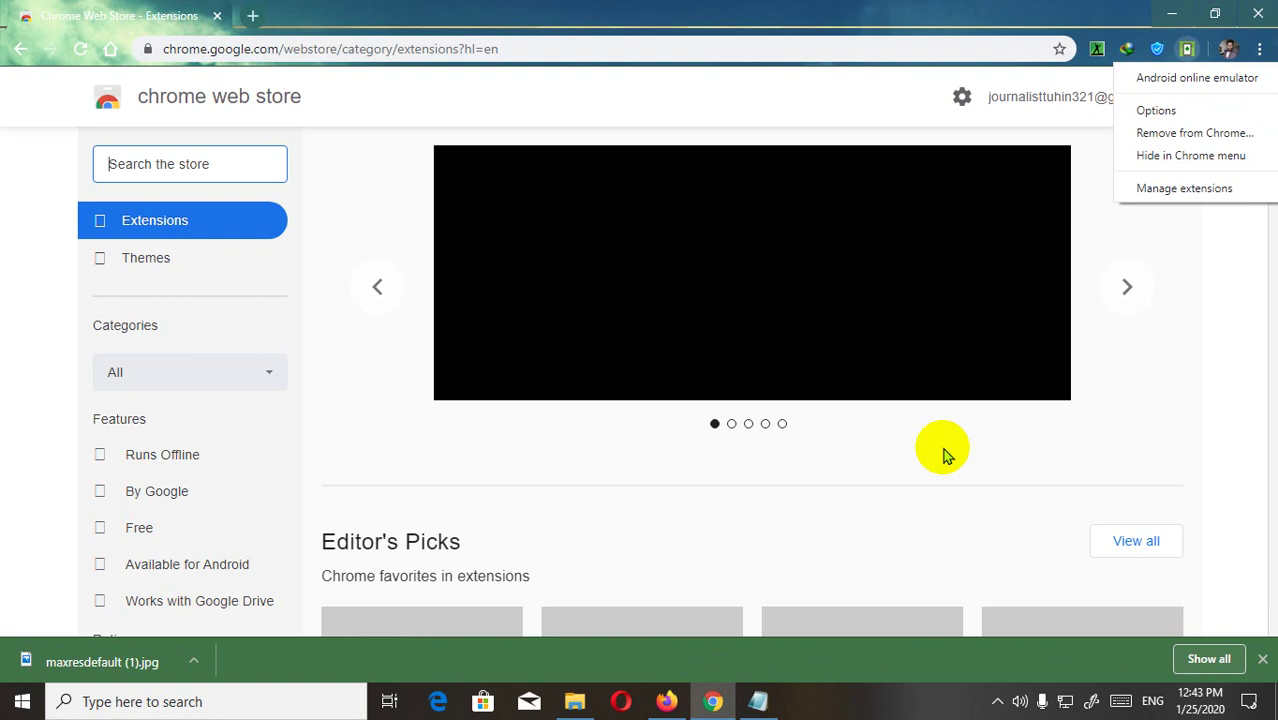
pyautogui.click(913, 651)
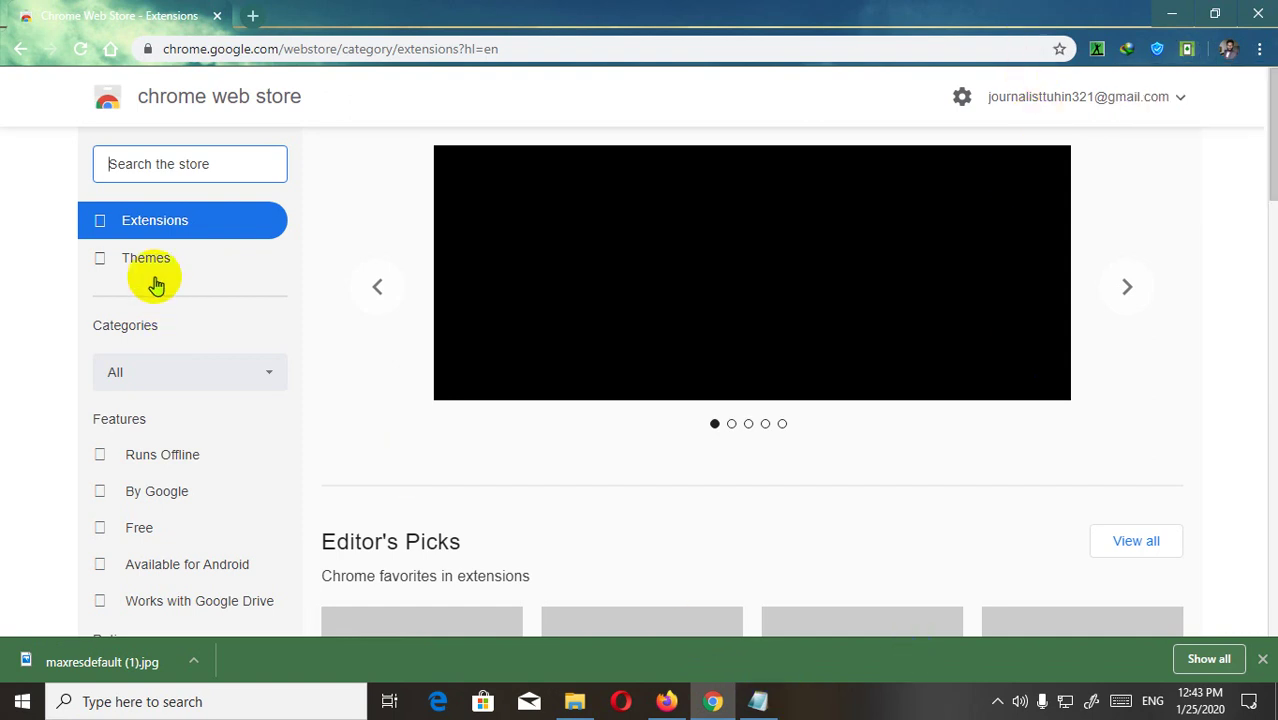
# - Switch to Notepad and add the line "then u have to search run andriod apps emulator"
pyautogui.click(760, 703)
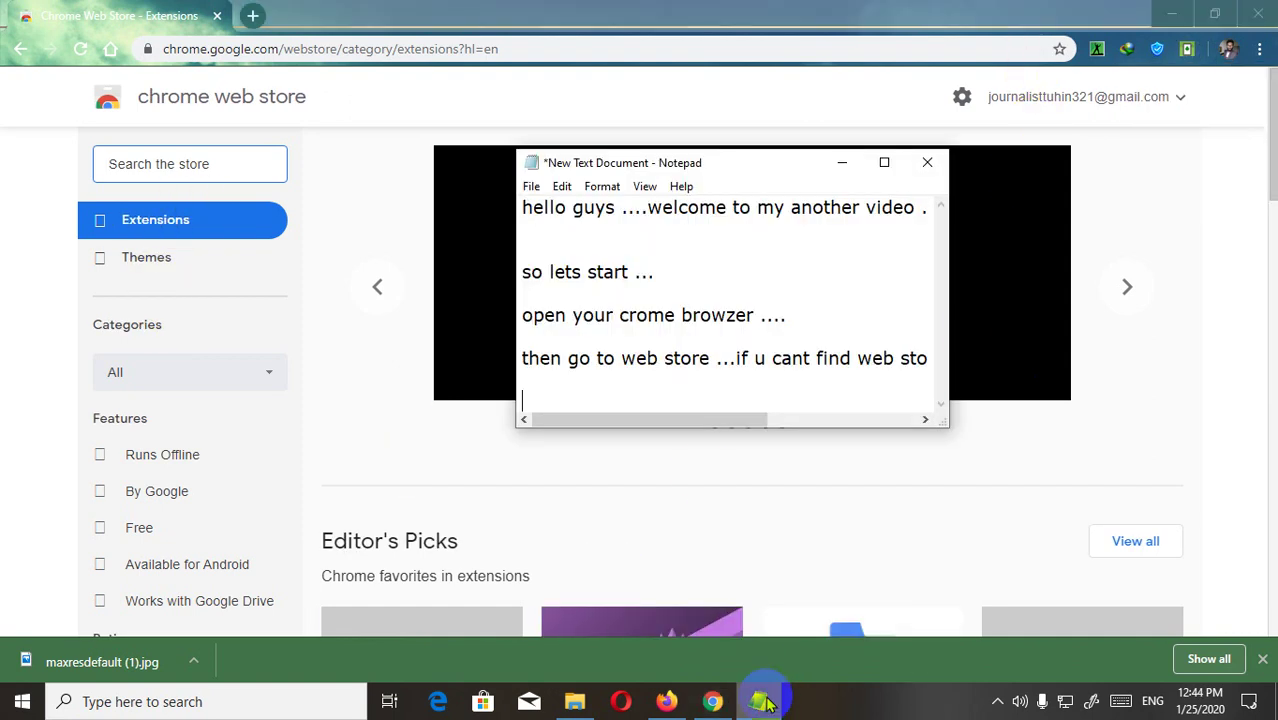
pyautogui.write('then u ')
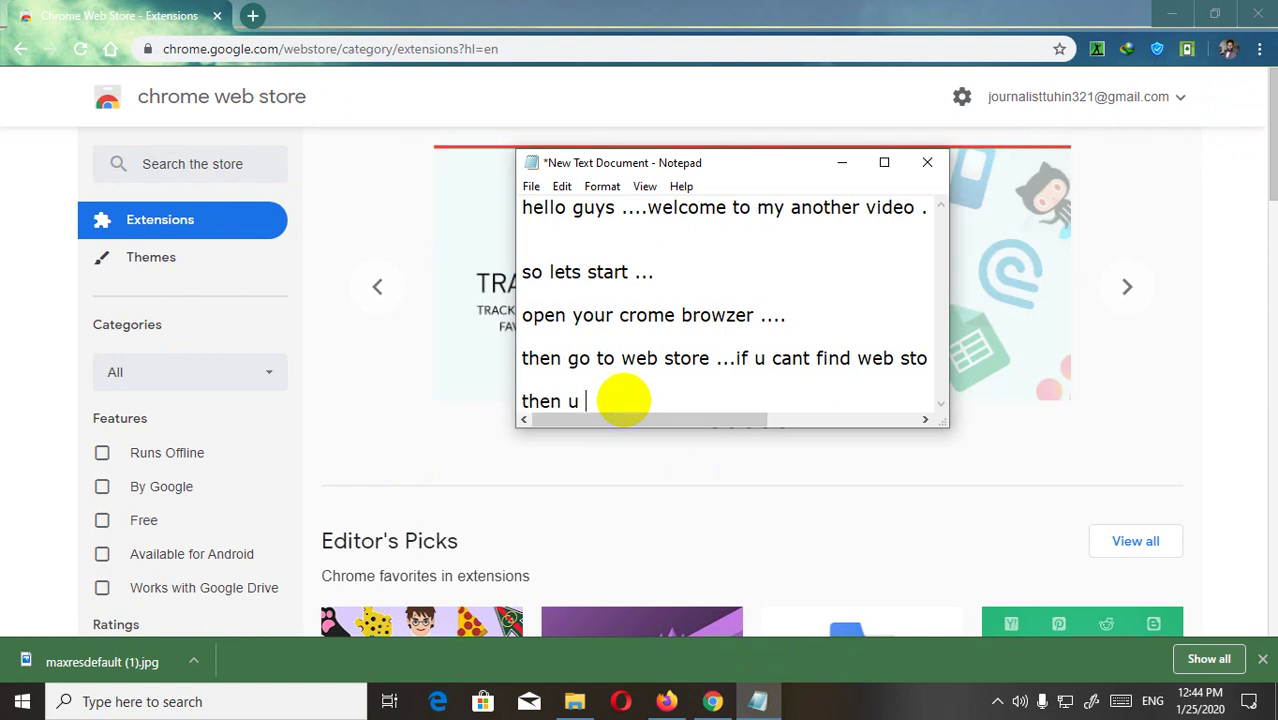
pyautogui.write('have to sc')
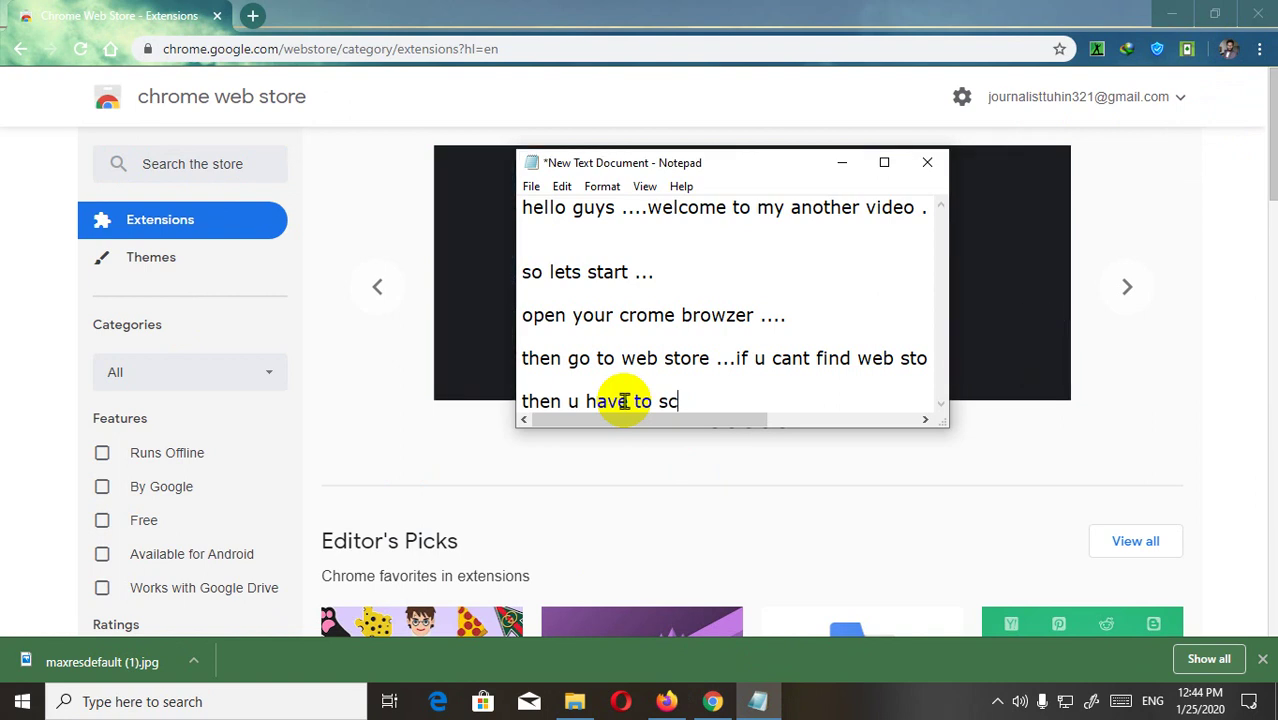
pyautogui.press('BackSpace')
pyautogui.write('earch')
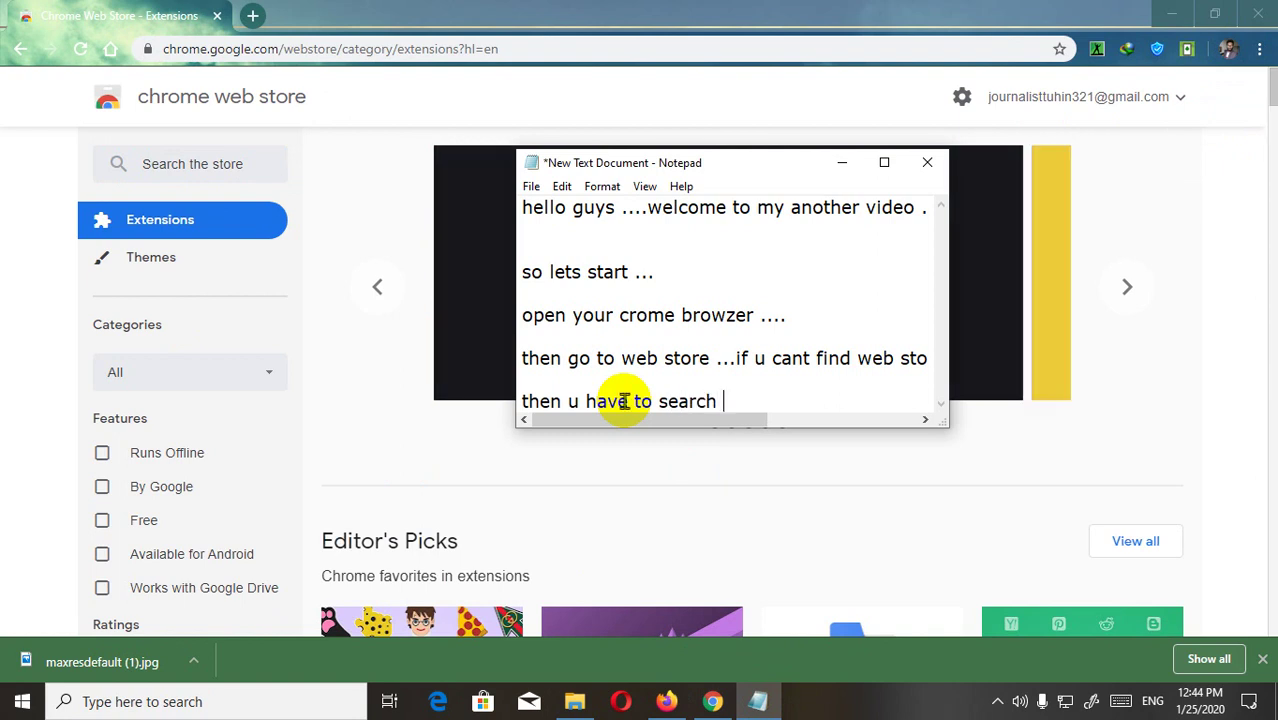
pyautogui.write(' r')
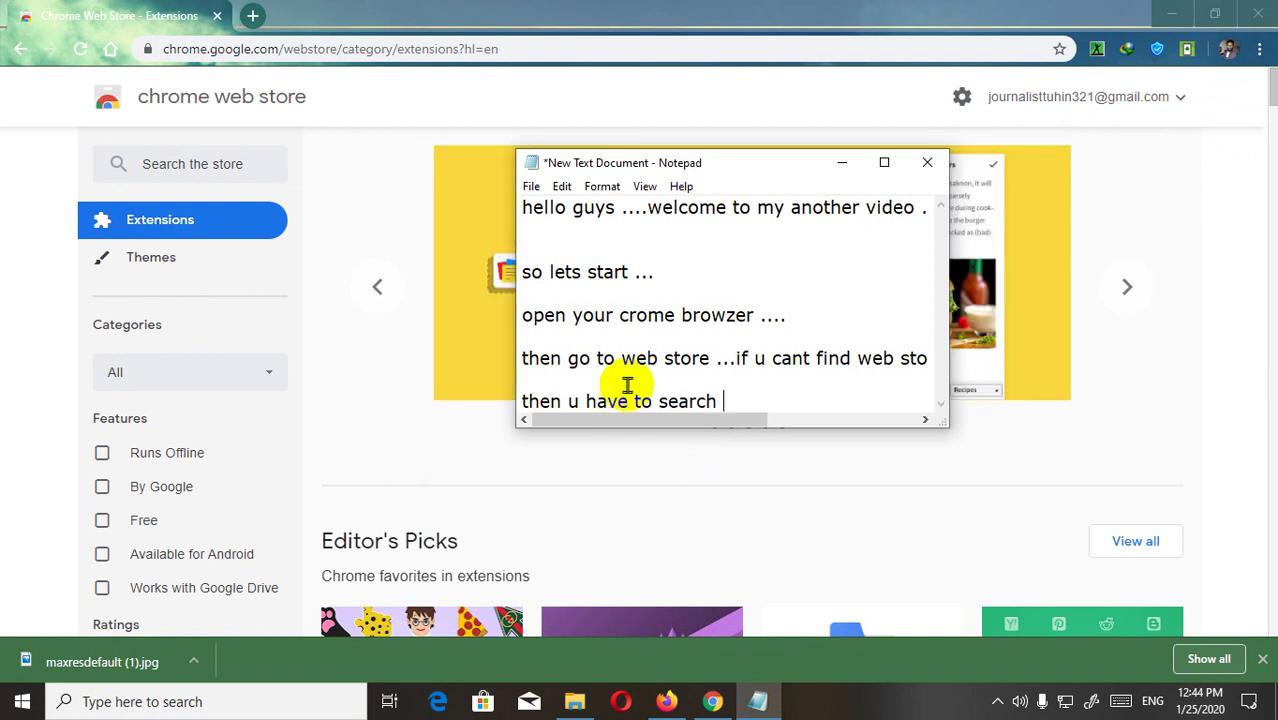
pyautogui.write('ub')
pyautogui.press('BackSpace')
pyautogui.write('n ')
pyautogui.write('andriod a')
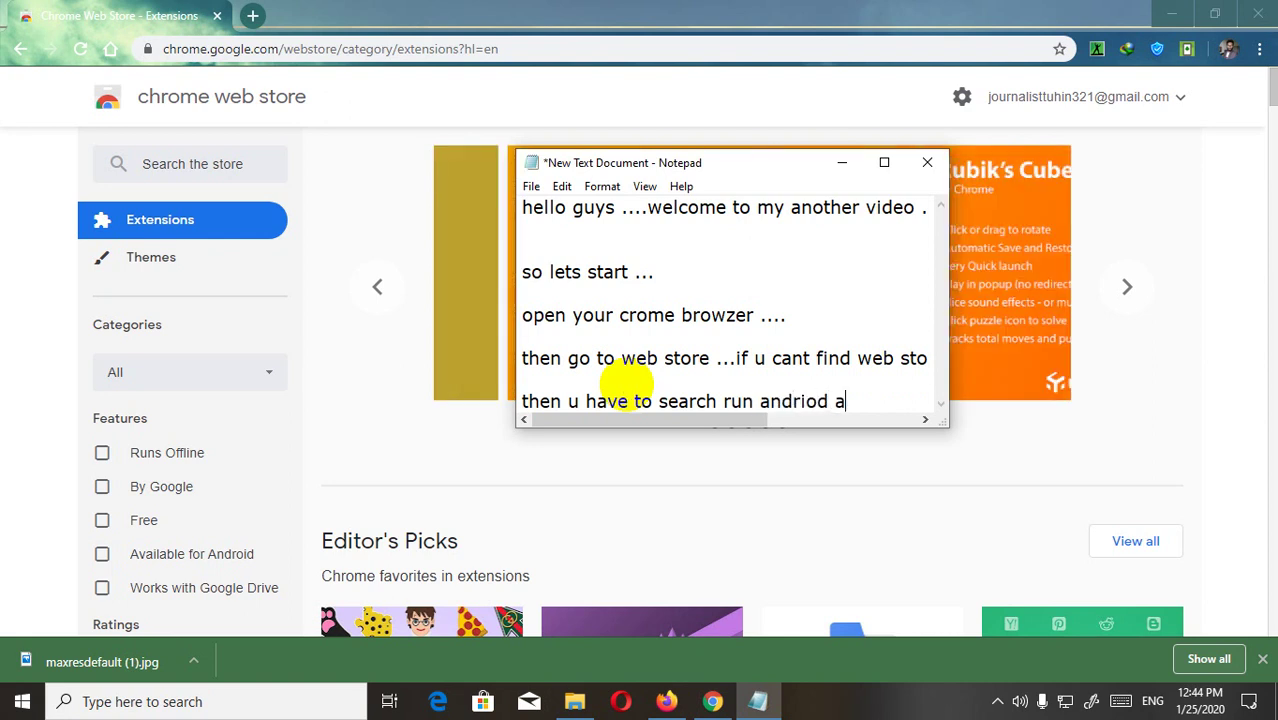
pyautogui.write('pps emulator')
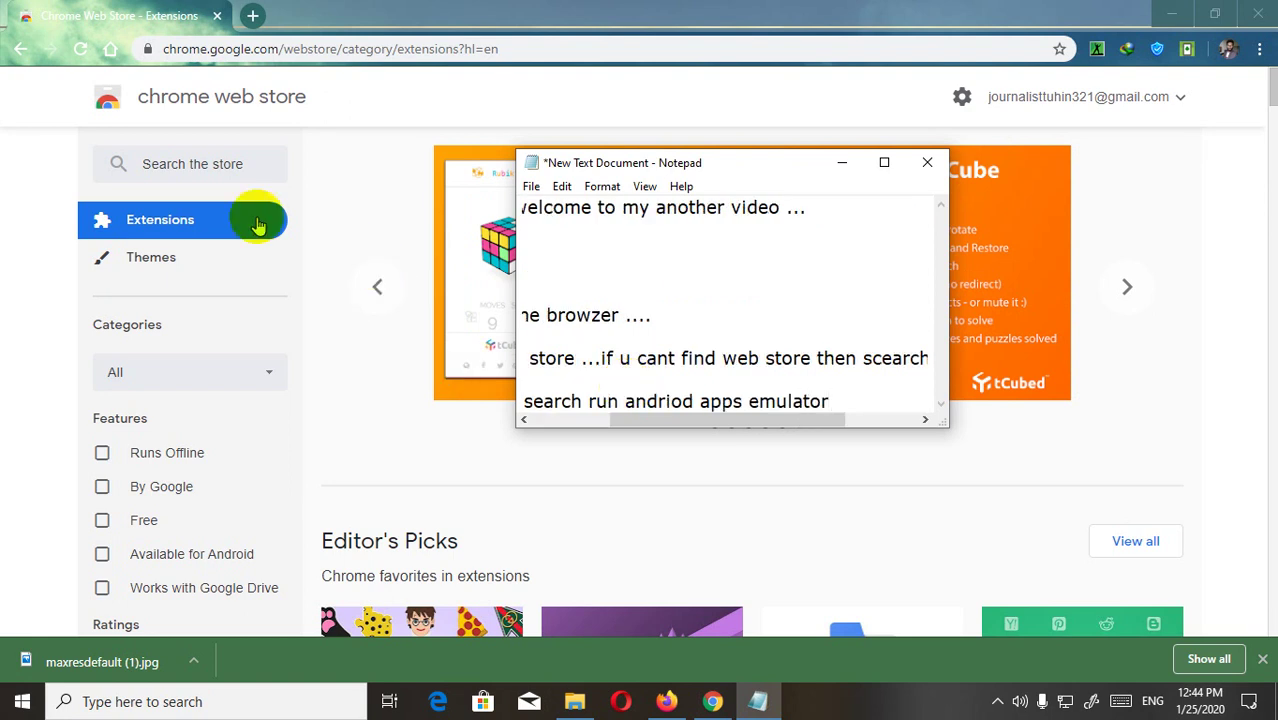
# - Search the Chrome Web Store for "run andriod apps emulator"
pyautogui.click(200, 164)
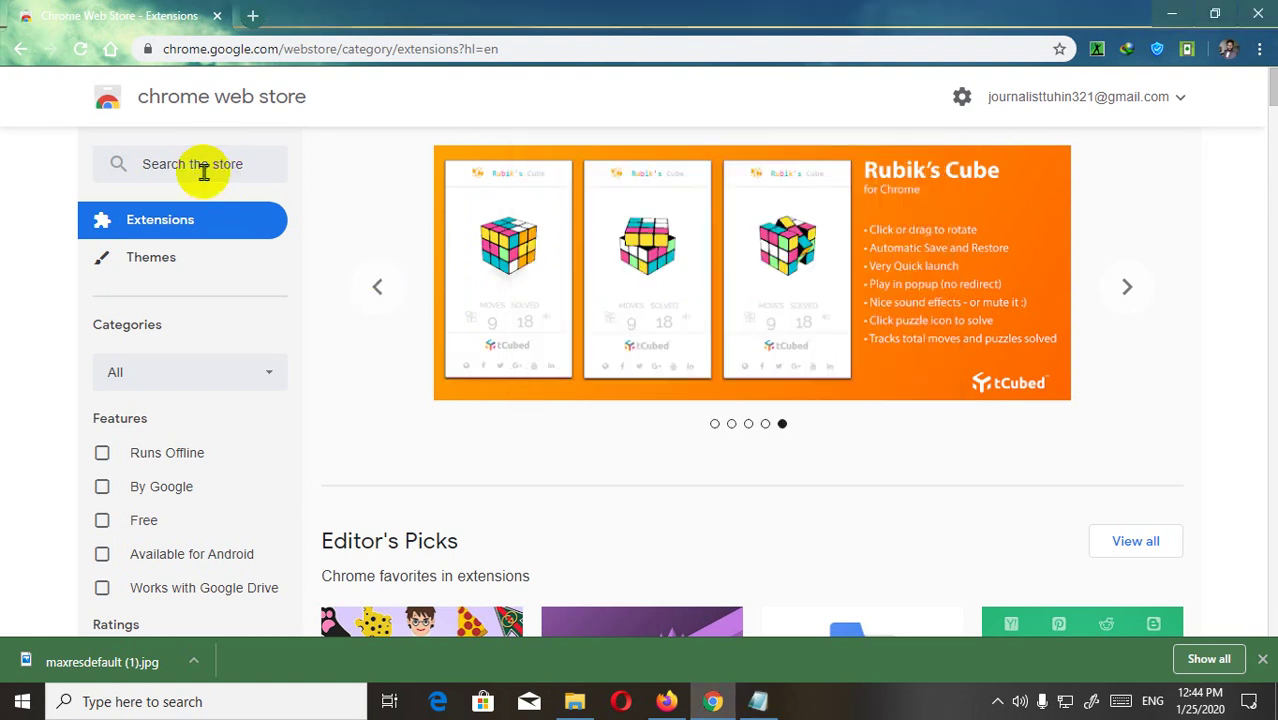
pyautogui.write('ru')
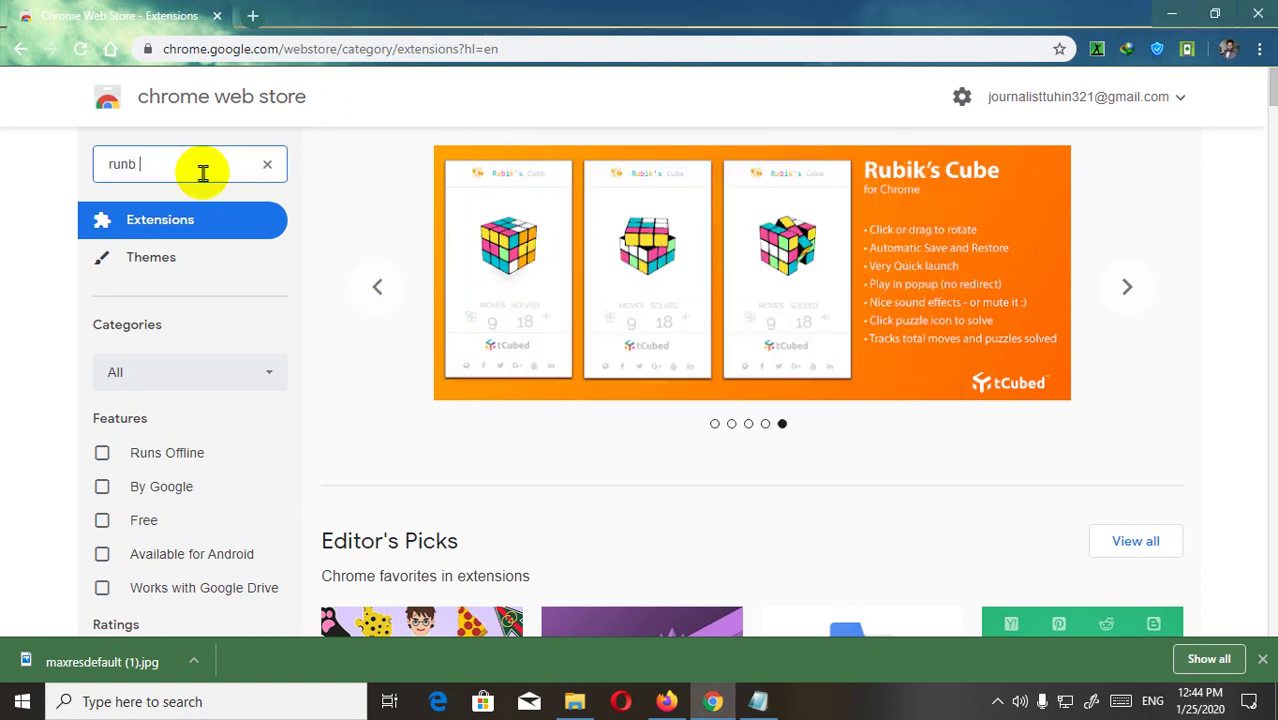
pyautogui.write('nb')
pyautogui.press('BackSpace')
pyautogui.write('andriod apps em')
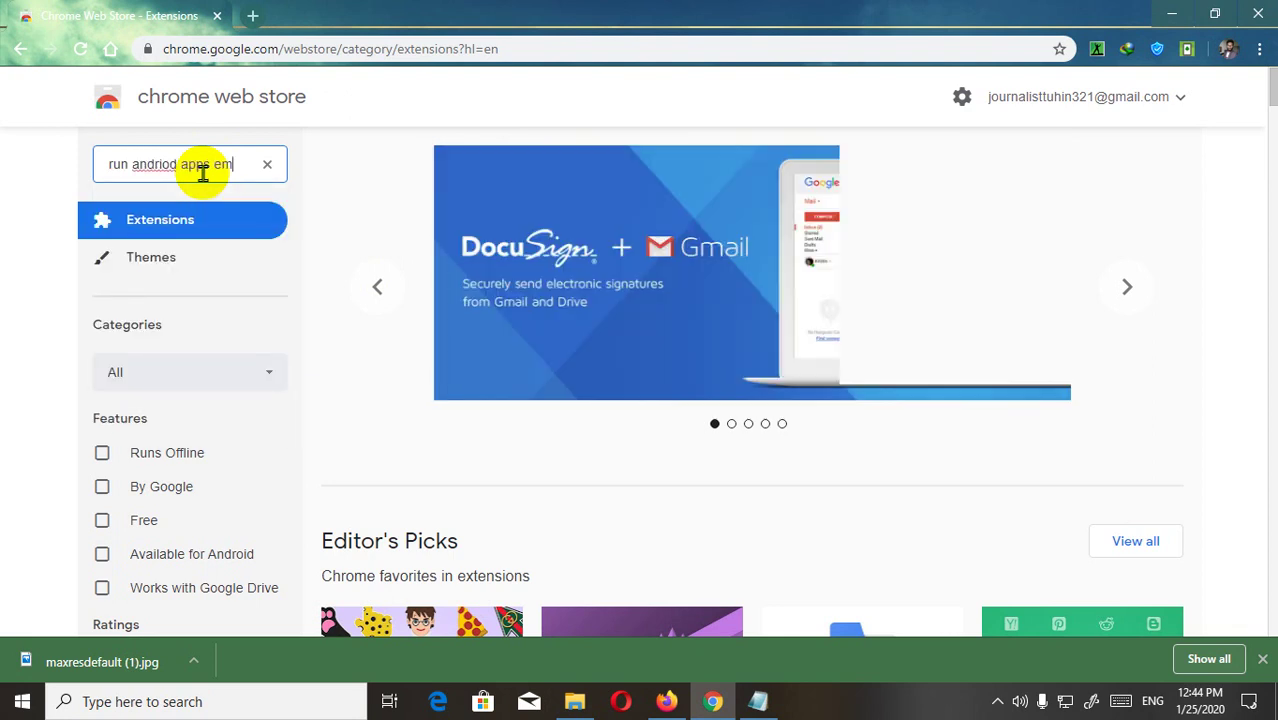
pyautogui.press('Return')
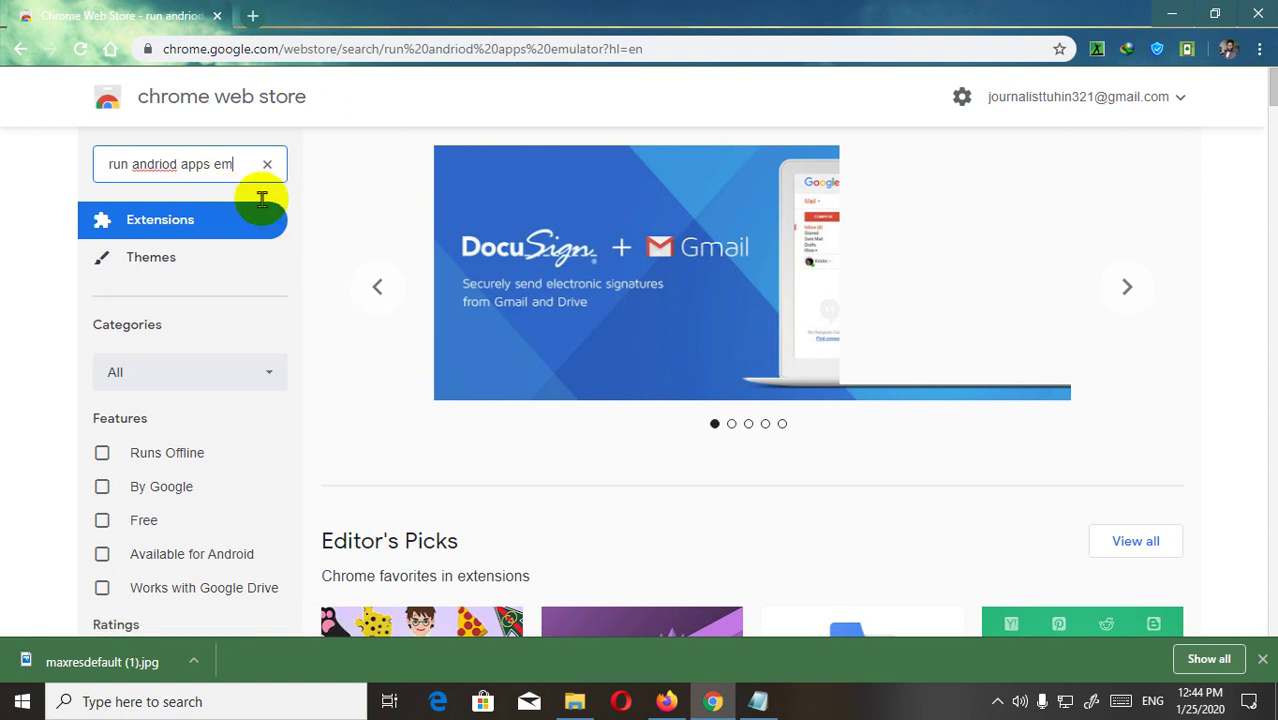
pyautogui.click(240, 162)
pyautogui.write('ulator')
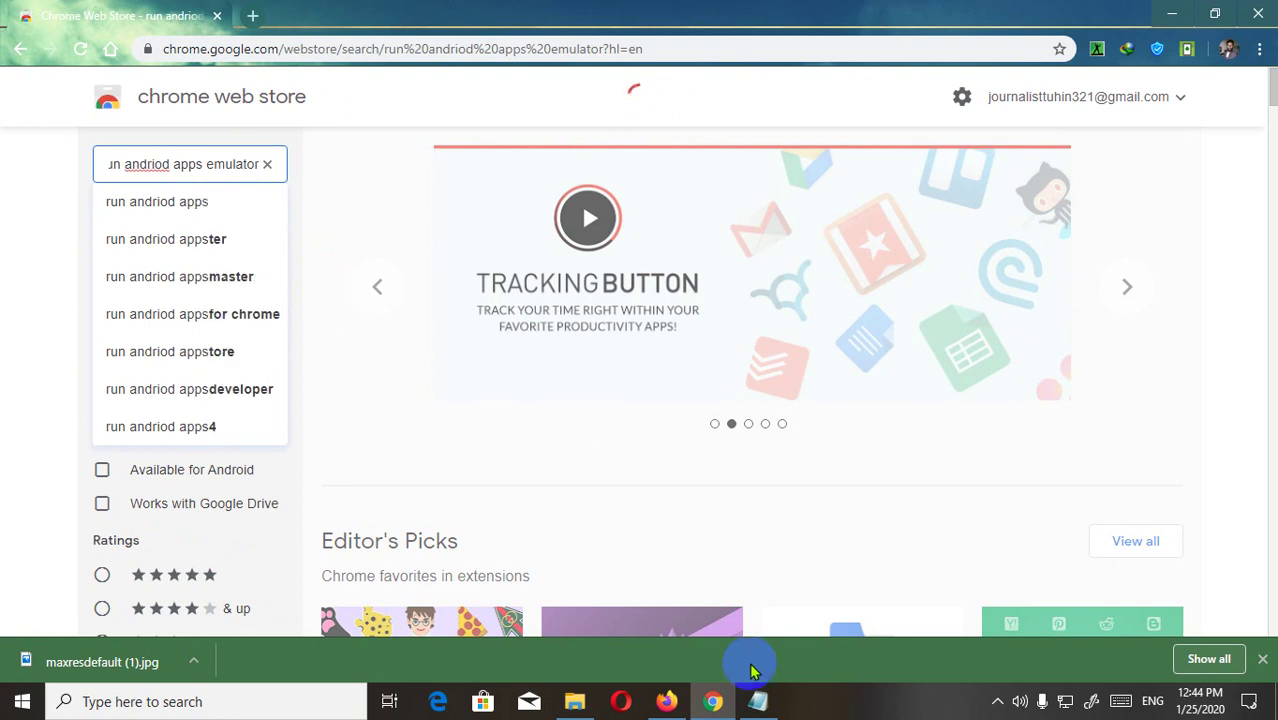
# - Switch to Notepad, start a new line below the search instruction, and reposition its window over the store's search results
pyautogui.click(758, 701)
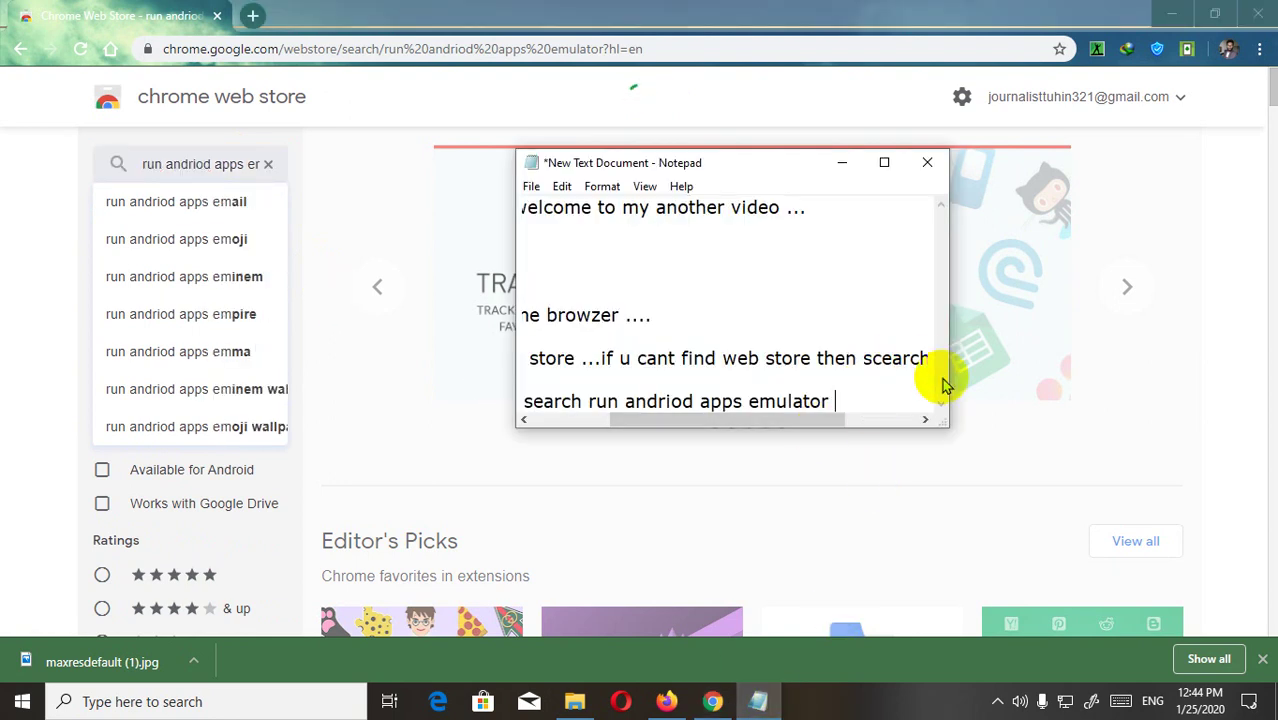
pyautogui.press('Return')
pyautogui.scroll(-1, 856, 400)
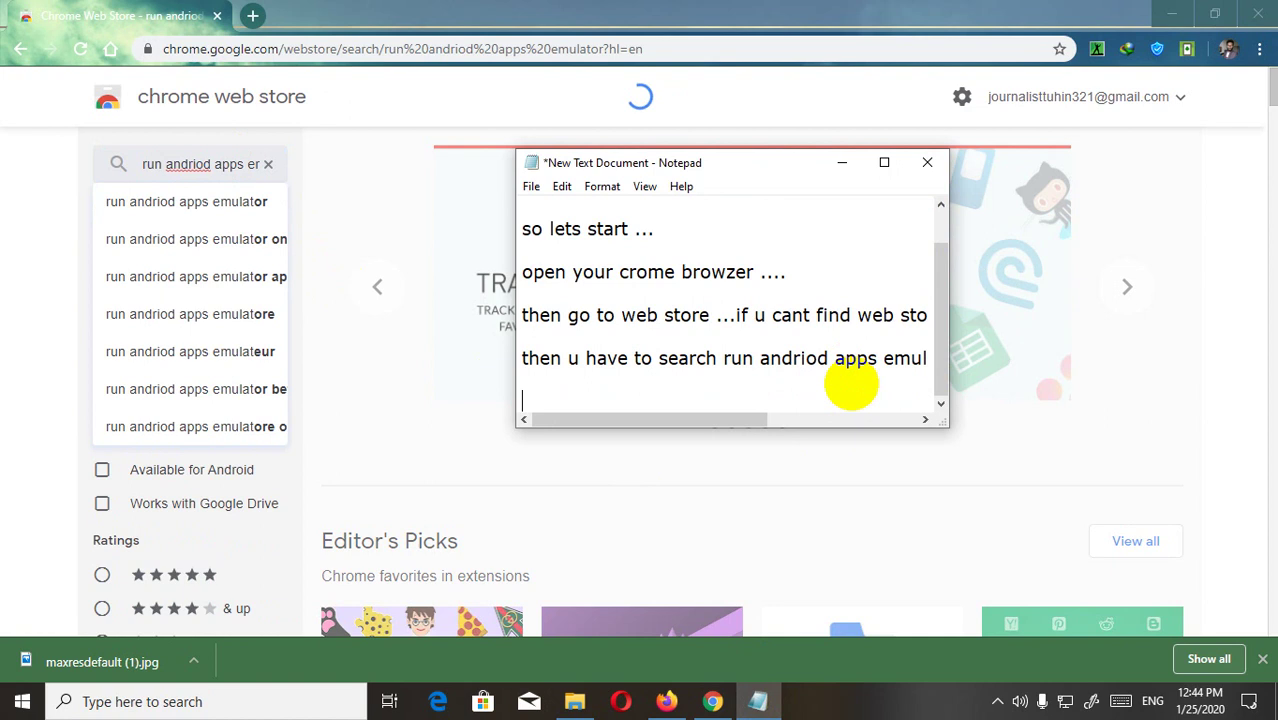
pyautogui.click(768, 170)
pyautogui.moveTo(768, 170); pyautogui.dragTo(212, 168)
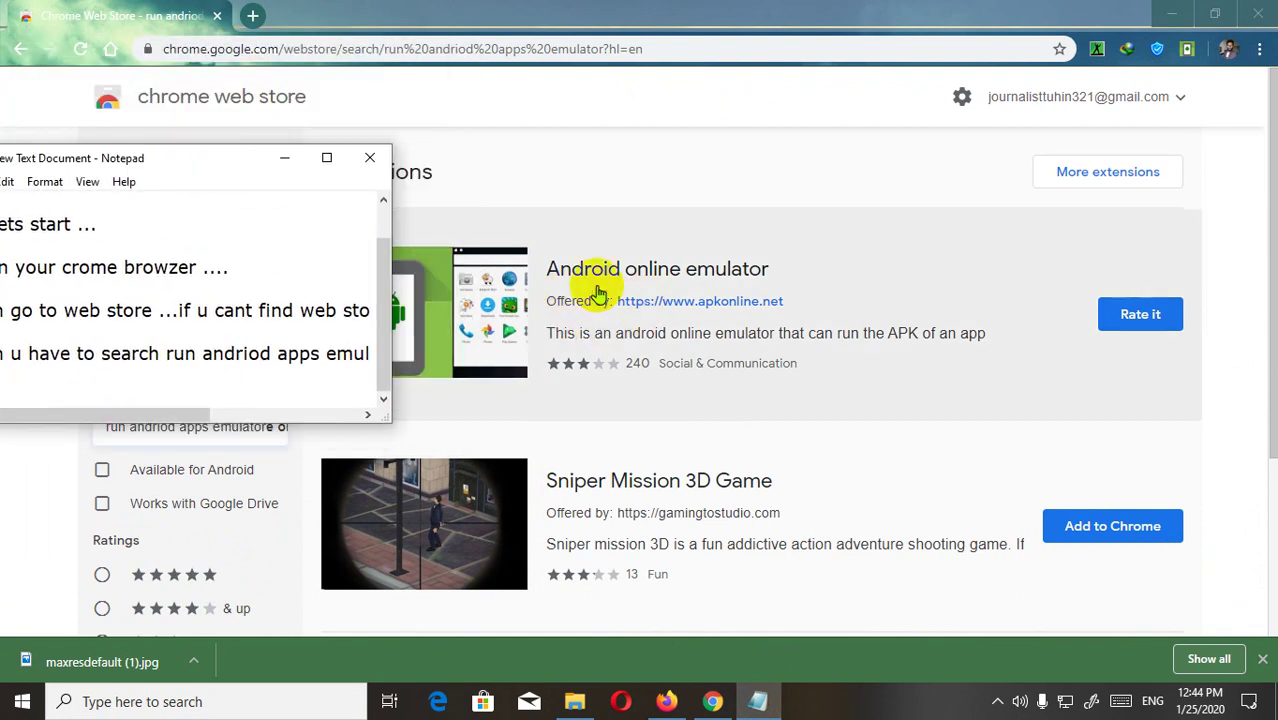
pyautogui.scroll(-2, 924, 334)
pyautogui.scroll(2, 920, 338)
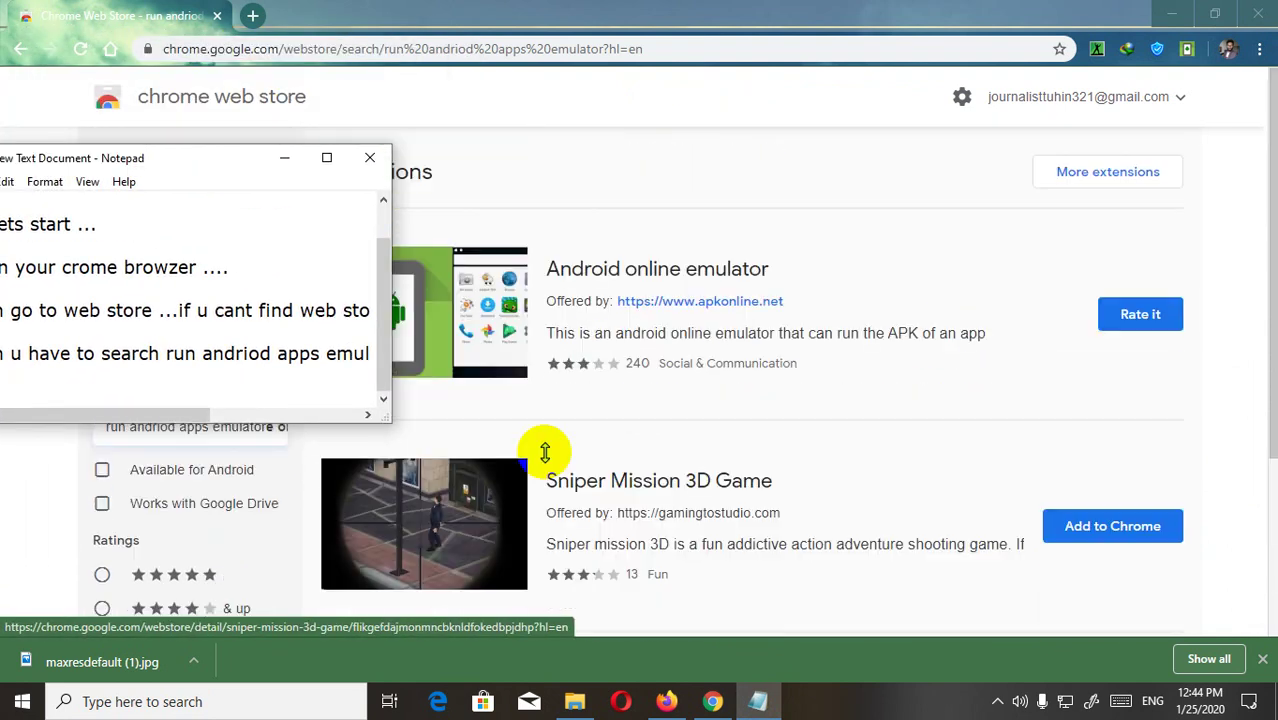
pyautogui.moveTo(228, 168); pyautogui.dragTo(487, 197)
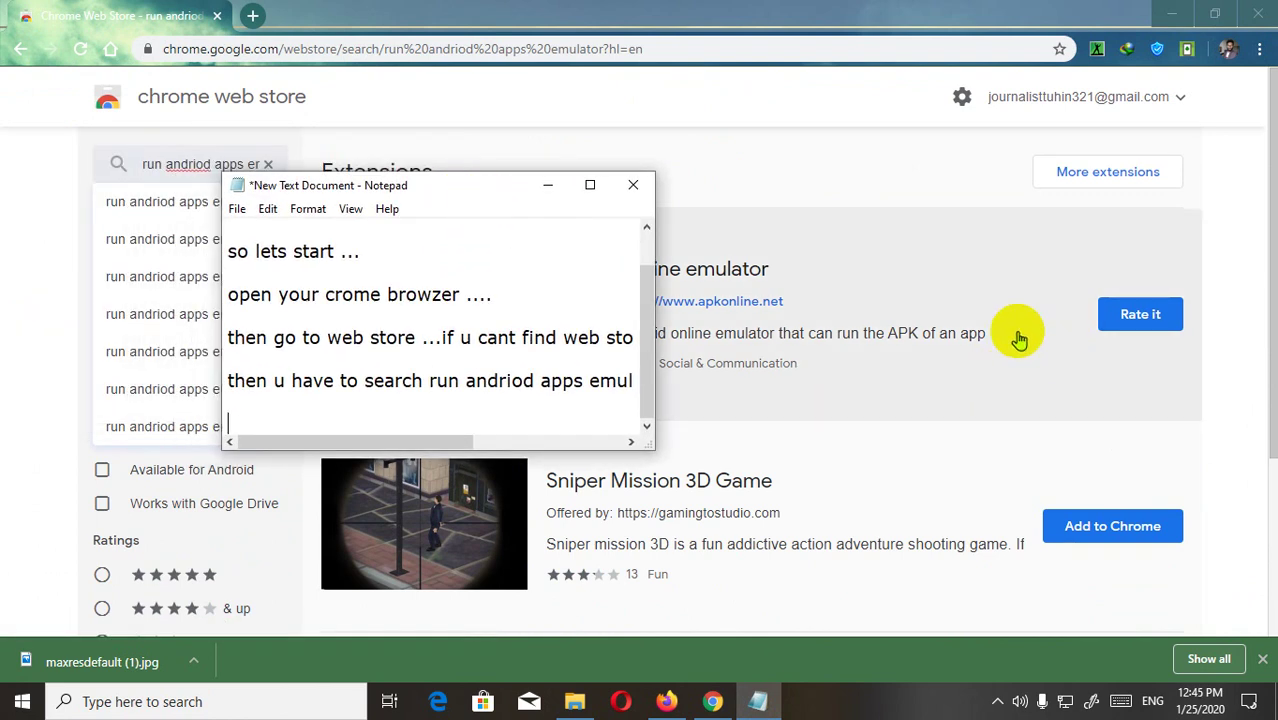
# - Add the line "i already added on this on my pc ..." to the Notepad text
pyautogui.write('i already ')
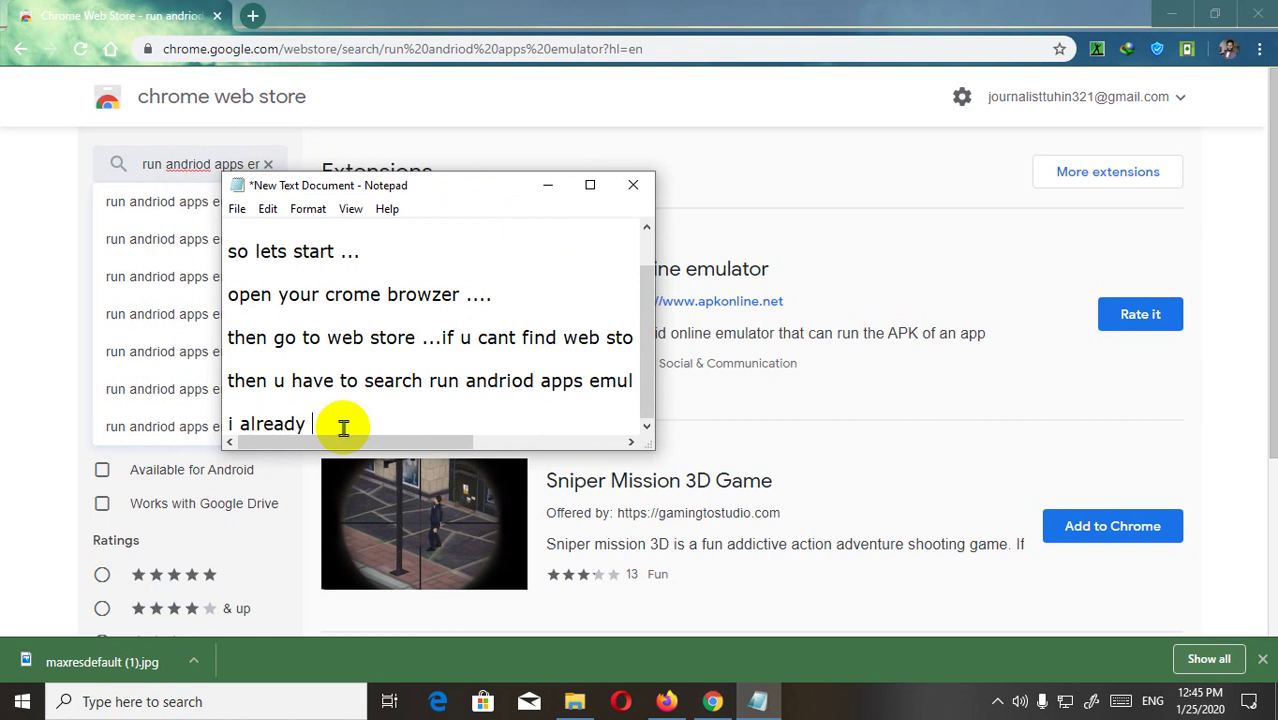
pyautogui.write('added on this on ')
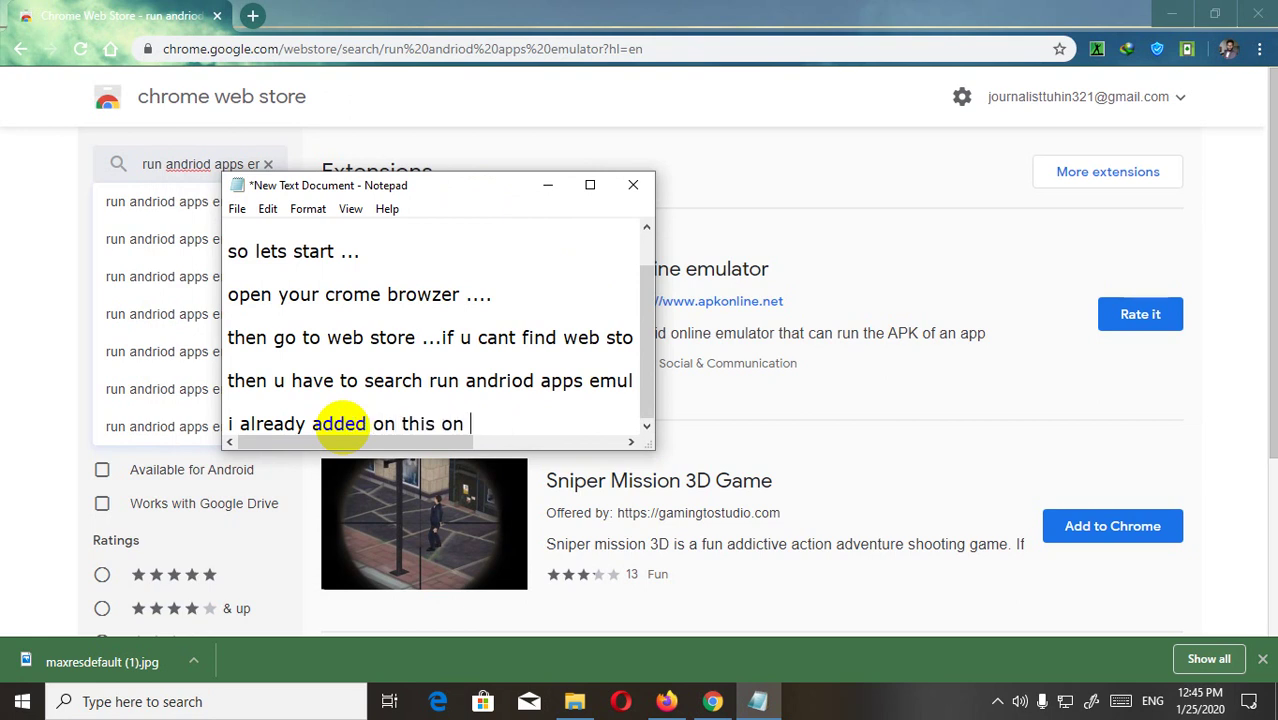
pyautogui.write('my pc ...')
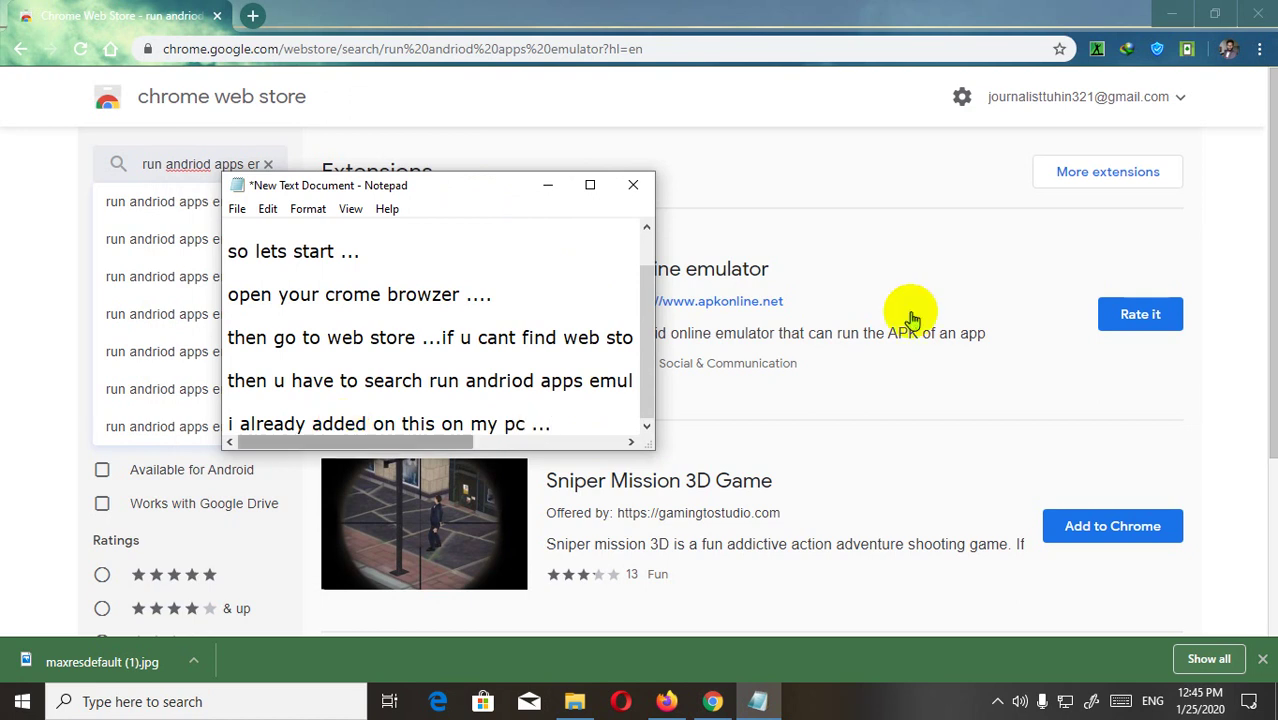
# - Remove the installed Android online emulator extension from Chrome
pyautogui.rightClick(1187, 49)
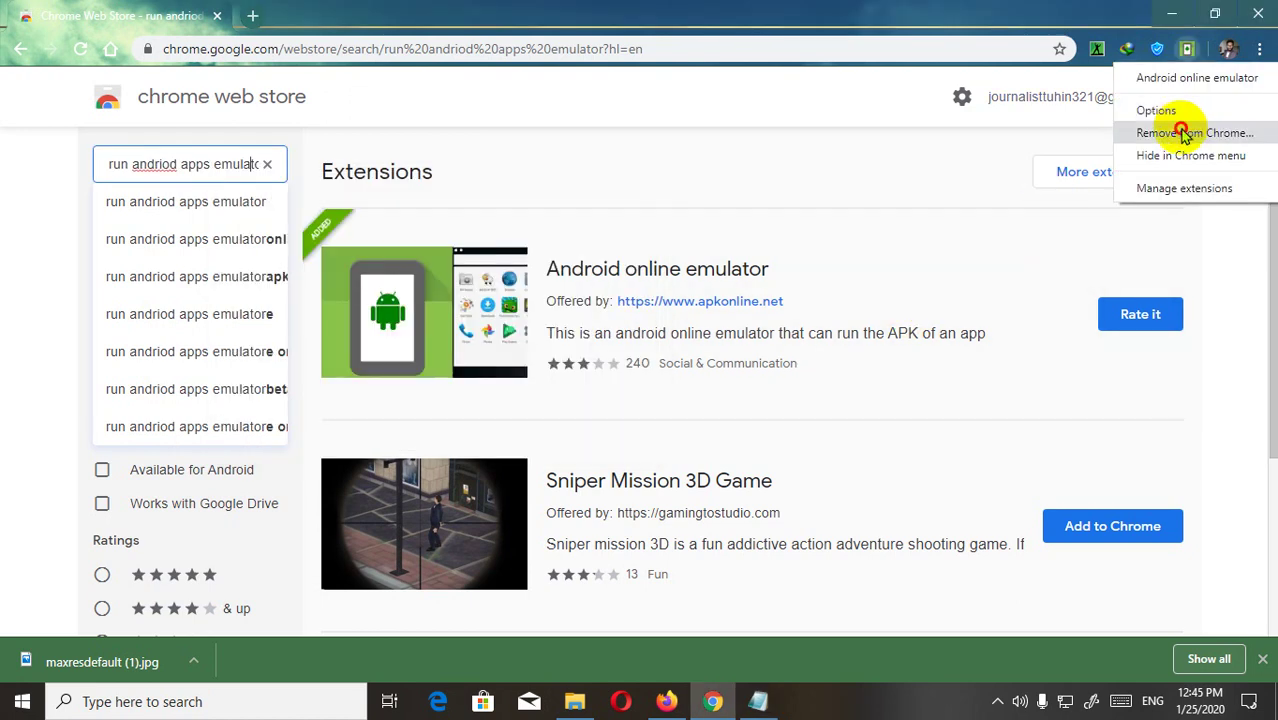
pyautogui.click(1165, 131)
pyautogui.press('Return')
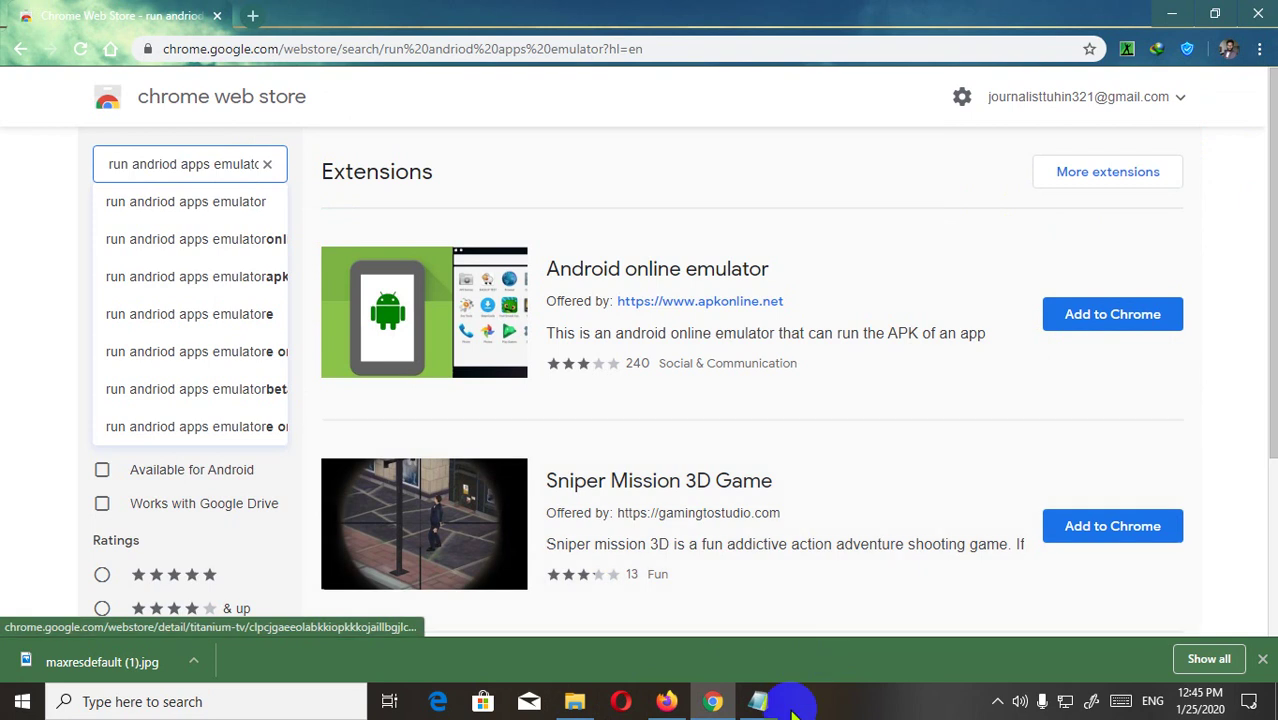
# - Switch to Notepad and add the line "click on the add to crome button ...."
pyautogui.click(758, 701)
pyautogui.press('Return')
pyautogui.press('Return')
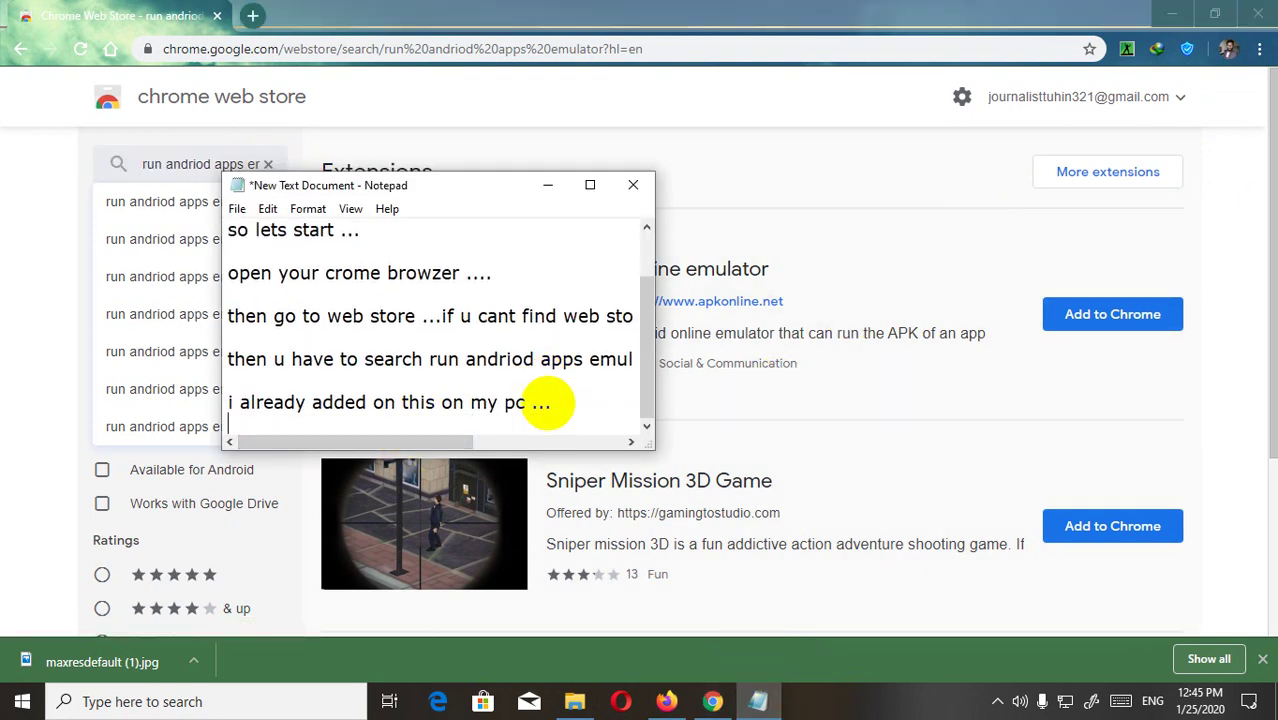
pyautogui.write('click')
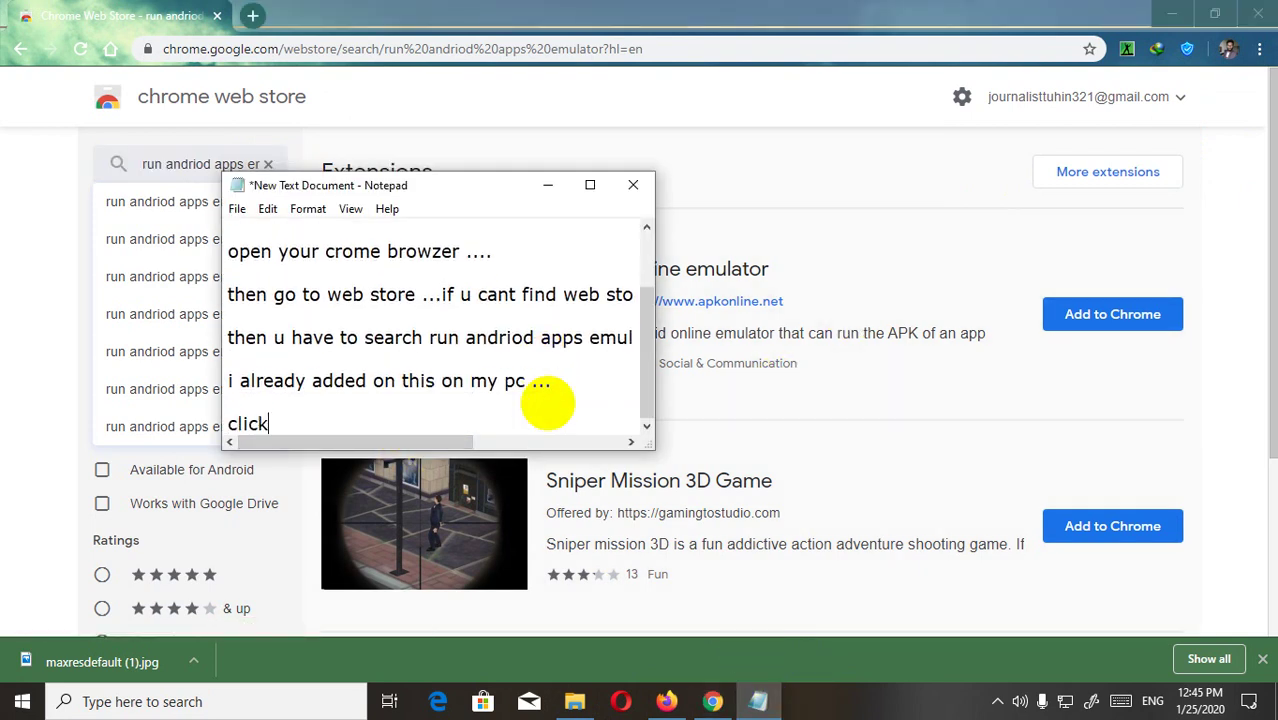
pyautogui.write(' on the add to crome butto')
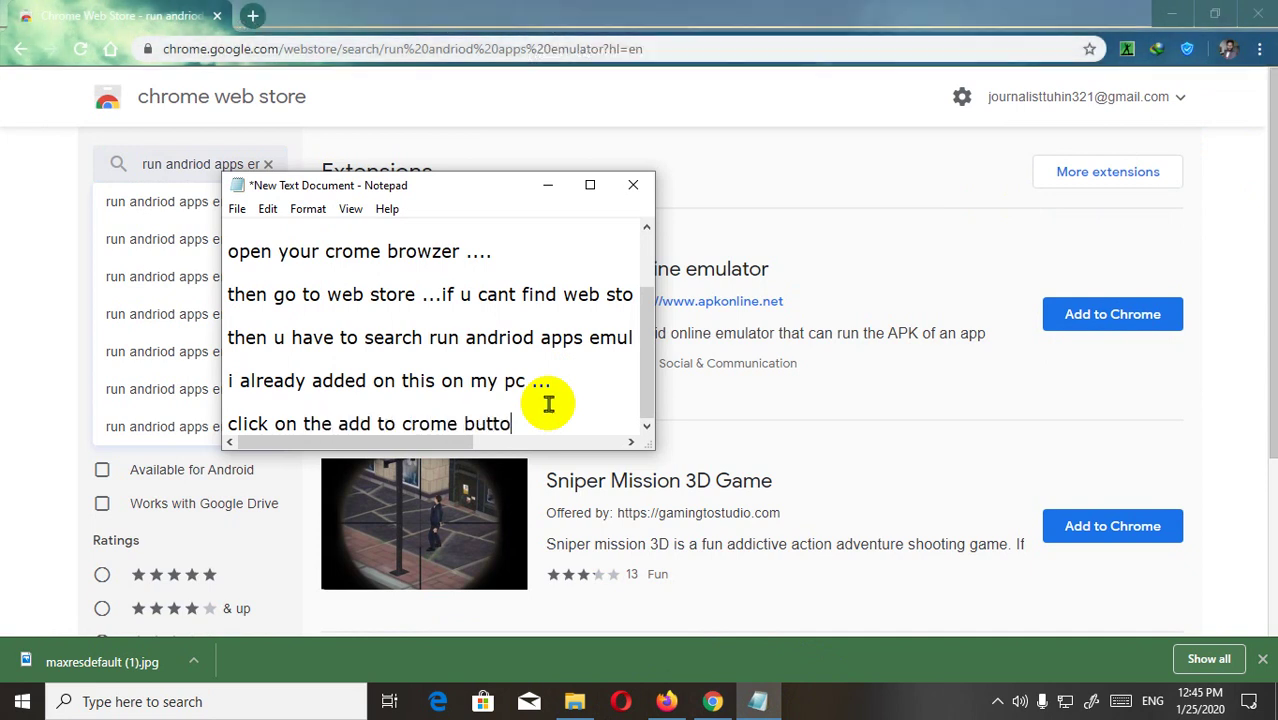
pyautogui.write('n ....')
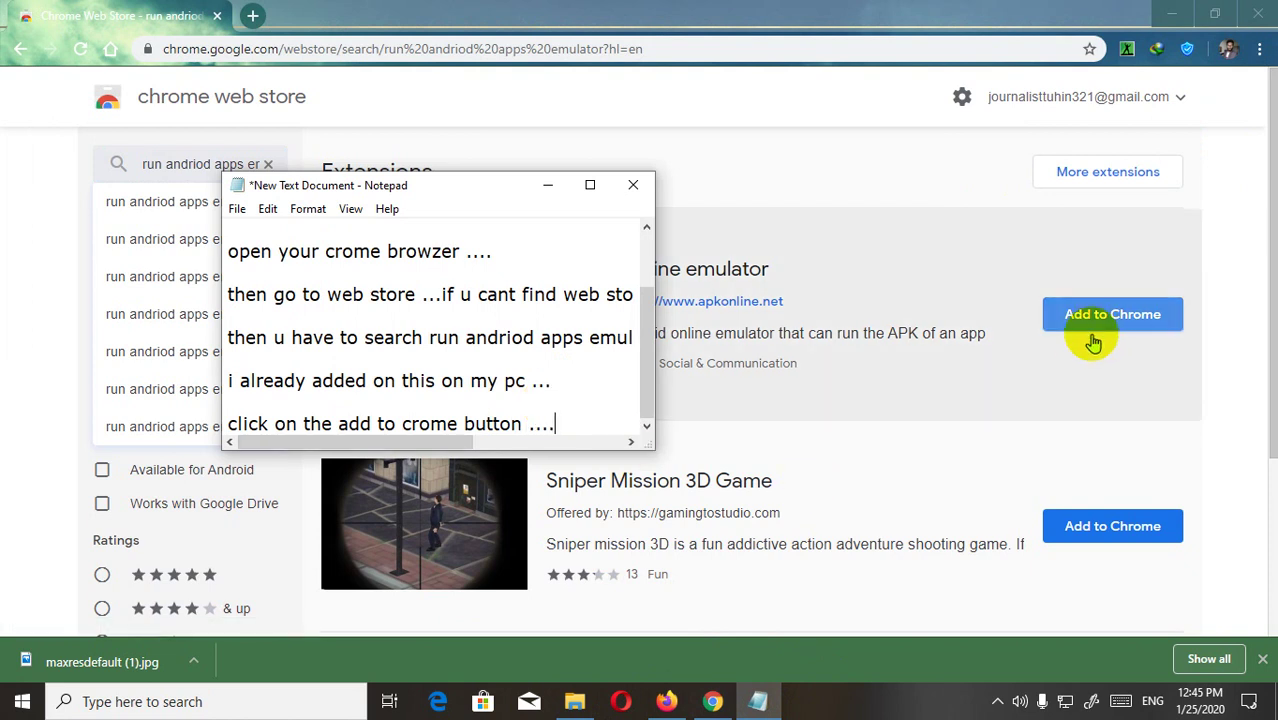
# - Add the Android online emulator extension to Chrome, and switch to Notepad to start a new line at the end
pyautogui.click(1110, 348)
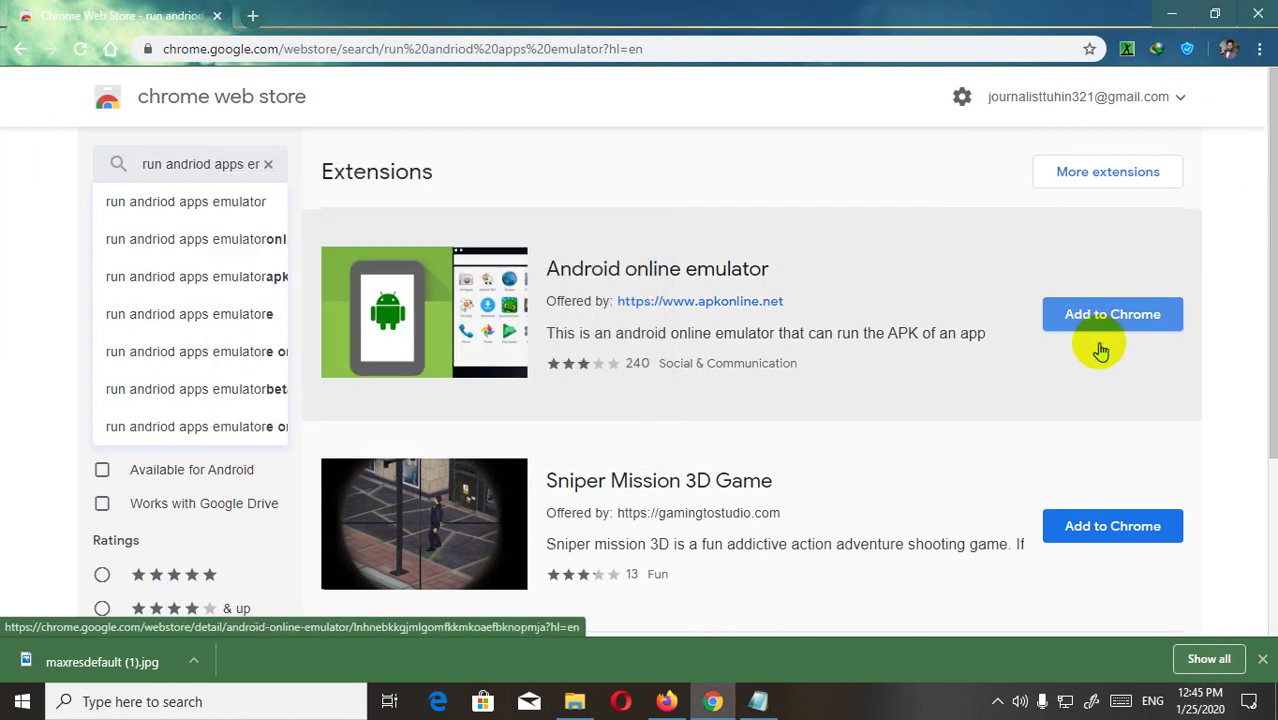
pyautogui.click(1100, 349)
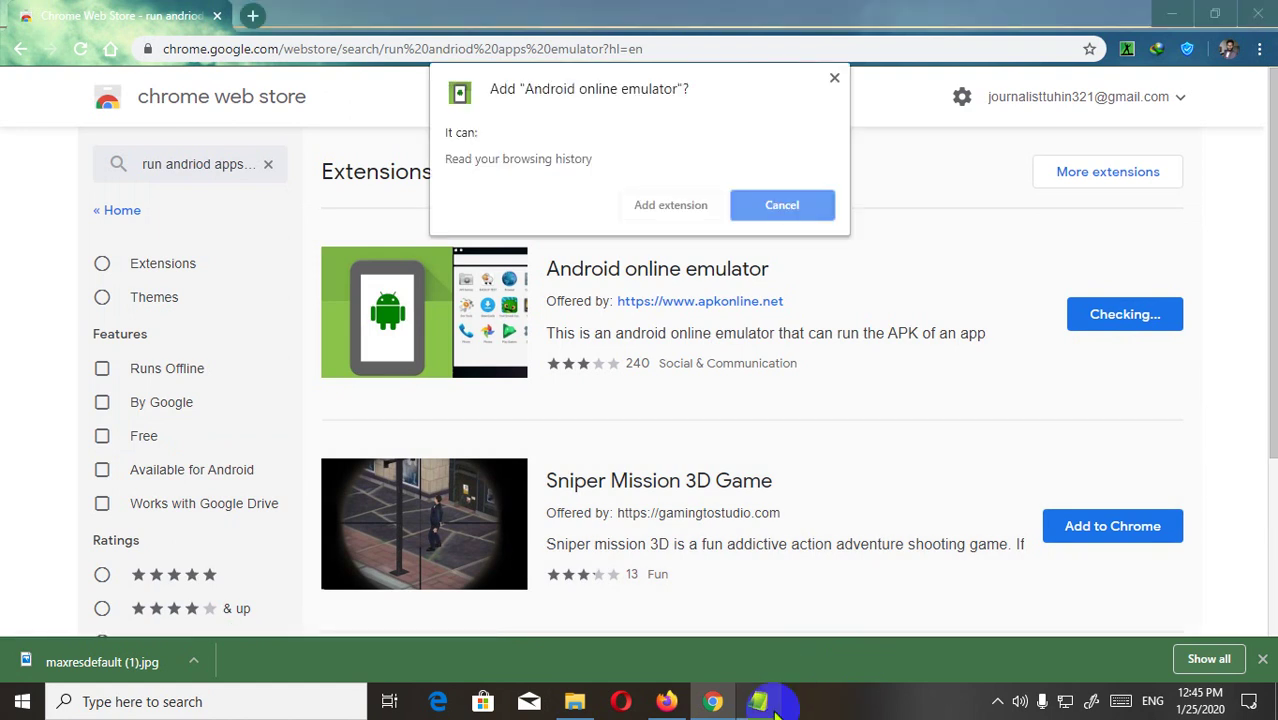
pyautogui.click(670, 205)
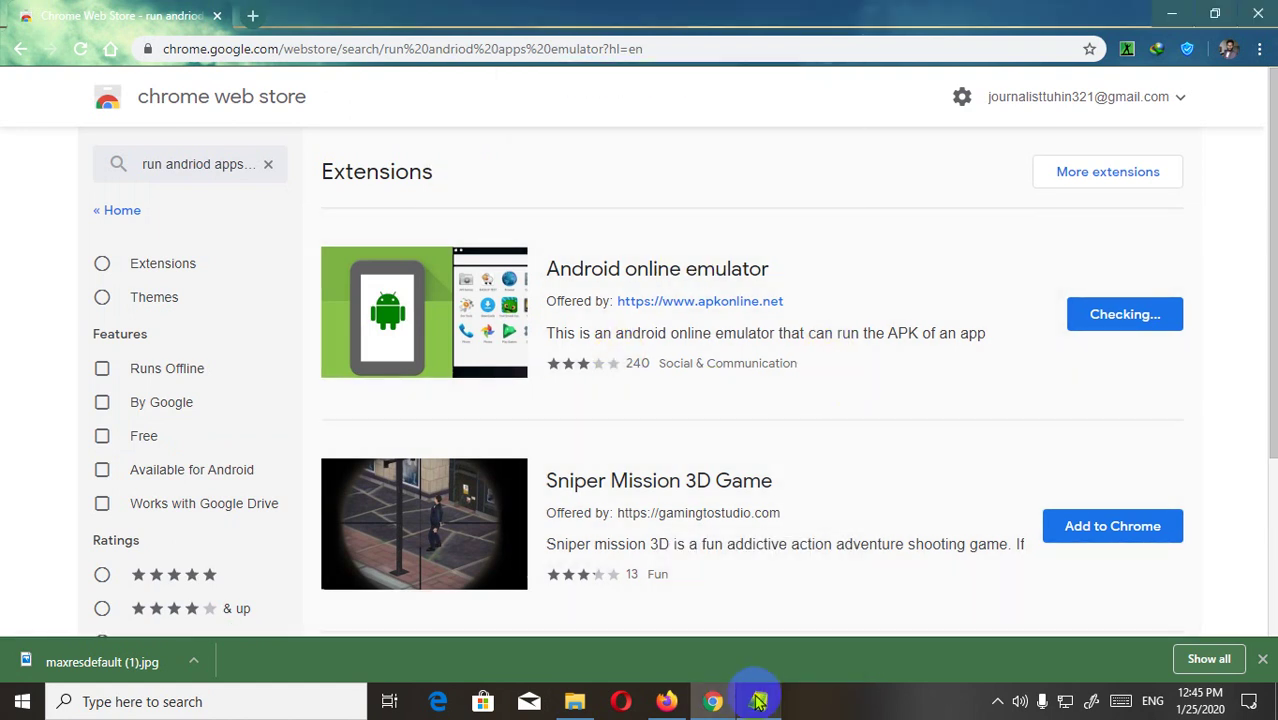
pyautogui.click(758, 701)
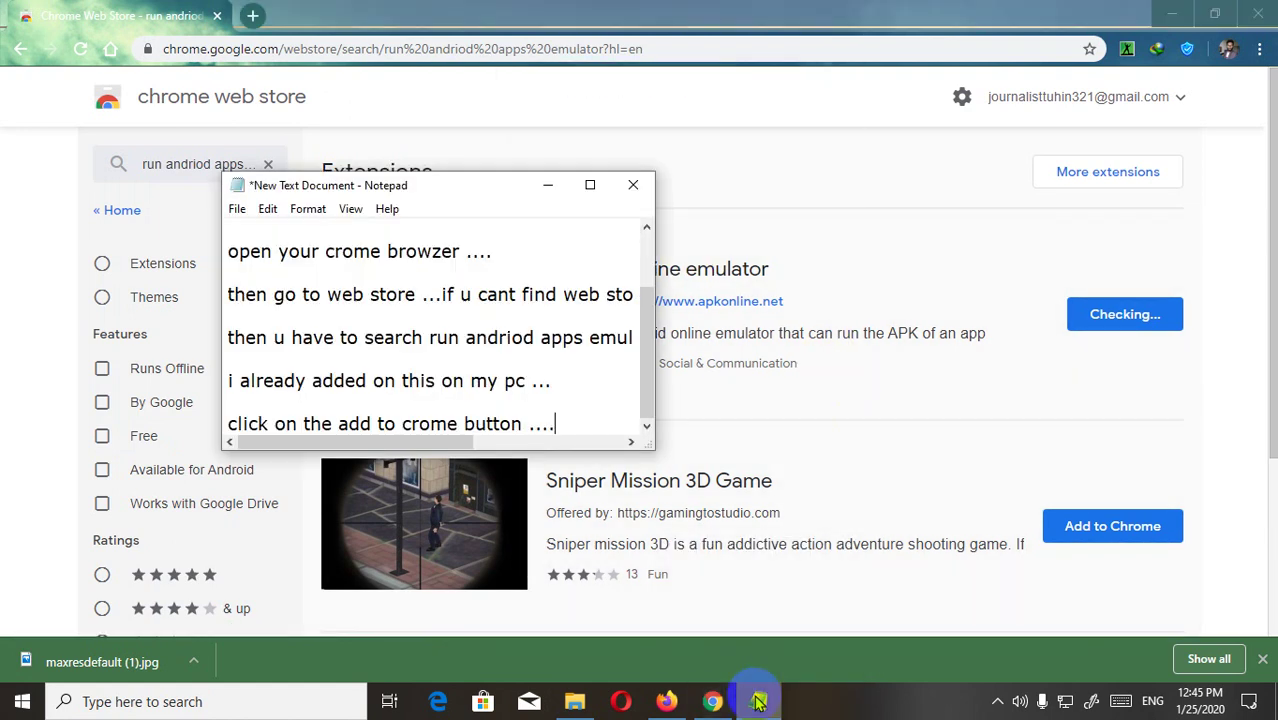
pyautogui.press('Return')
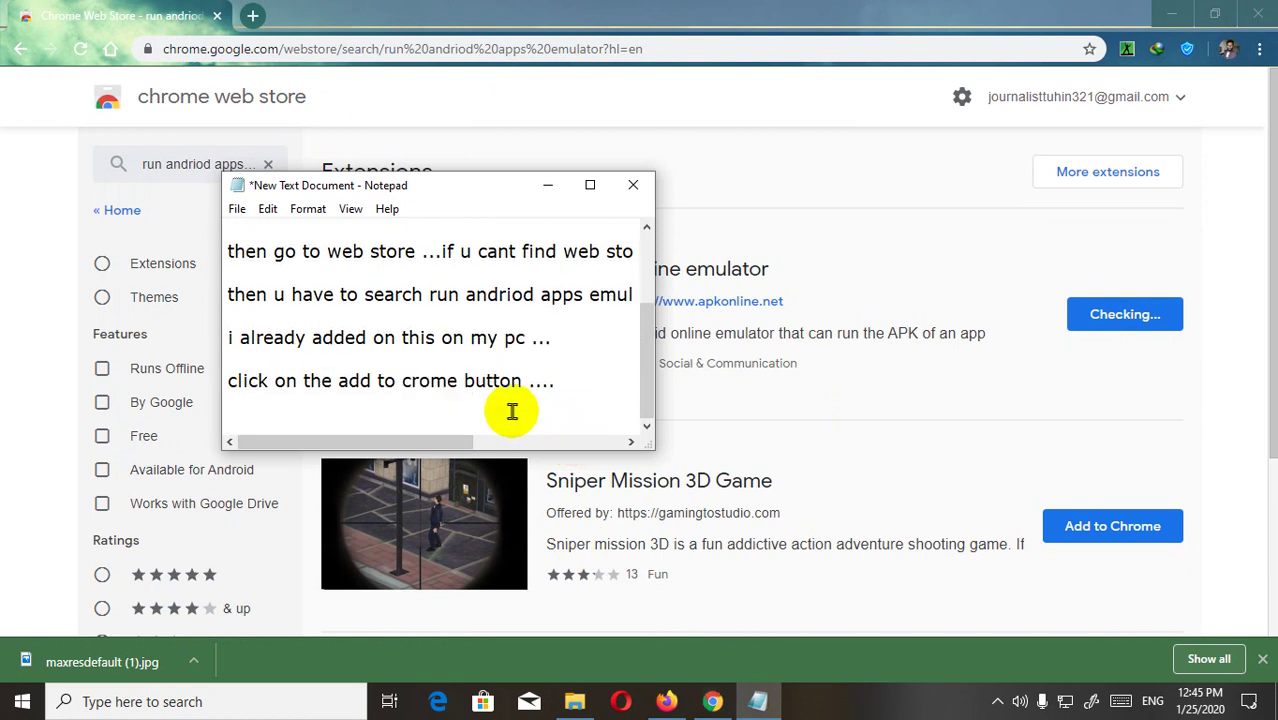
pyautogui.write('wait for')
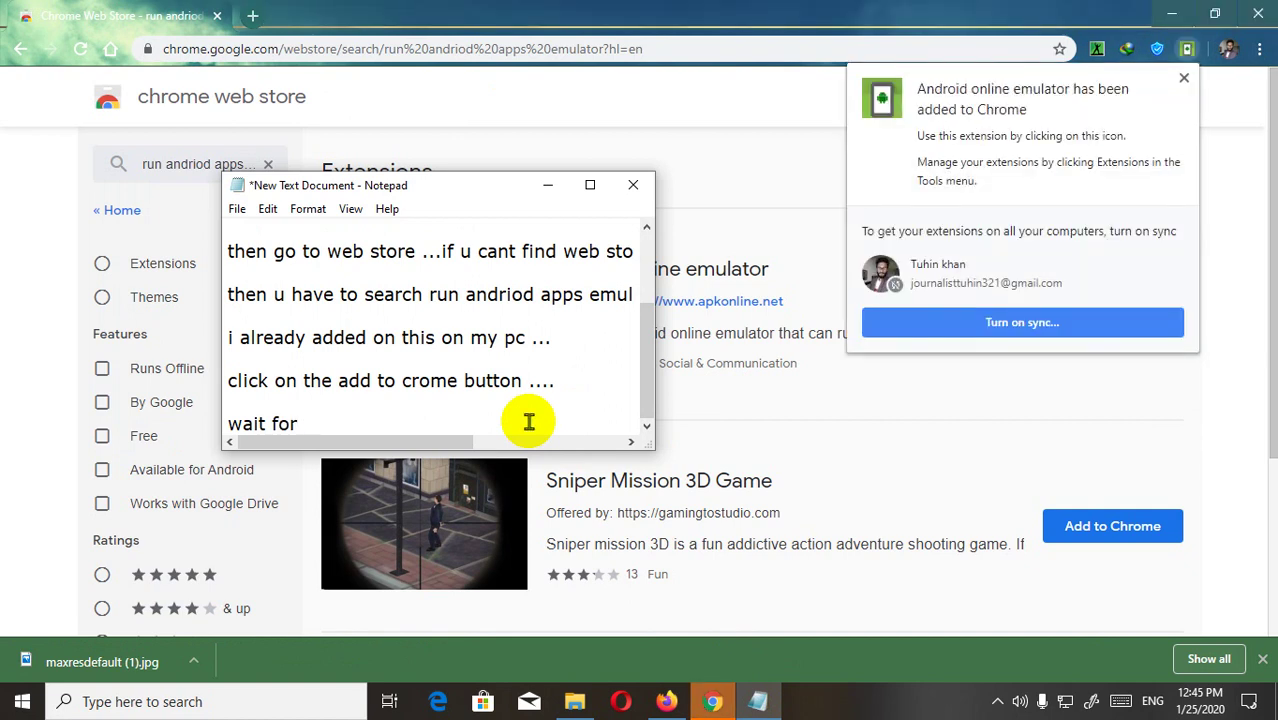
pyautogui.press('BackSpace')
pyautogui.press('BackSpace')
pyautogui.press('BackSpace')
pyautogui.press('BackSpace')
pyautogui.press('BackSpace')
pyautogui.press('BackSpace')
pyautogui.press('BackSpace')
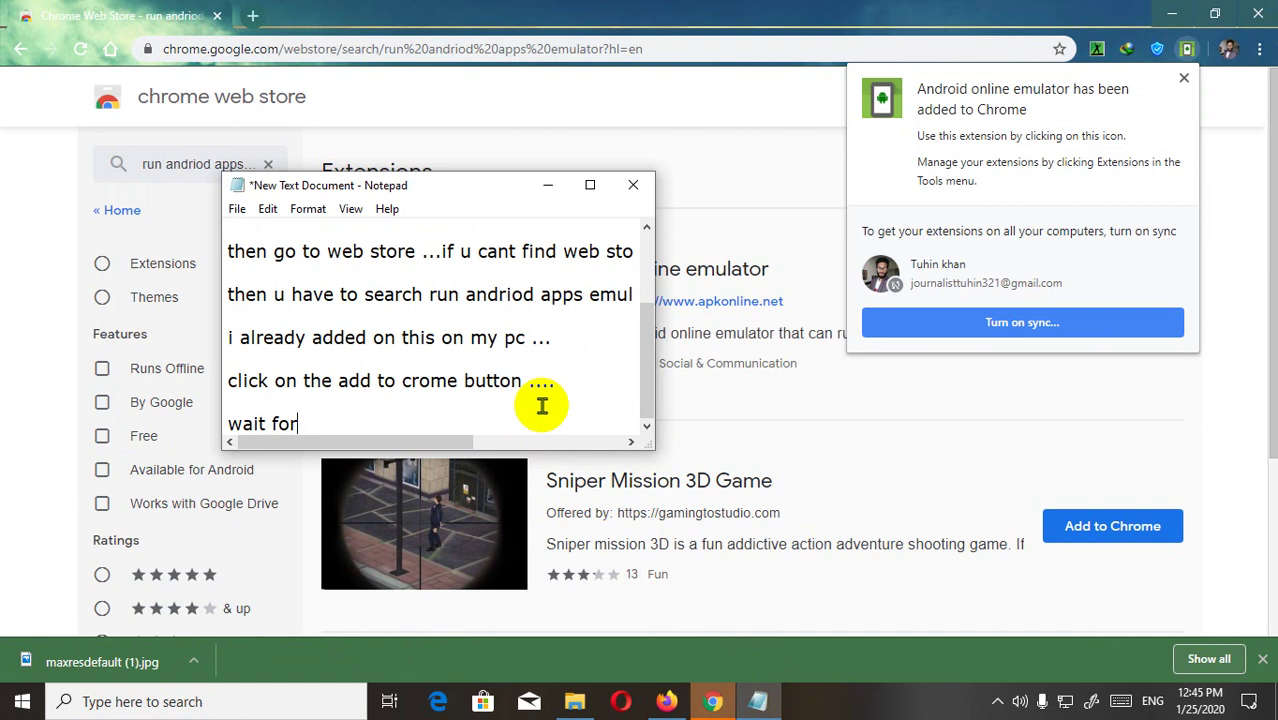
pyautogui.press('BackSpace')
pyautogui.press('BackSpace')
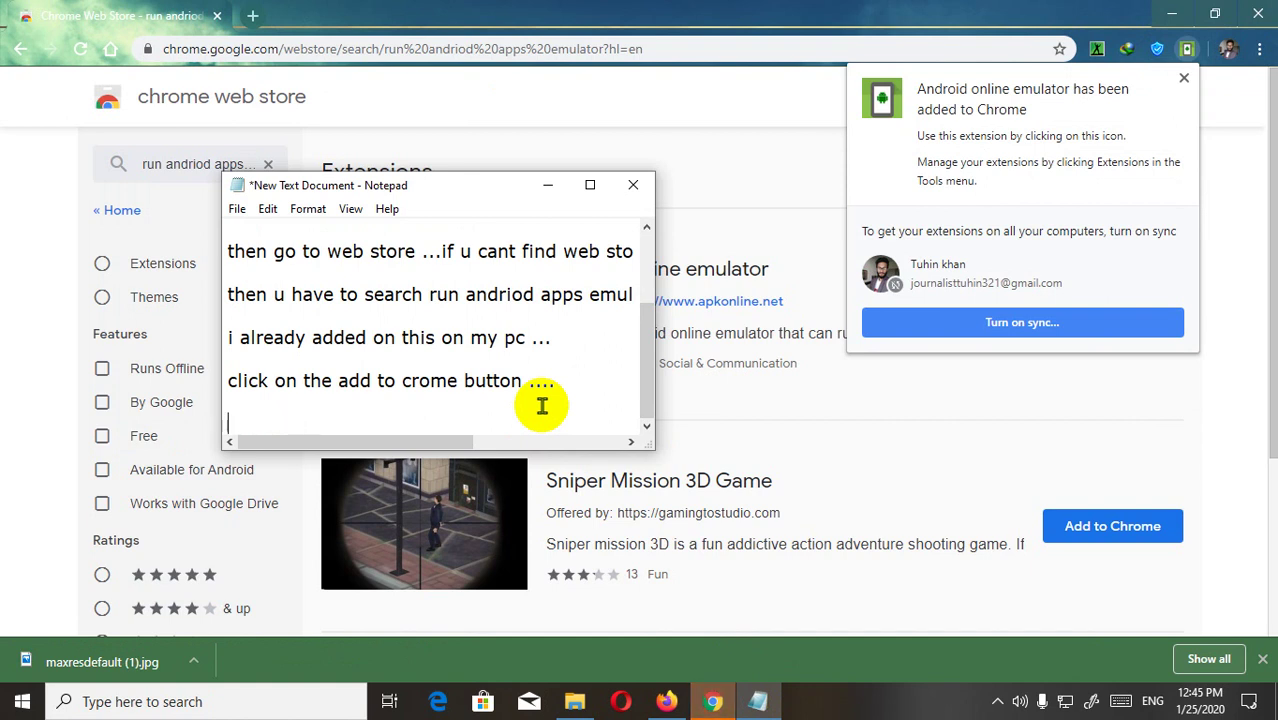
# - Dismiss Chrome's extension-added notice, and add the line "the emulator added on the crome ..." to the Notepad text
pyautogui.click(1184, 80)
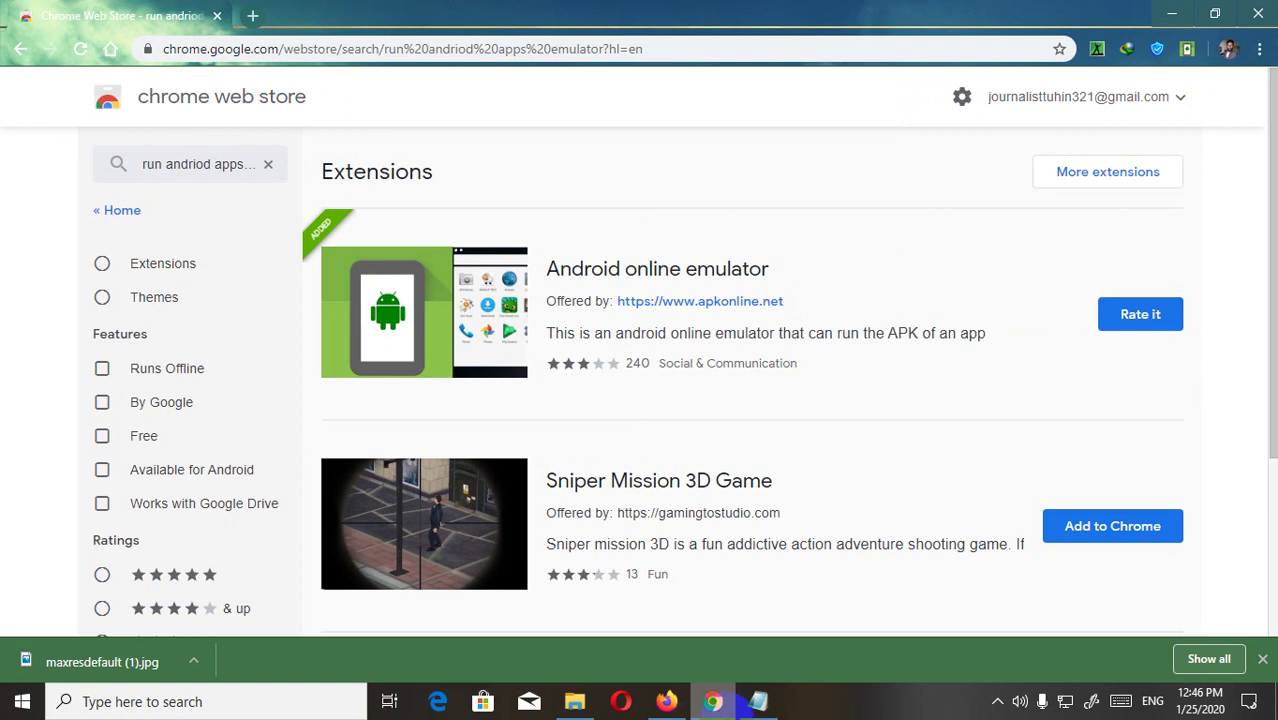
pyautogui.click(758, 701)
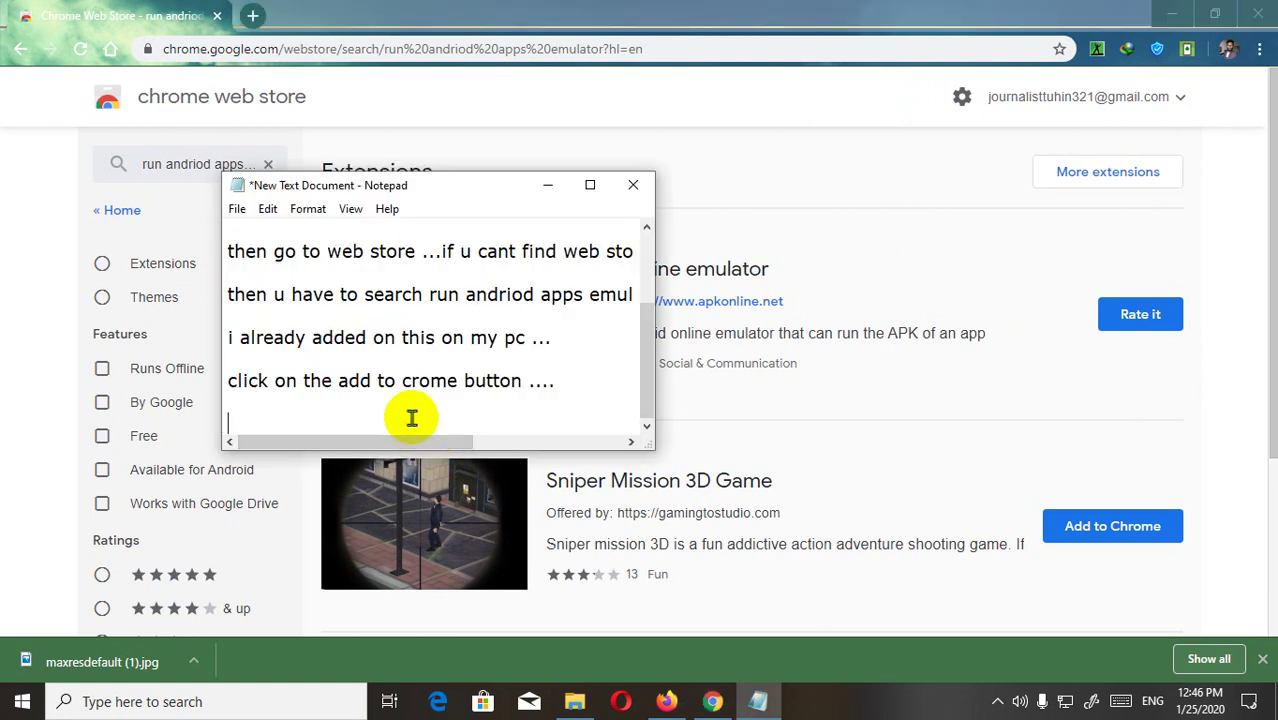
pyautogui.write('the emulator adde')
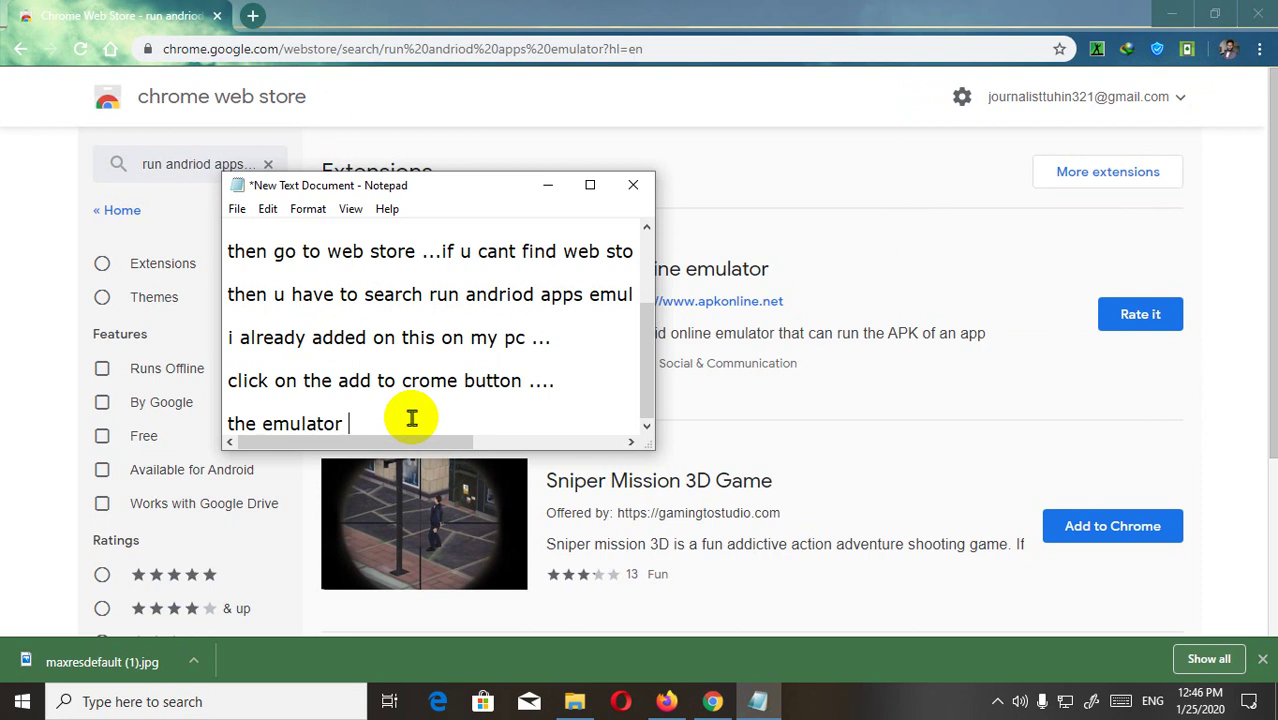
pyautogui.write('d on ')
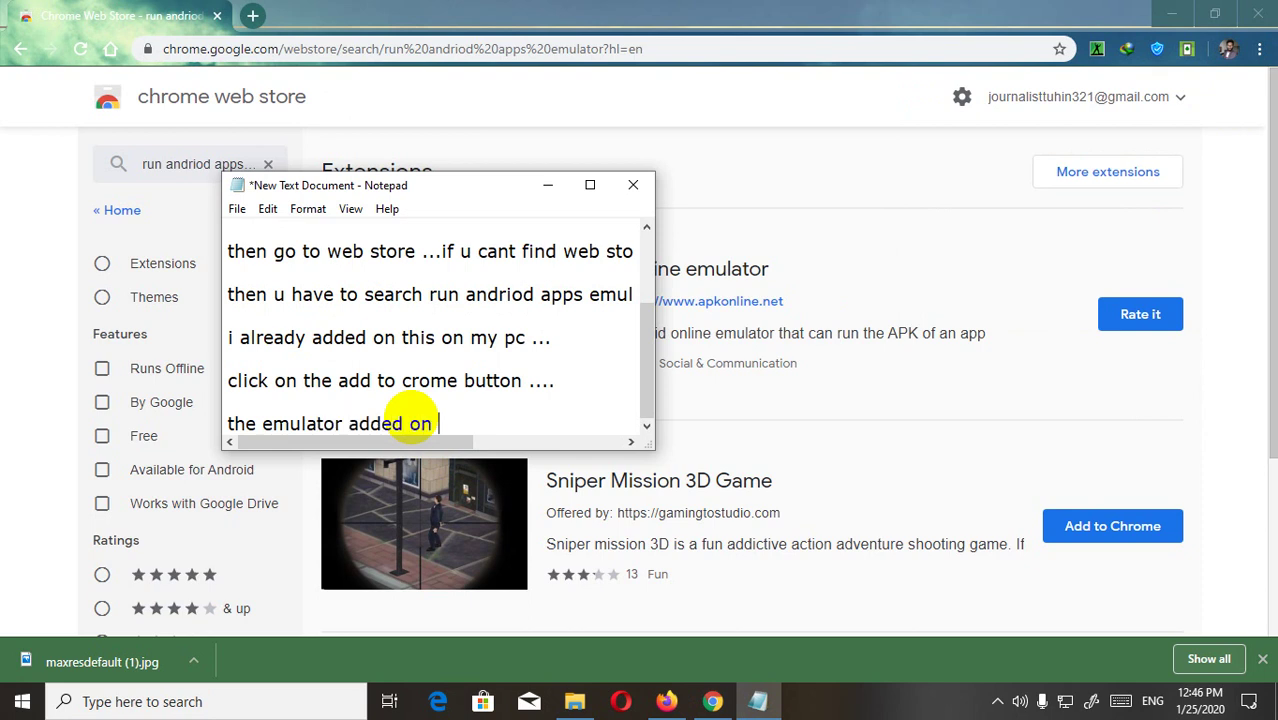
pyautogui.write('the crome ...')
pyautogui.press('Return')
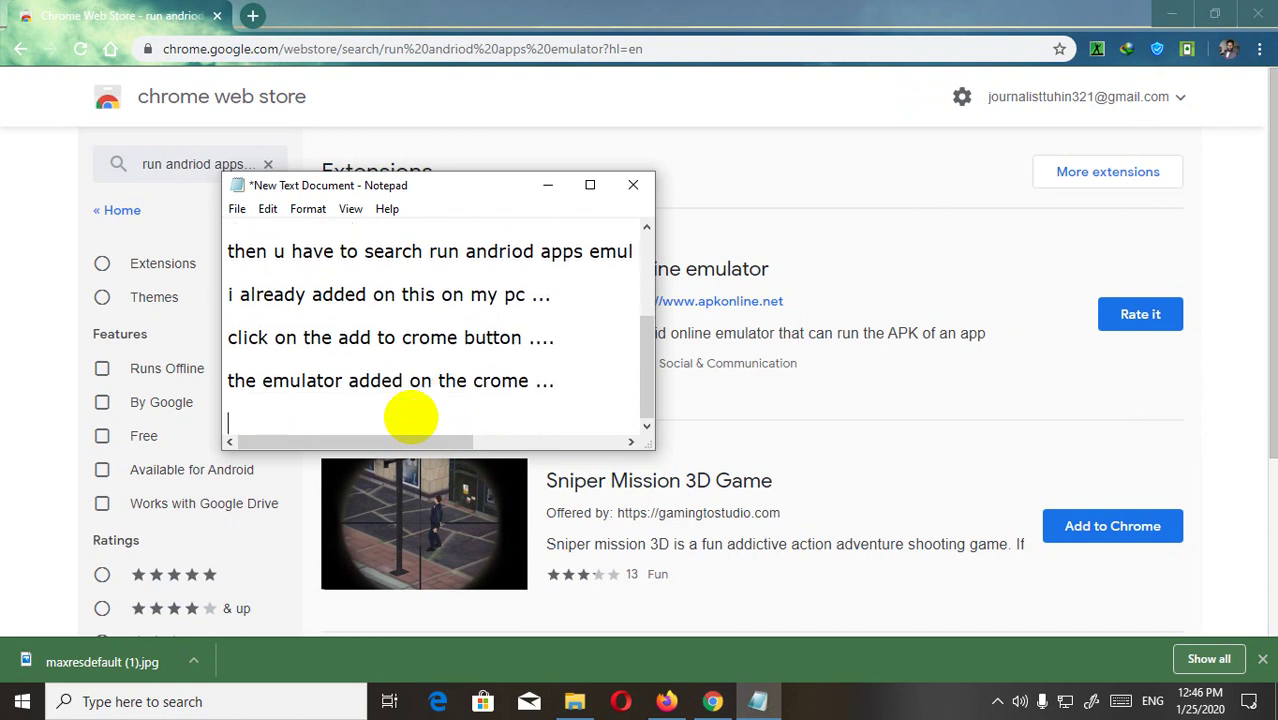
# - Open a new Chrome tab, and switch to Notepad to add the line "now click on the top andriod icon"
pyautogui.click(253, 15)
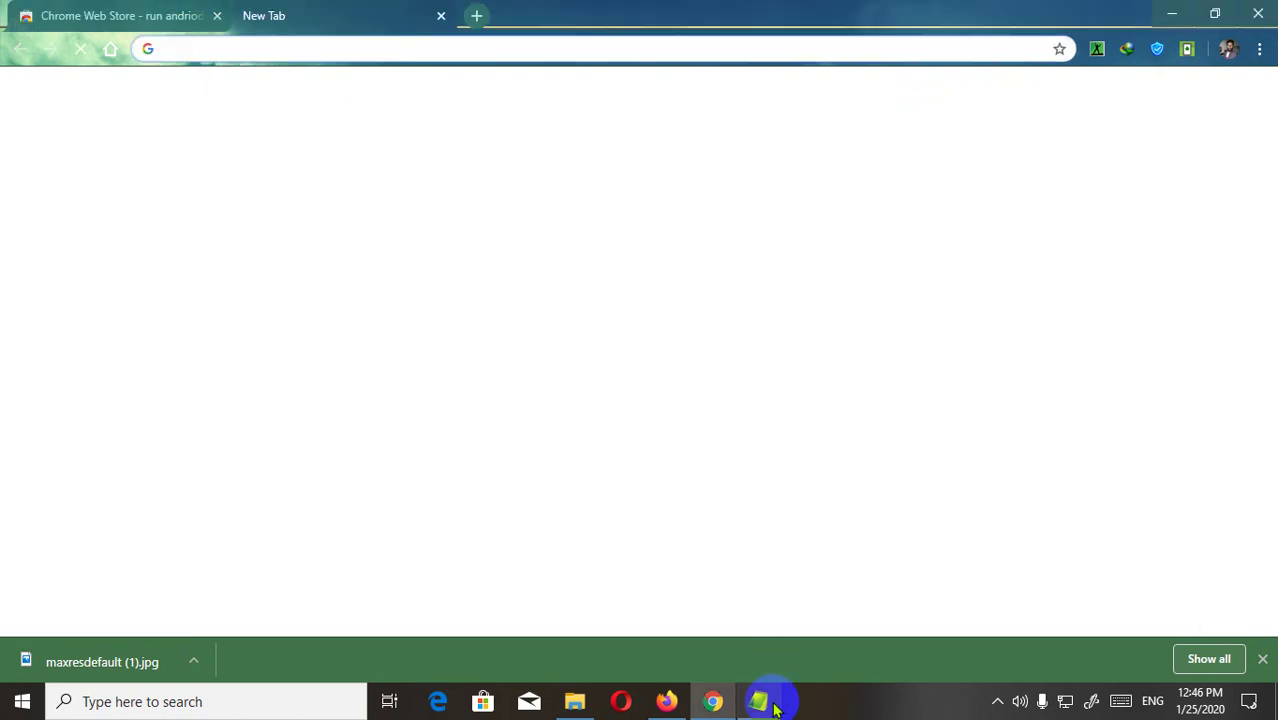
pyautogui.click(760, 702)
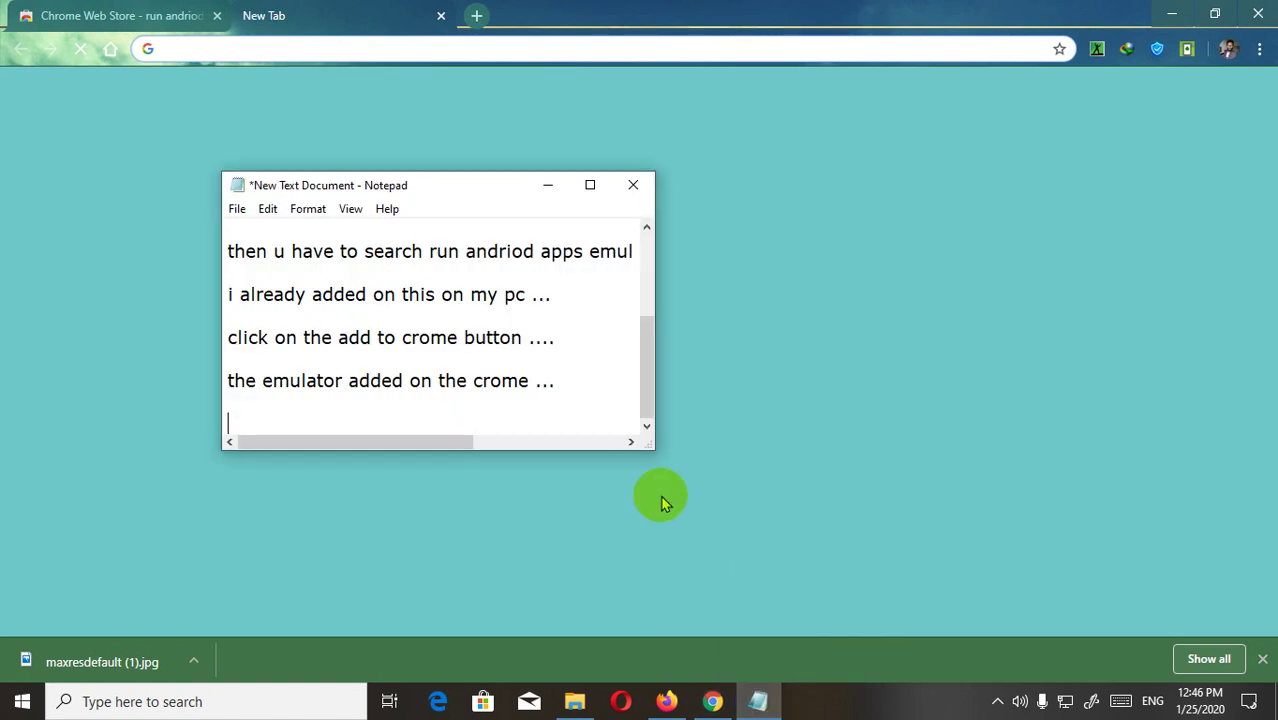
pyautogui.write('now')
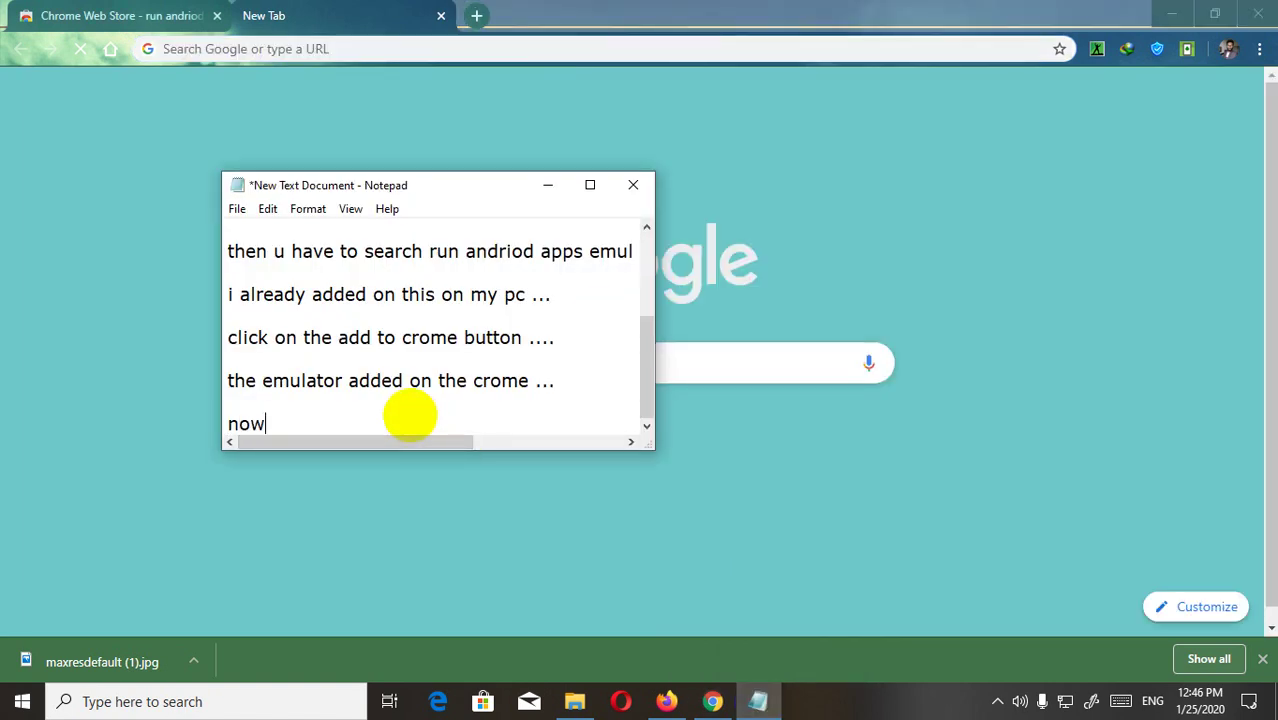
pyautogui.write(' click')
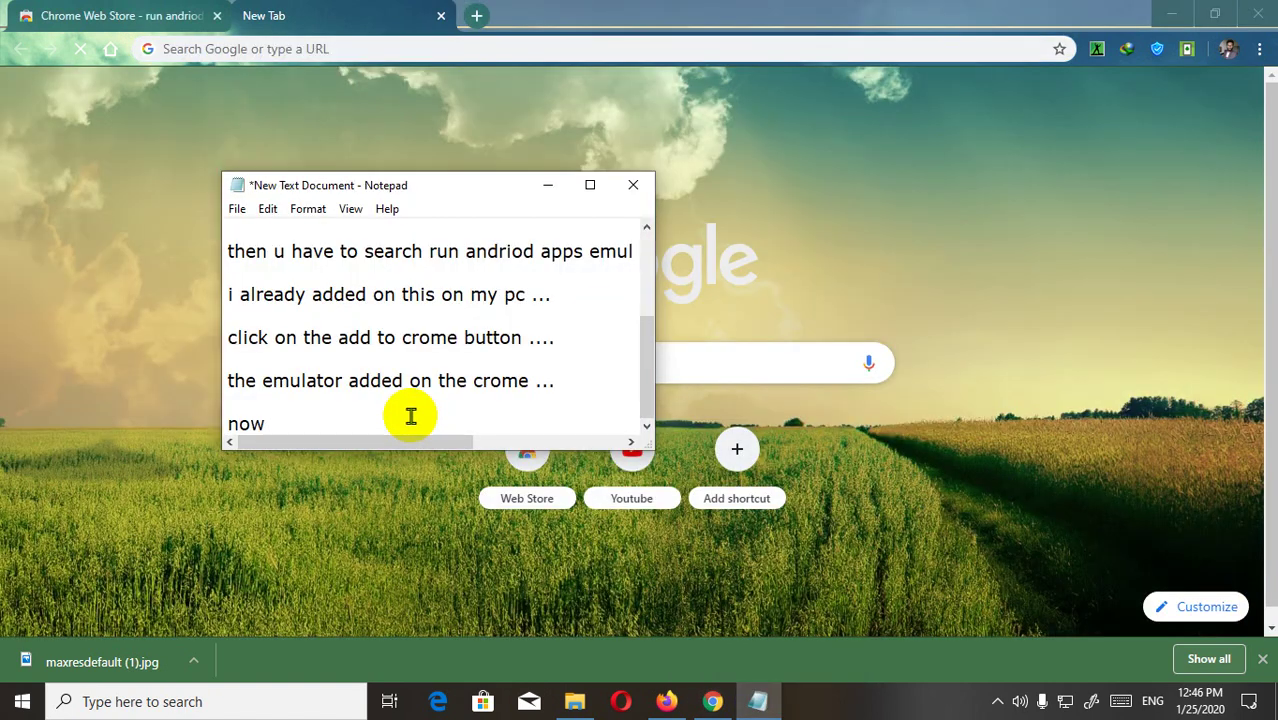
pyautogui.write(' on the top')
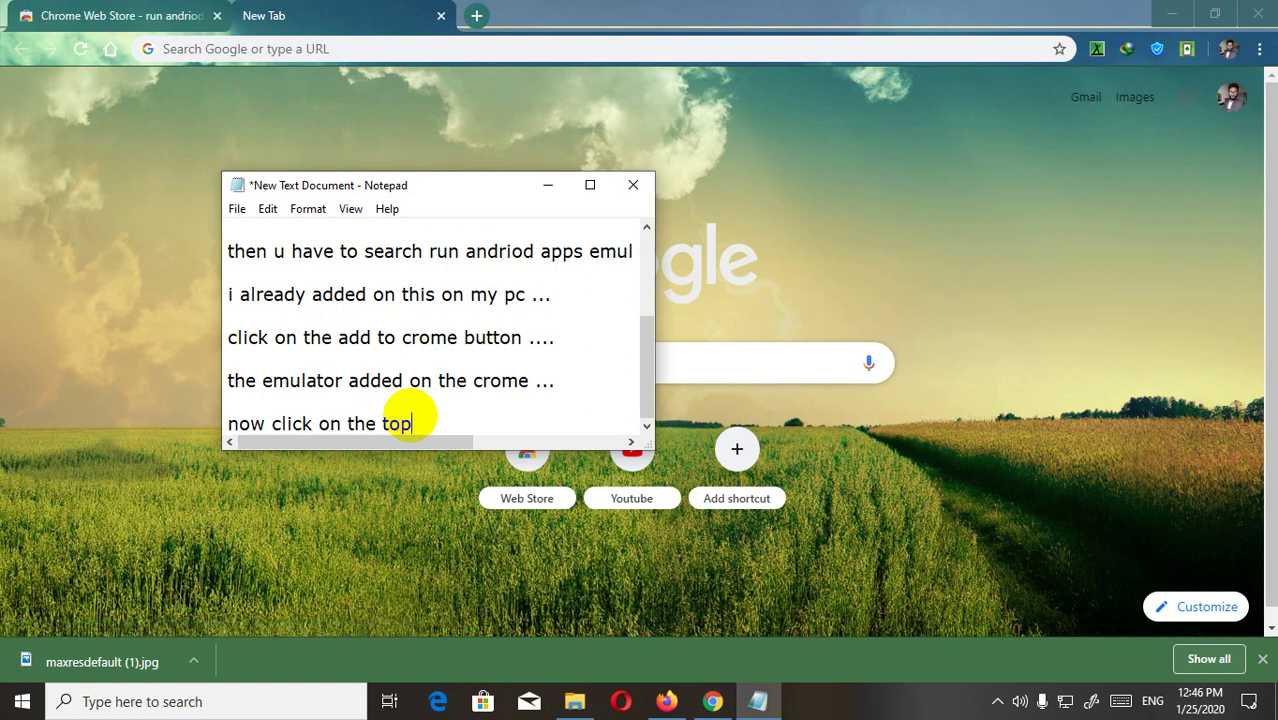
pyautogui.write(' andr')
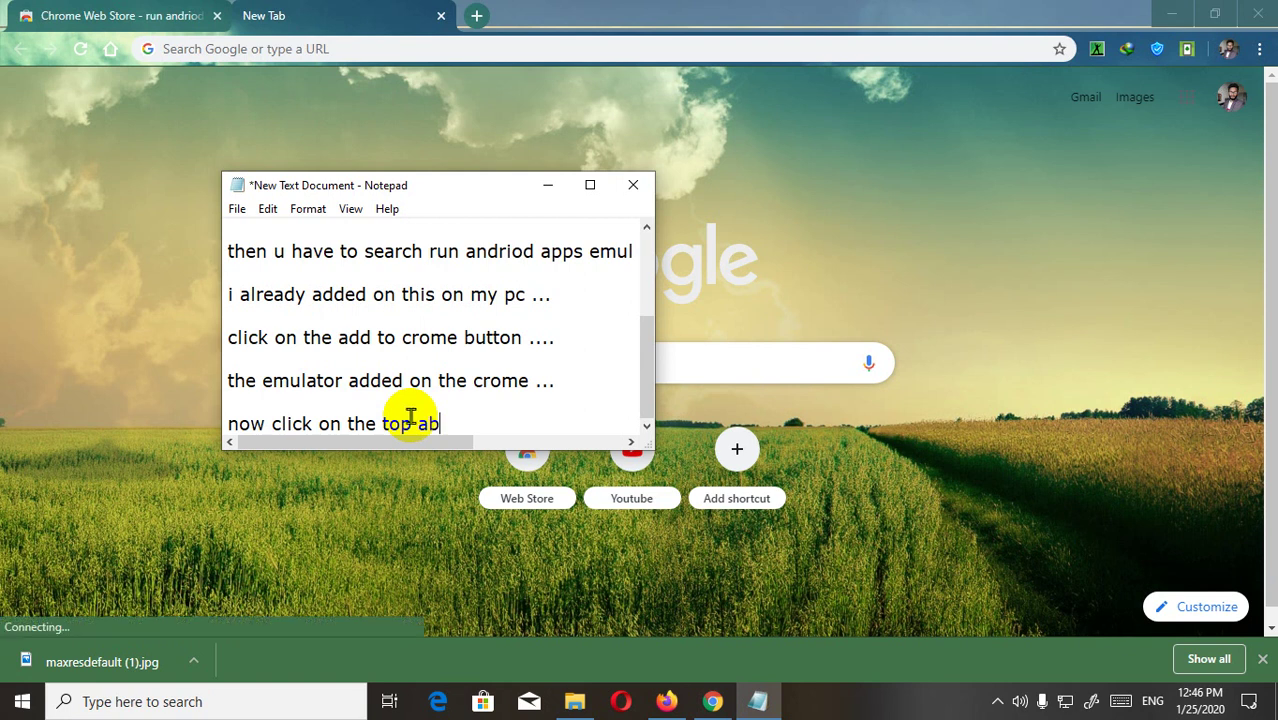
pyautogui.write('iod ')
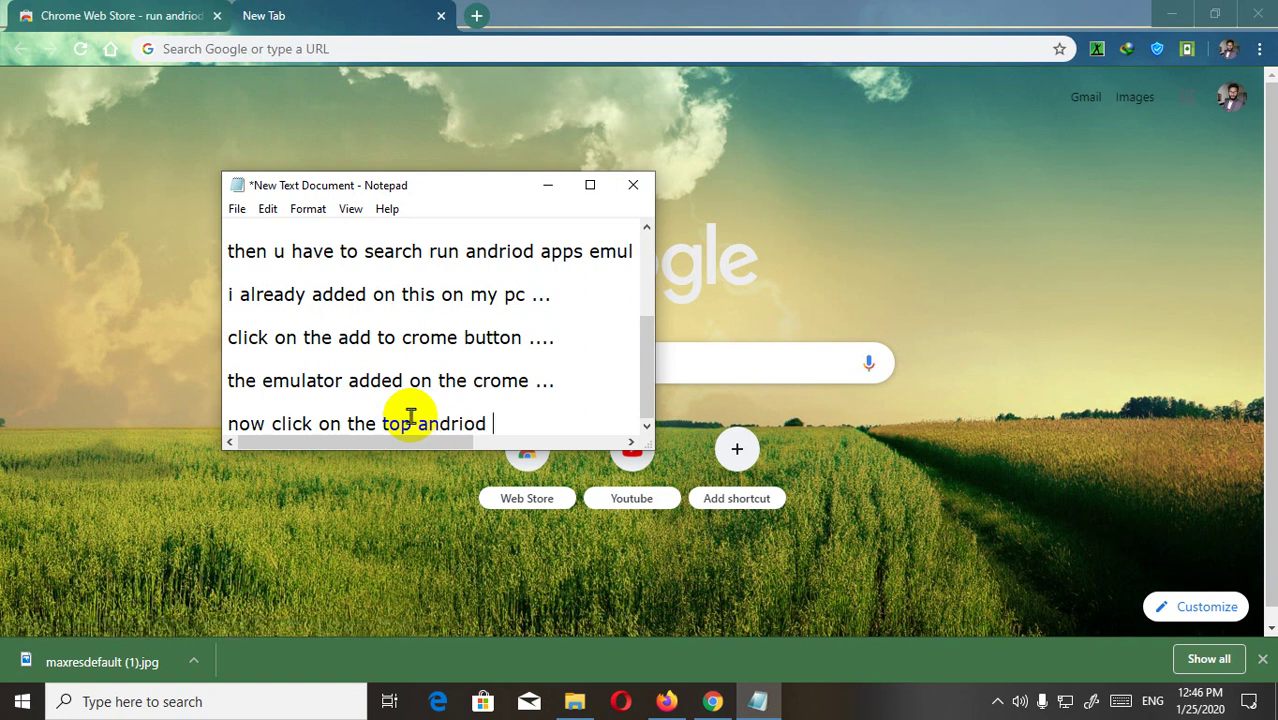
pyautogui.write('ic')
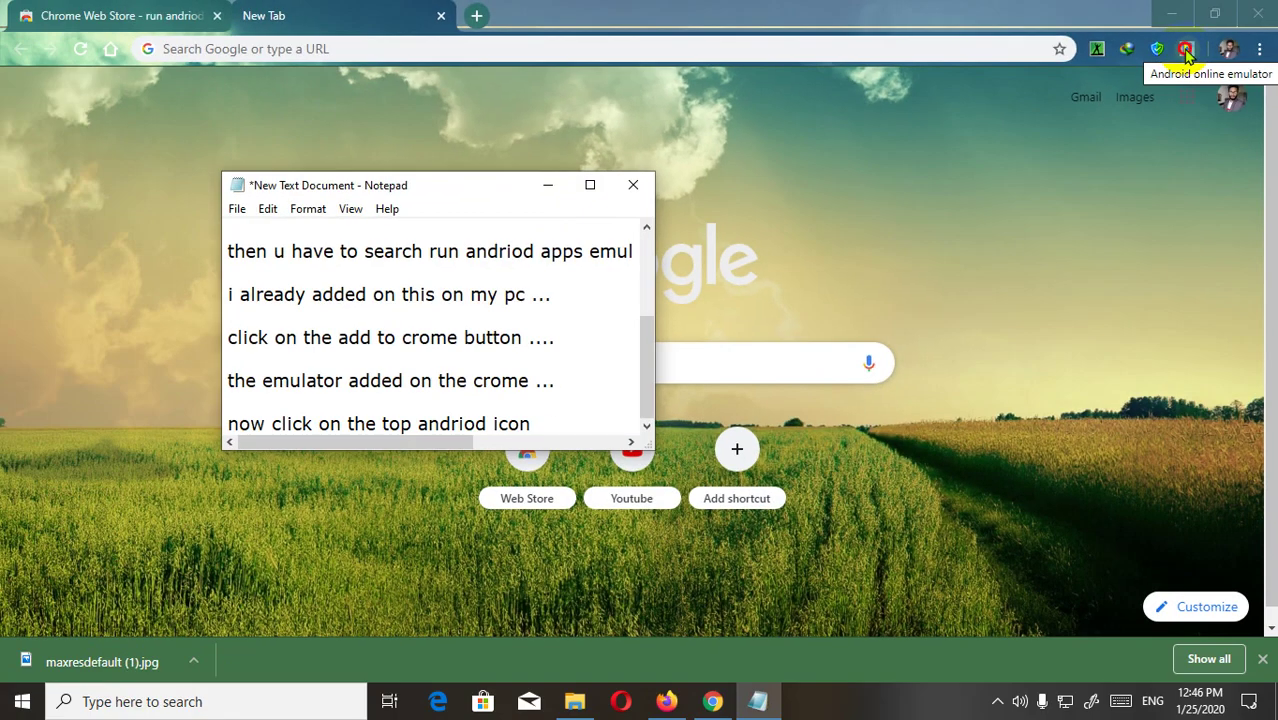
# - Switch to Chrome and run the Android online emulator from its extension
pyautogui.click(1179, 55)
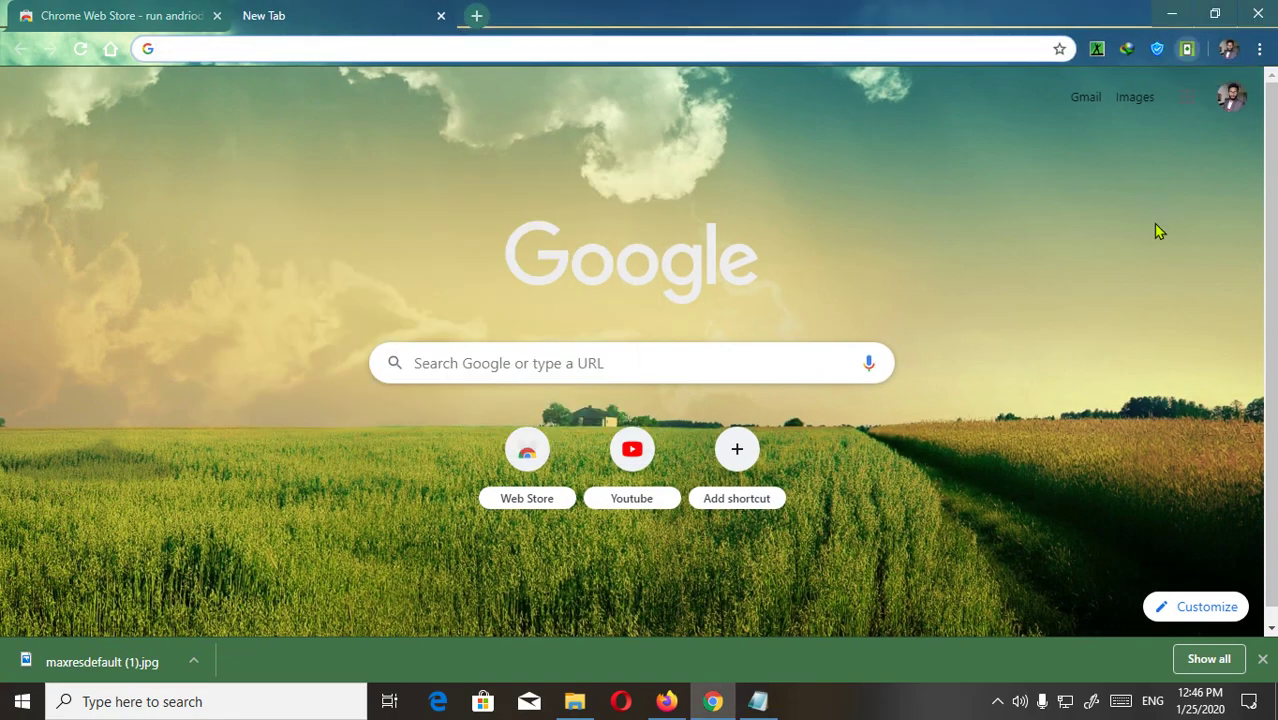
pyautogui.click(1187, 52)
pyautogui.rightClick(1187, 52)
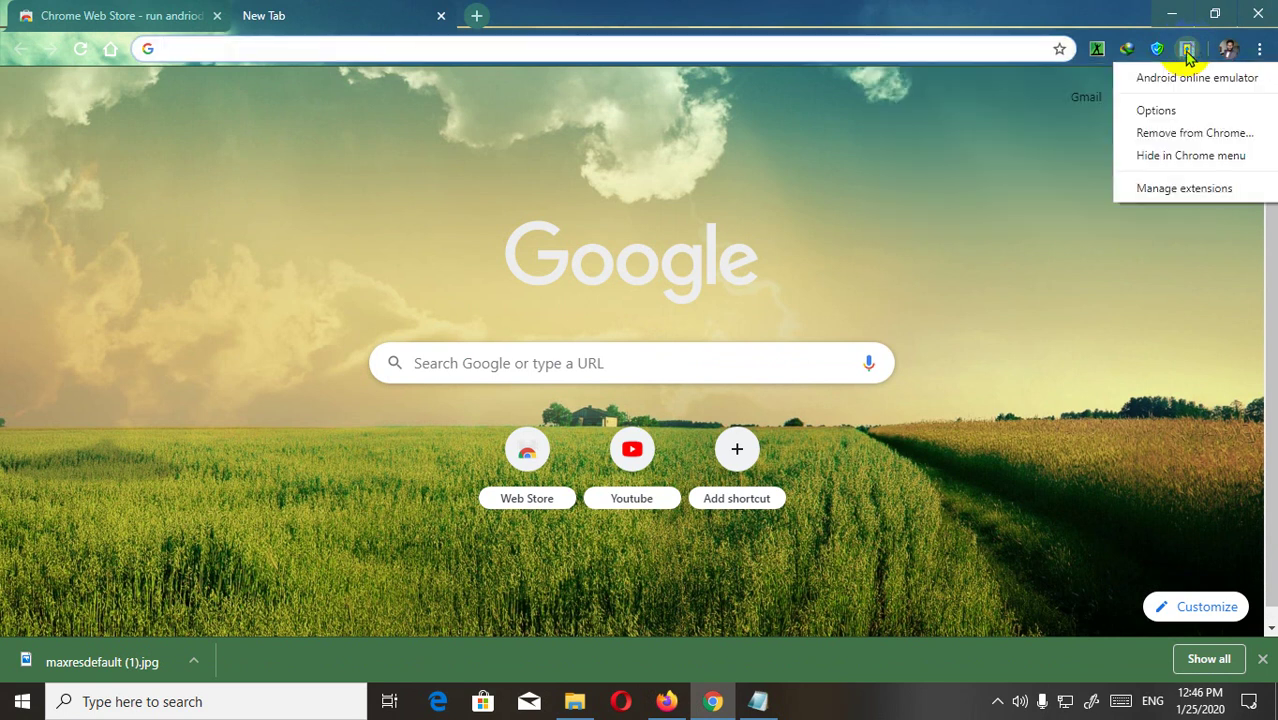
pyautogui.click(1184, 55)
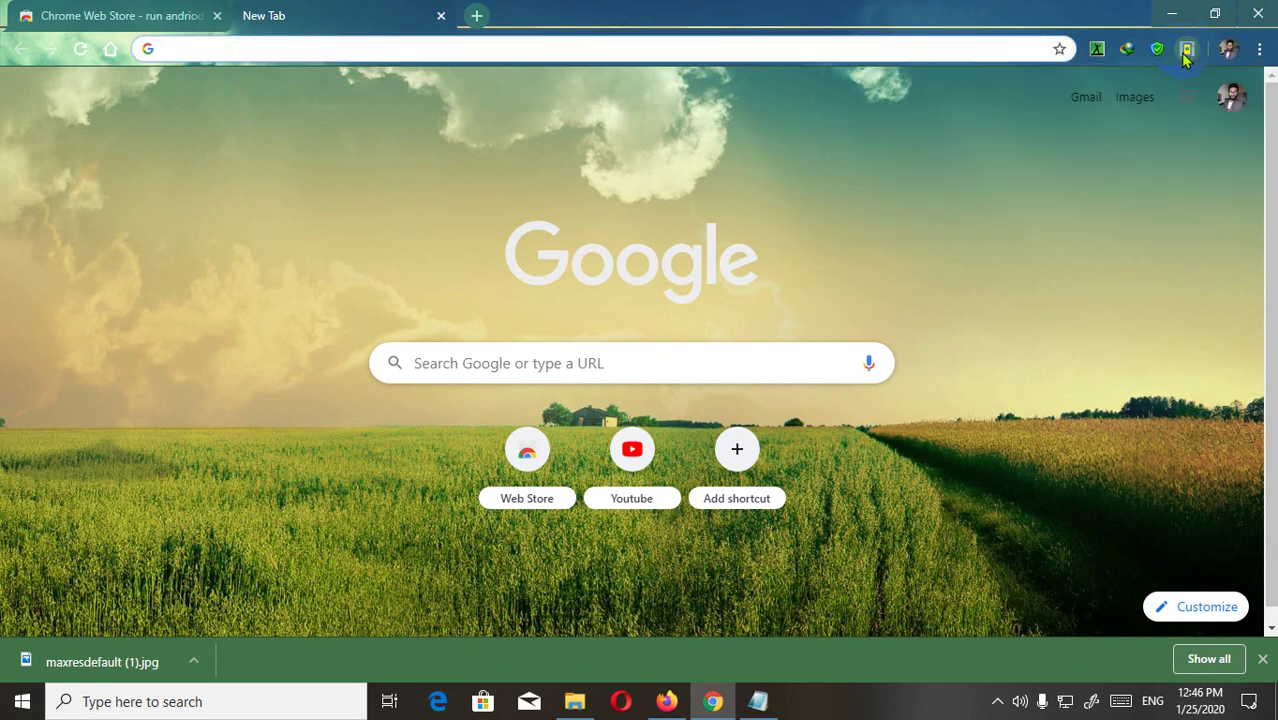
pyautogui.click(1187, 52)
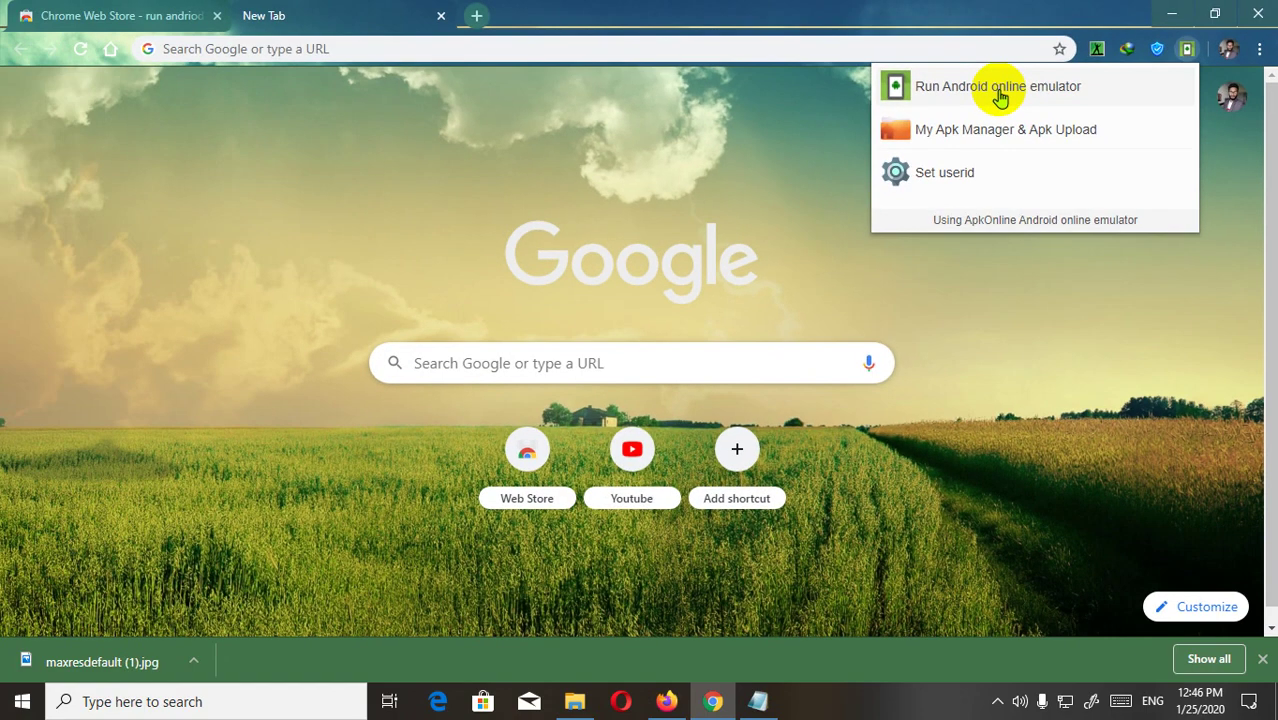
pyautogui.click(1000, 90)
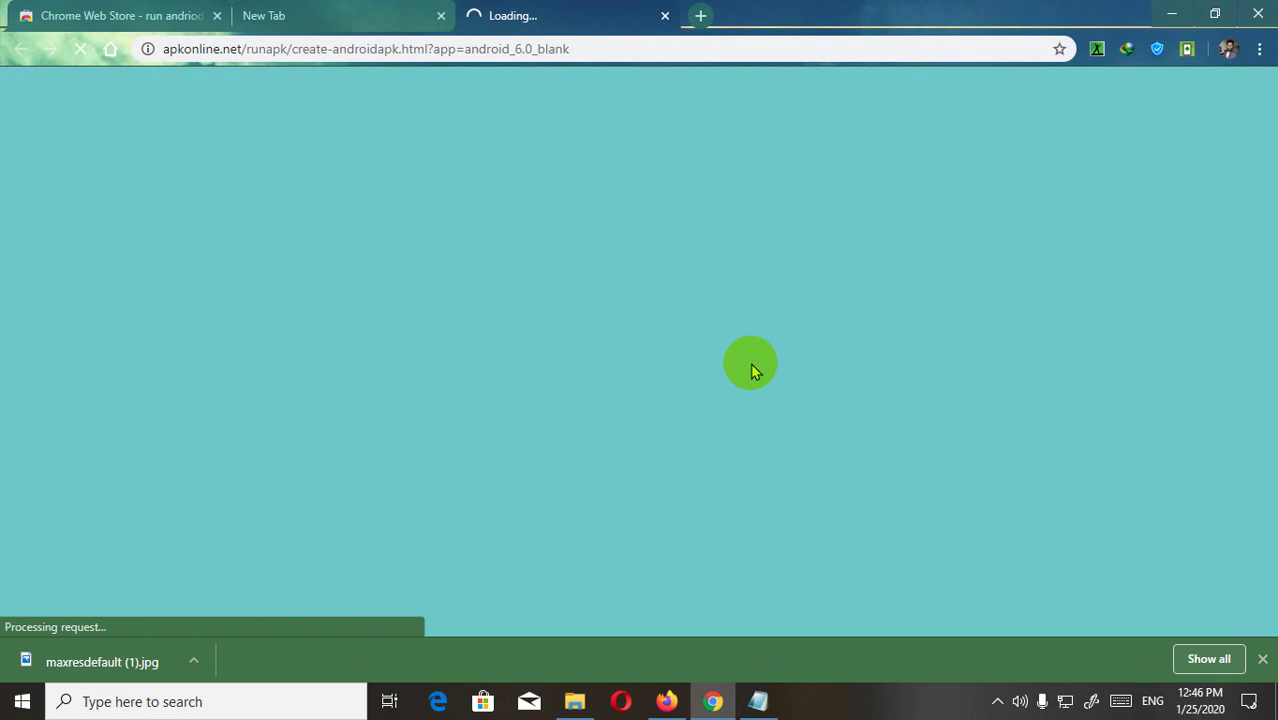
# - Switch to Notepad, add the line "............wait few second .....", and move its window clear of the emulator's start progress
pyautogui.click(758, 701)
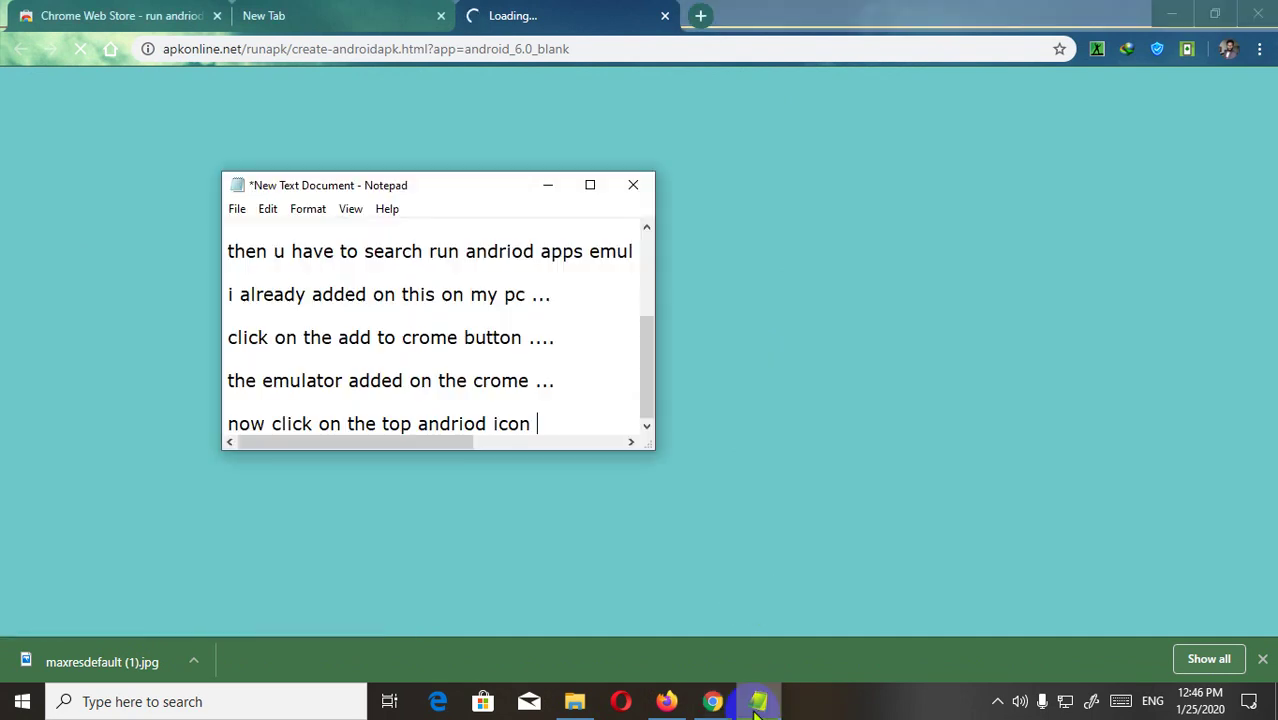
pyautogui.click(557, 423)
pyautogui.press('Return')
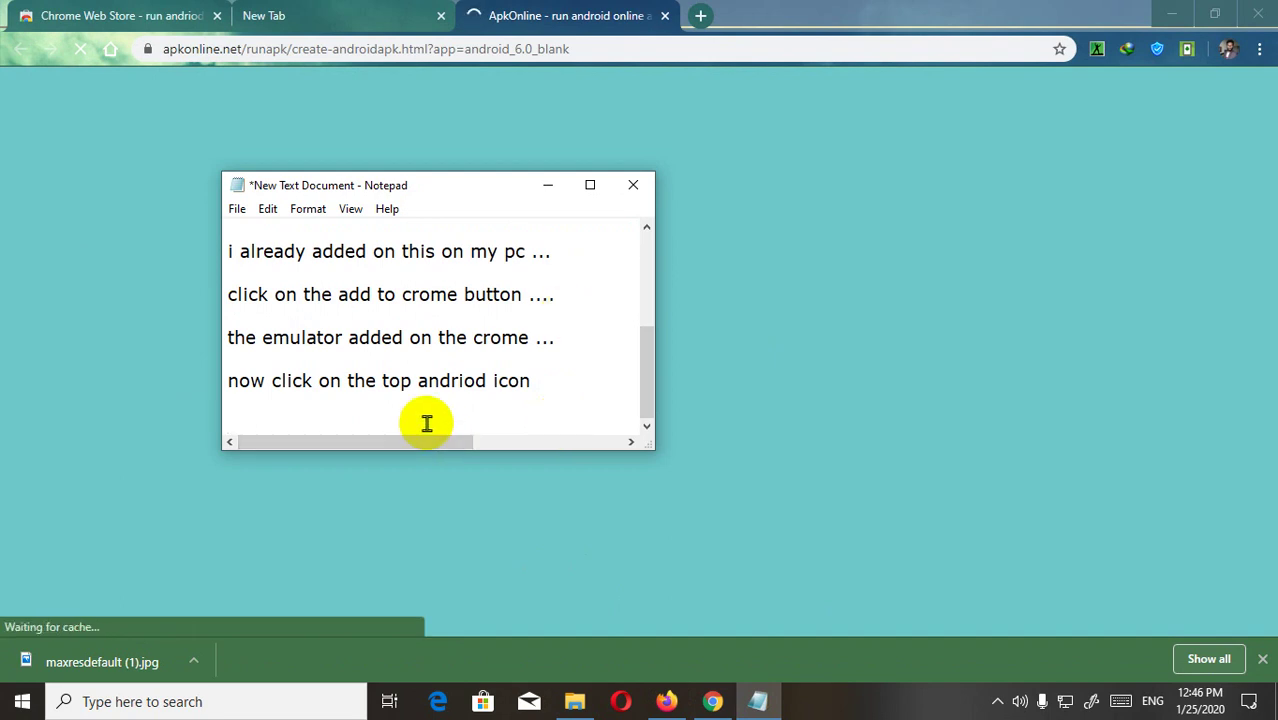
pyautogui.write('............')
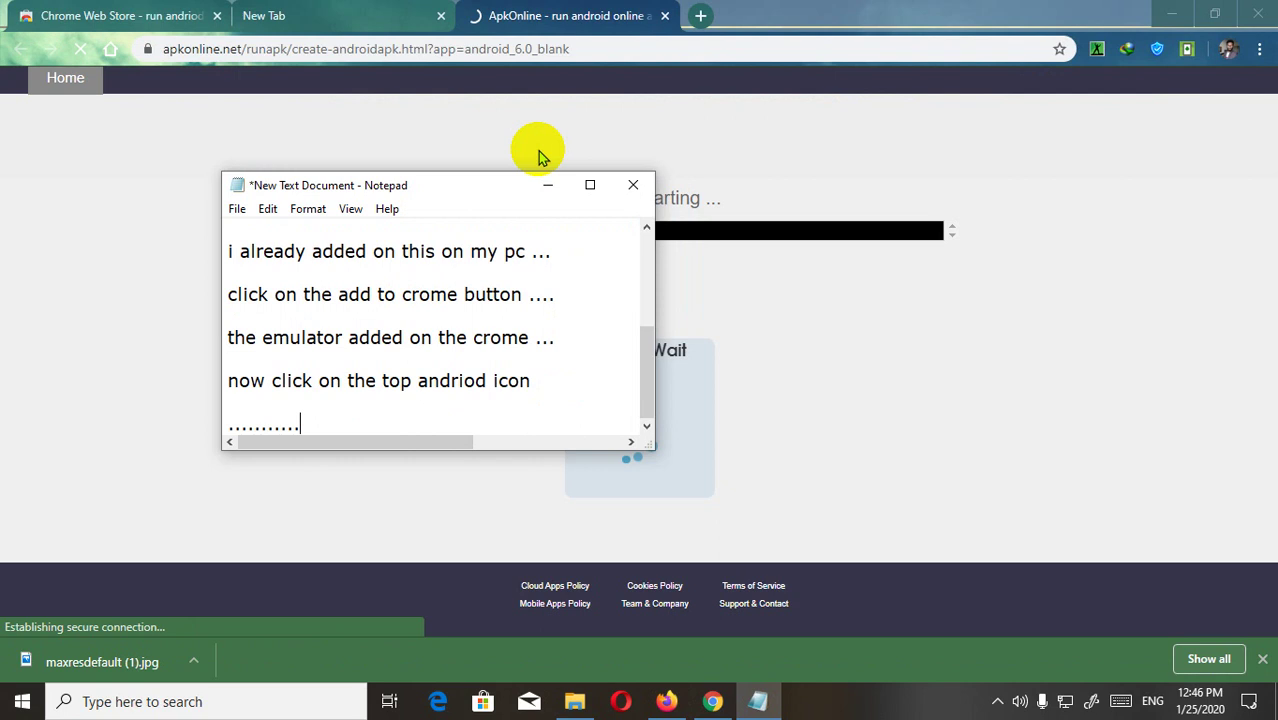
pyautogui.moveTo(458, 198); pyautogui.dragTo(1010, 336)
pyautogui.write('wait')
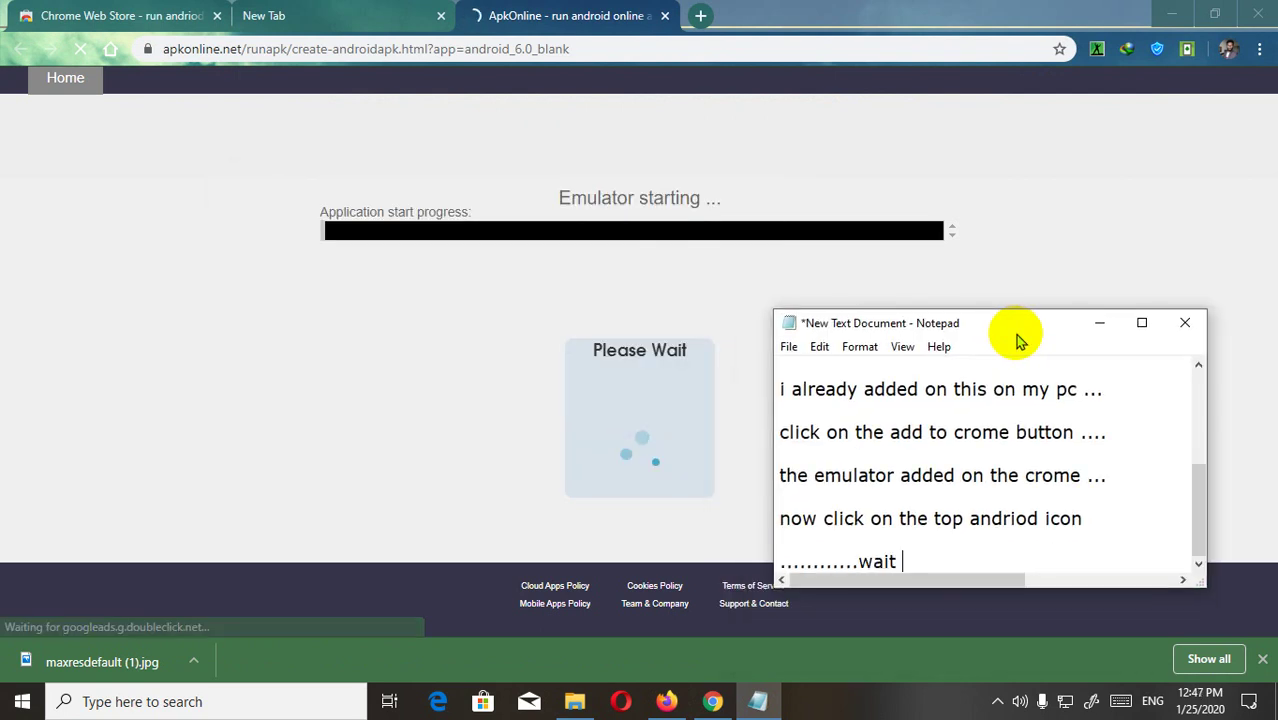
pyautogui.write(' few ')
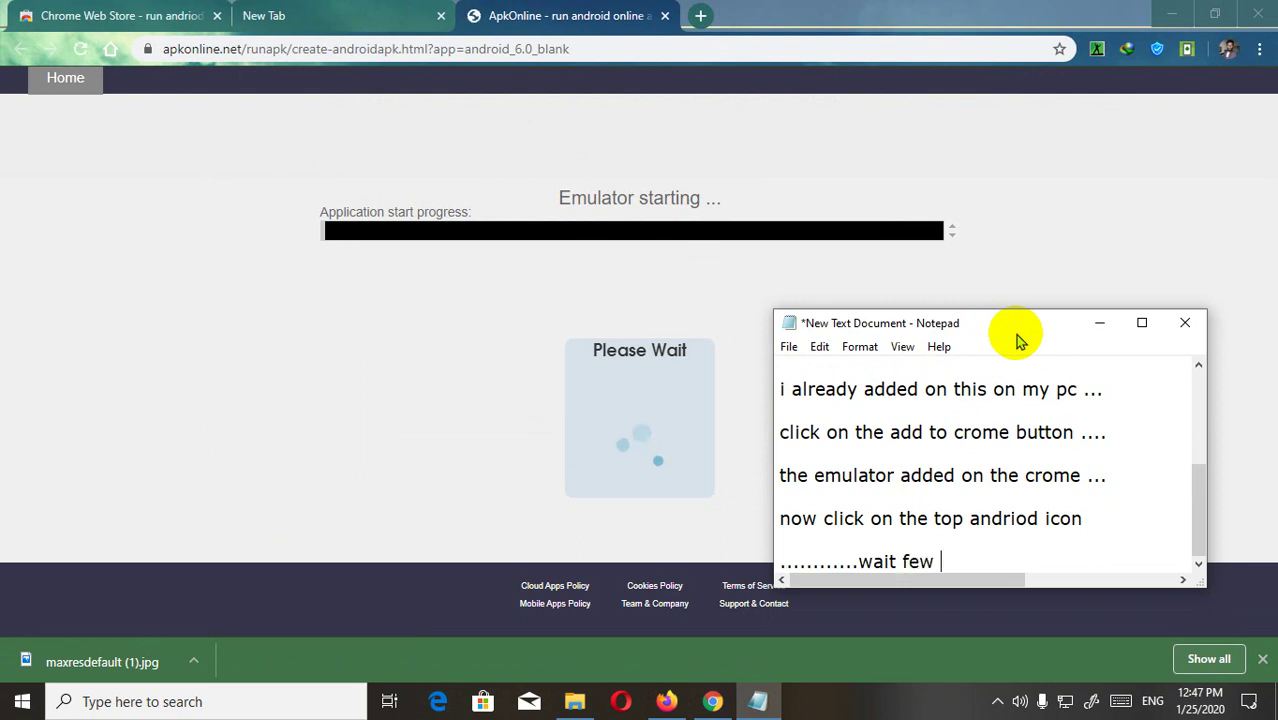
pyautogui.write('se')
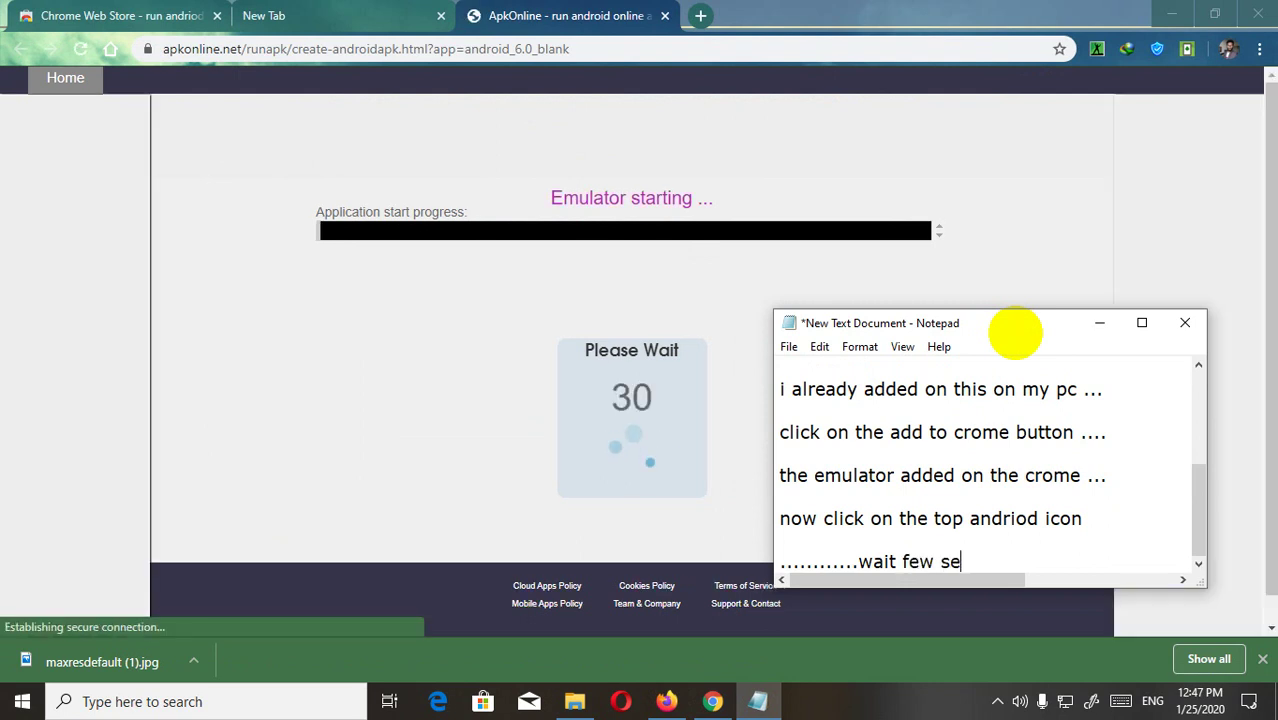
pyautogui.write('con')
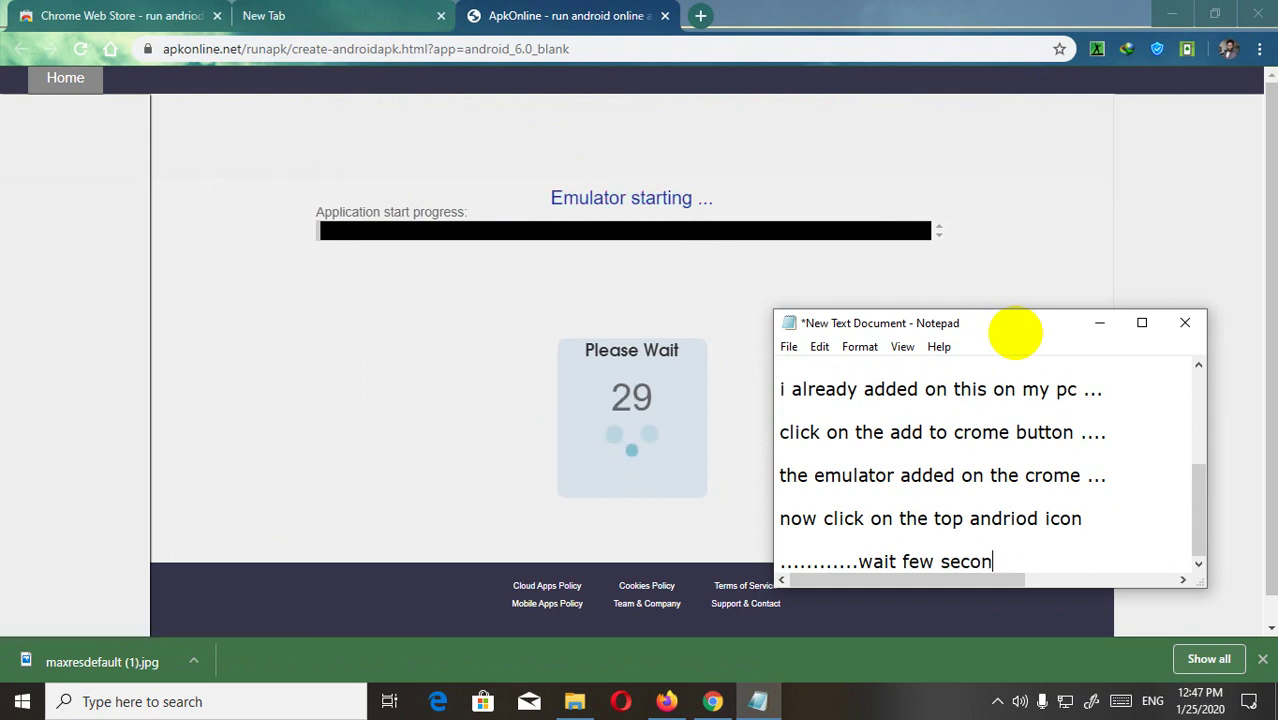
pyautogui.write('d .....')
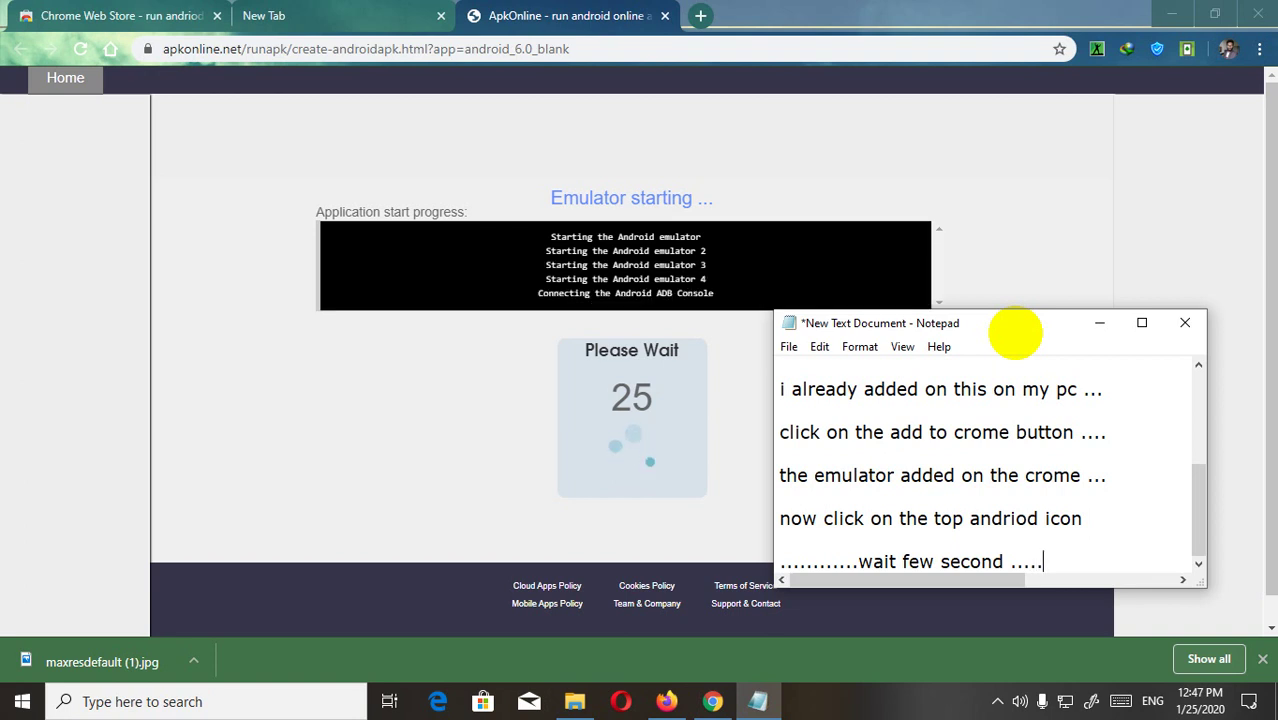
pyautogui.press('Return')
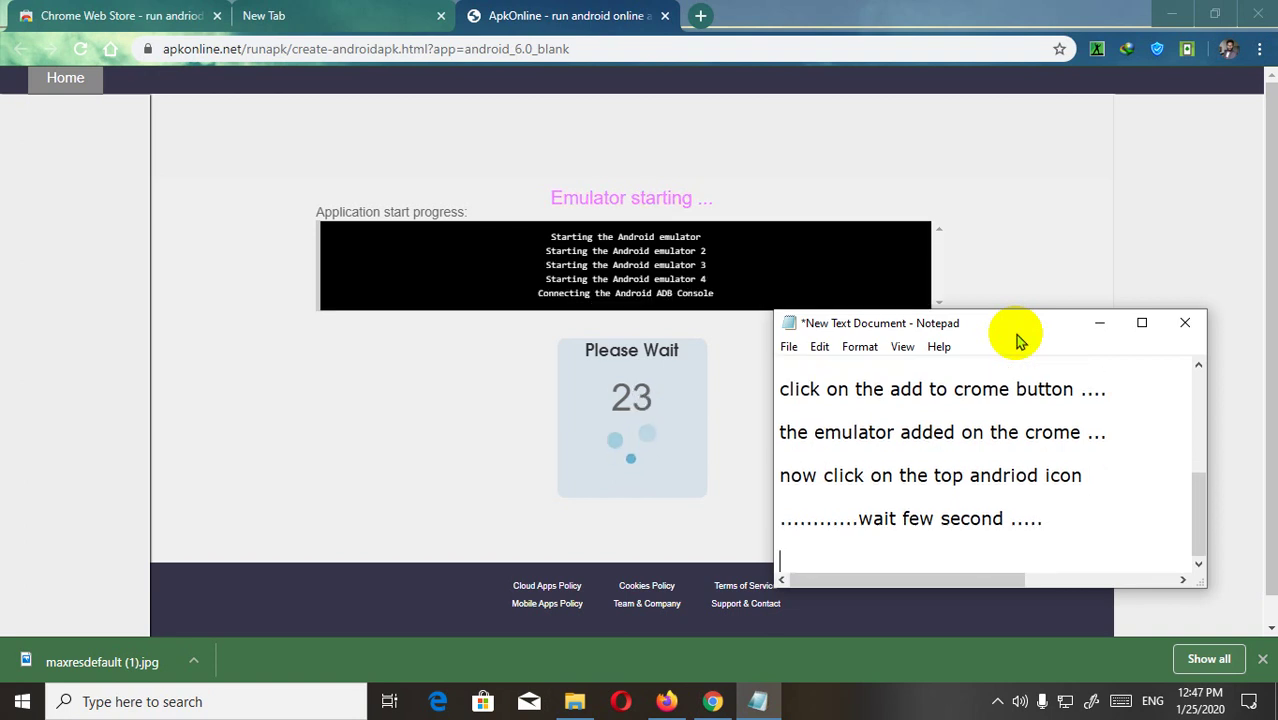
# - Add three lines of dots below the "wait few second" line in the Notepad text
pyautogui.write('..........')
pyautogui.press('Return')
pyautogui.write('........')
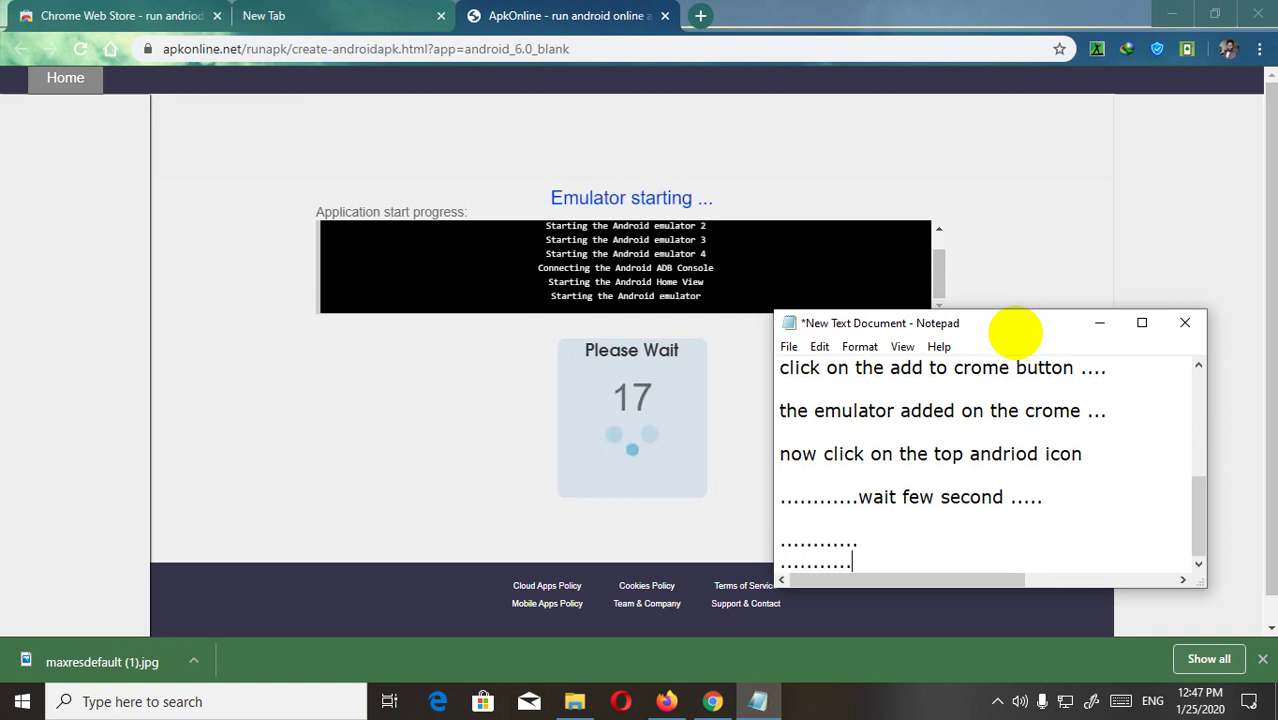
pyautogui.press('Return')
pyautogui.write('..........')
pyautogui.press('Return')
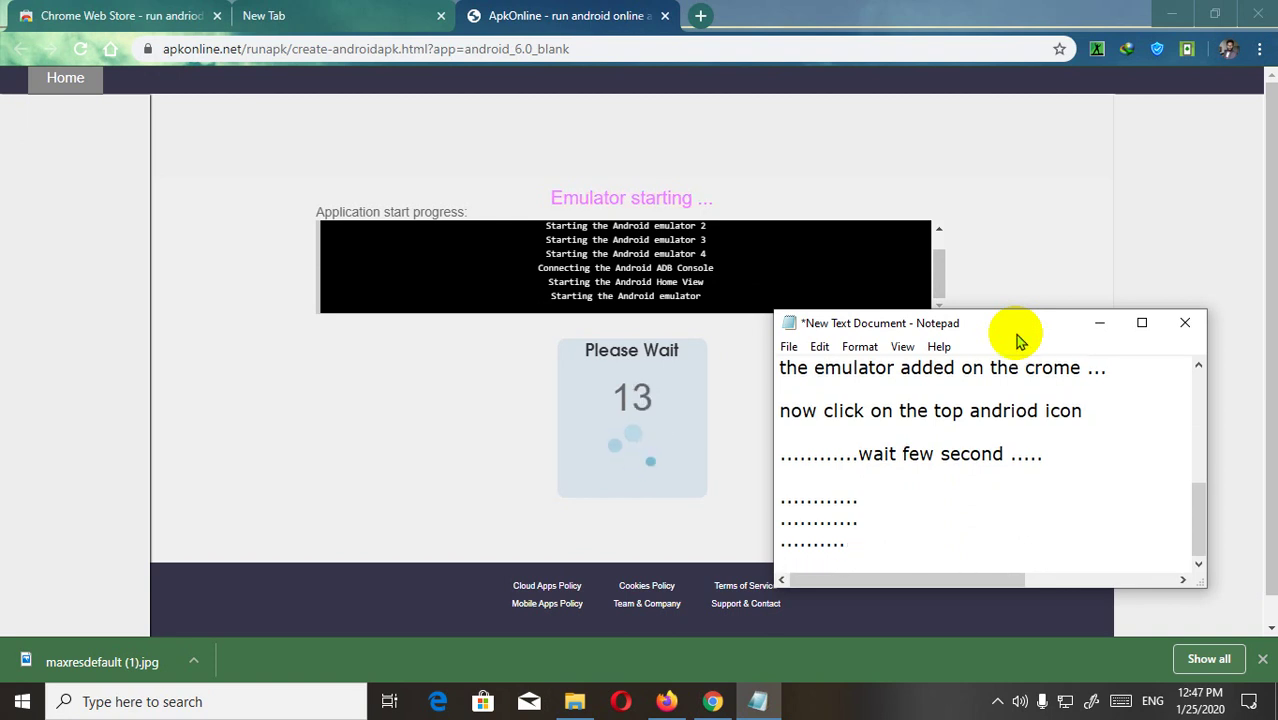
# - Move the Notepad window away from the emulator's connection message, and dismiss the apkonline.net notification request without allowing or blocking it
pyautogui.moveTo(1018, 340); pyautogui.dragTo(1088, 143)
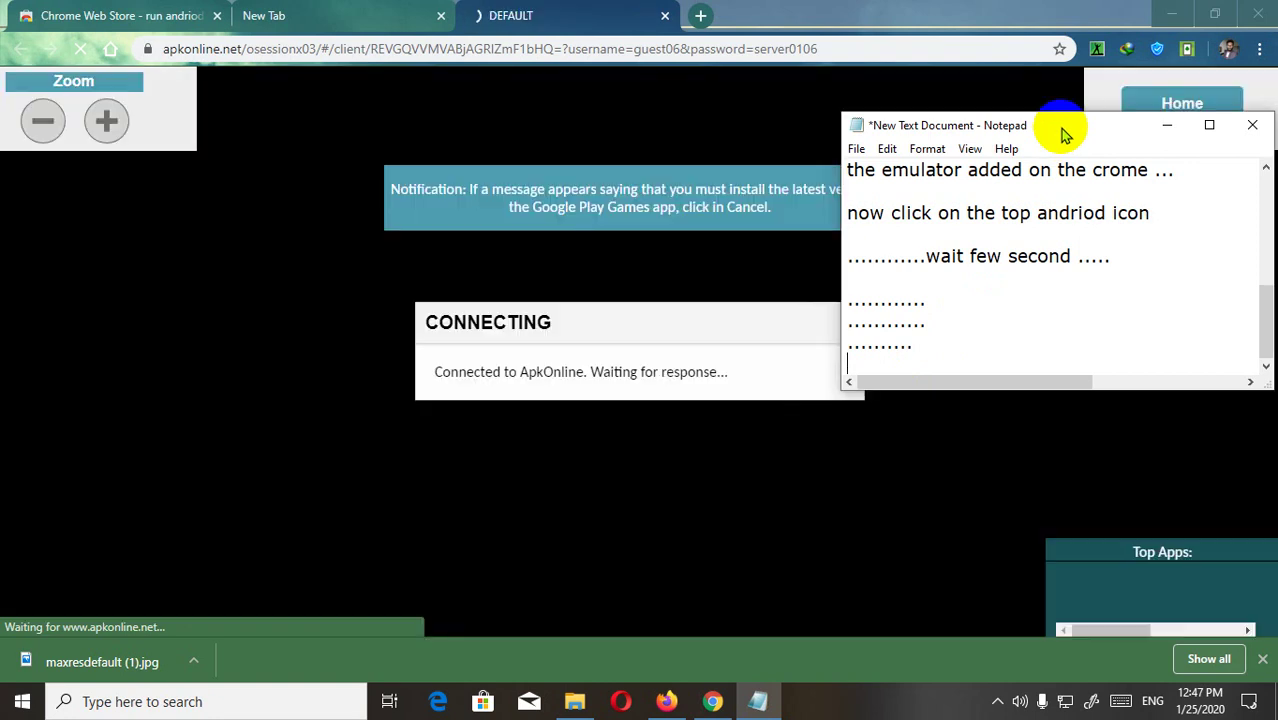
pyautogui.moveTo(1062, 128); pyautogui.dragTo(194, 206)
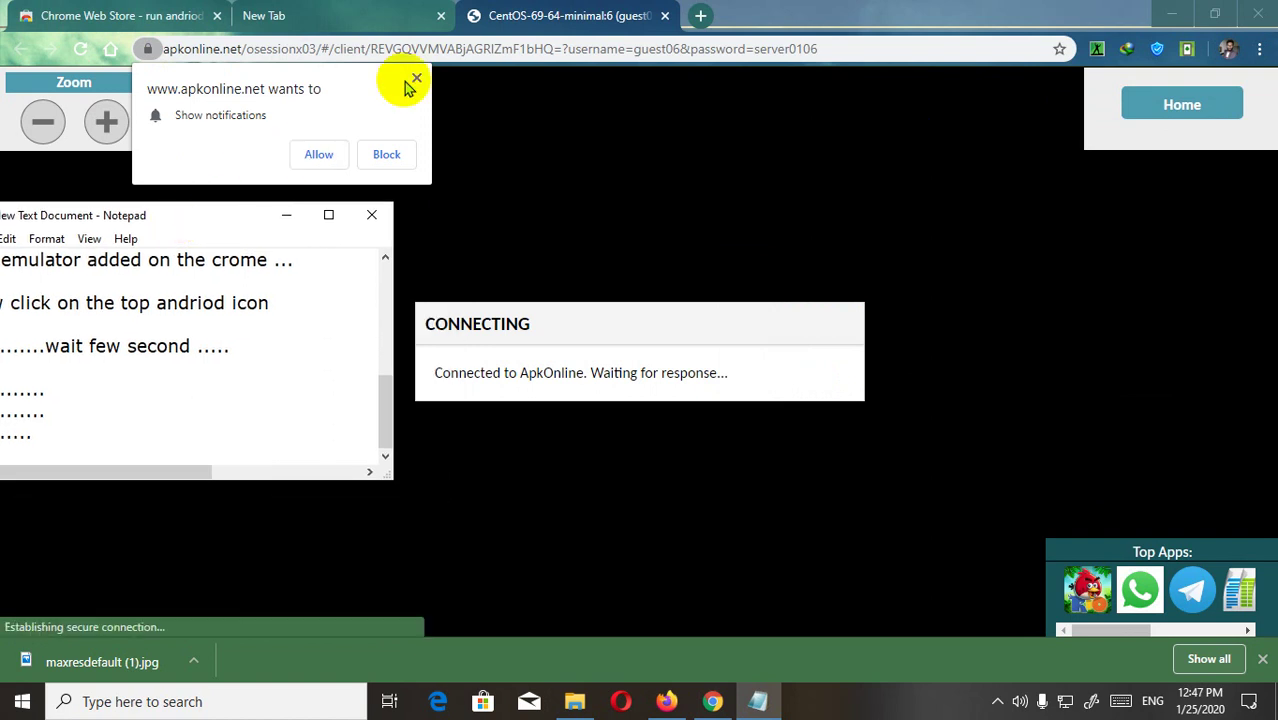
pyautogui.click(413, 97)
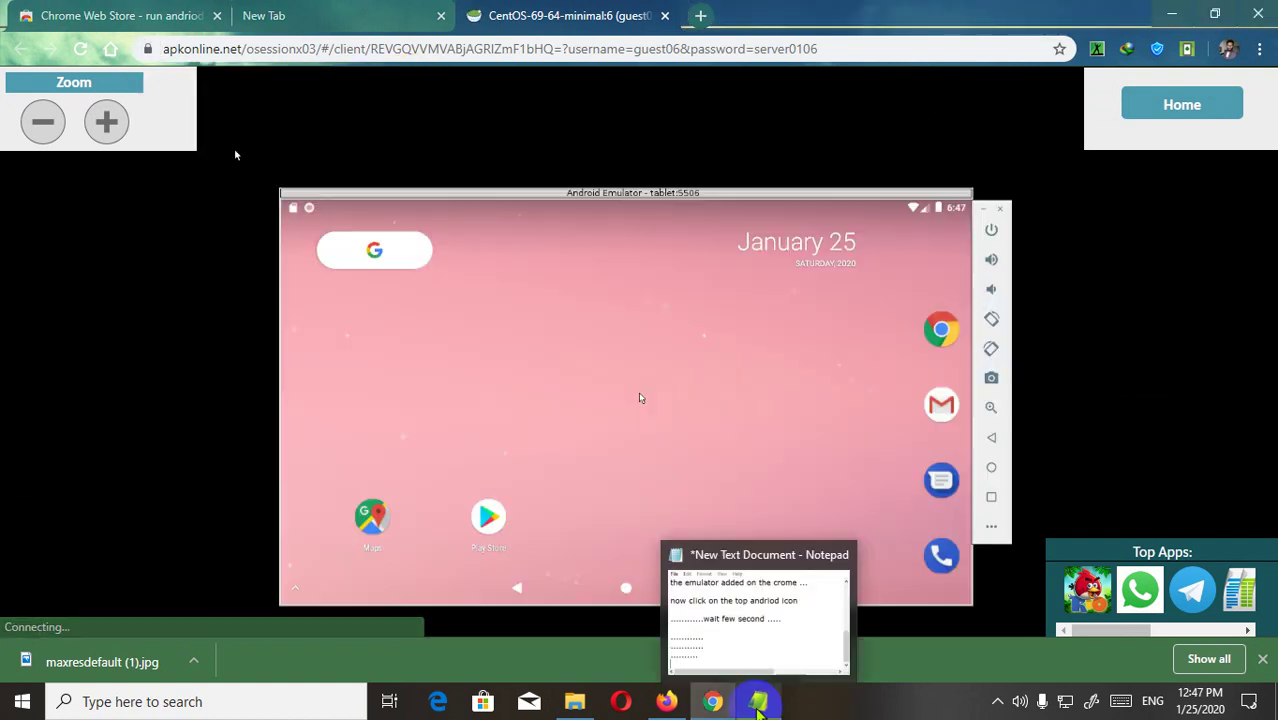
# - Bring Notepad back, move it over the emulator page's zoom controls, and add the line "u can see a tablet window has been open ..."
pyautogui.click(758, 703)
pyautogui.moveTo(171, 220); pyautogui.dragTo(260, 87)
pyautogui.press('Return')
pyautogui.write('u ')
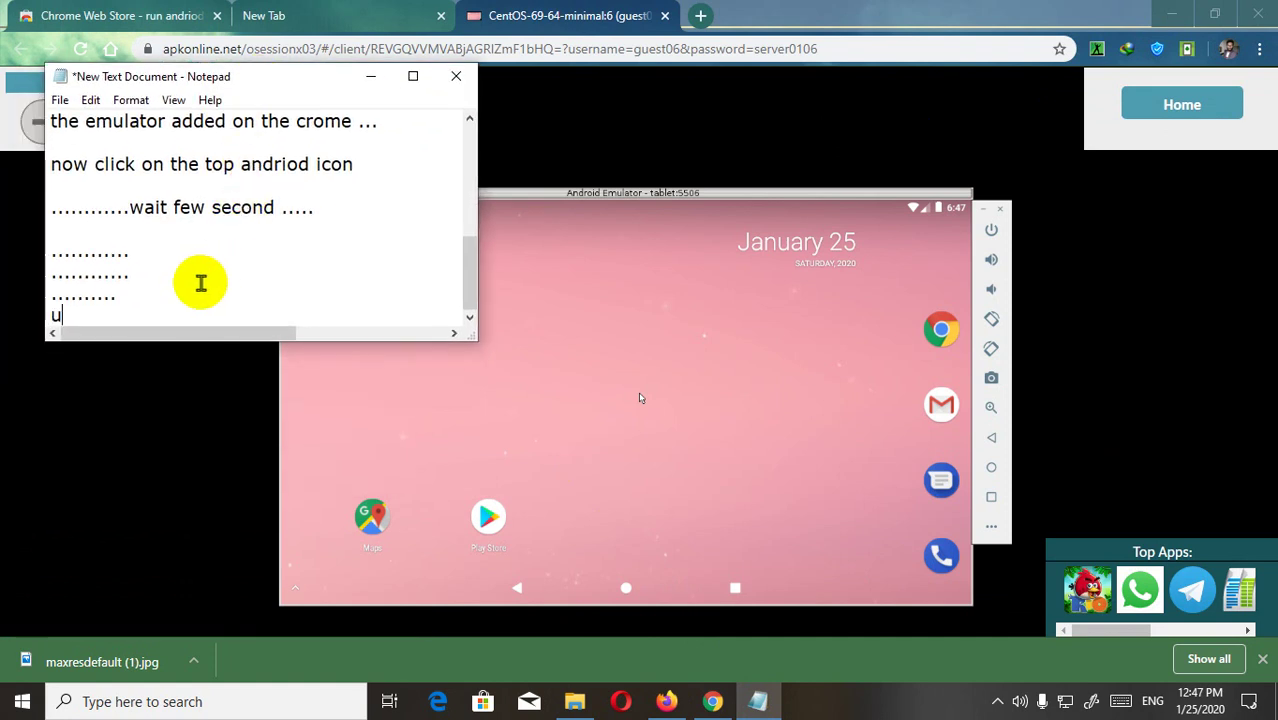
pyautogui.write('can see ')
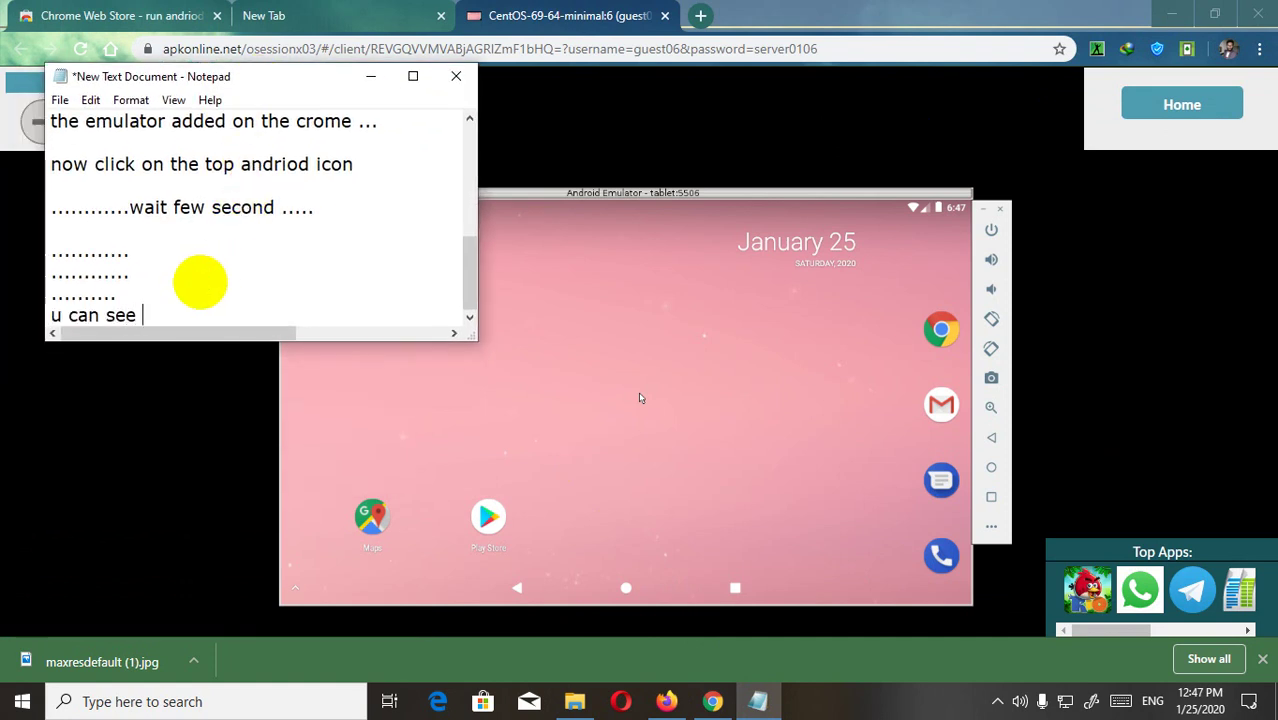
pyautogui.write('a an')
pyautogui.press('BackSpace')
pyautogui.press('BackSpace')
pyautogui.press('BackSpace')
pyautogui.press('BackSpace')
pyautogui.write('tablet windo')
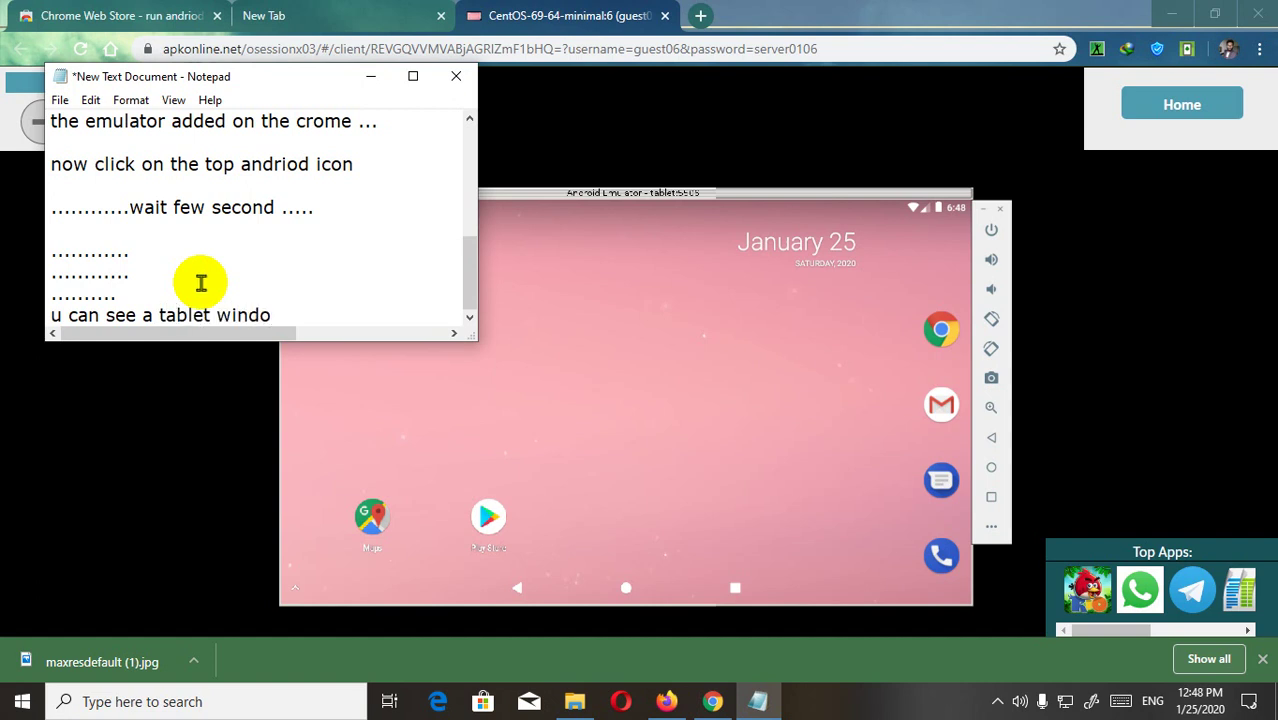
pyautogui.write('w has been open ...')
pyautogui.press('Return')
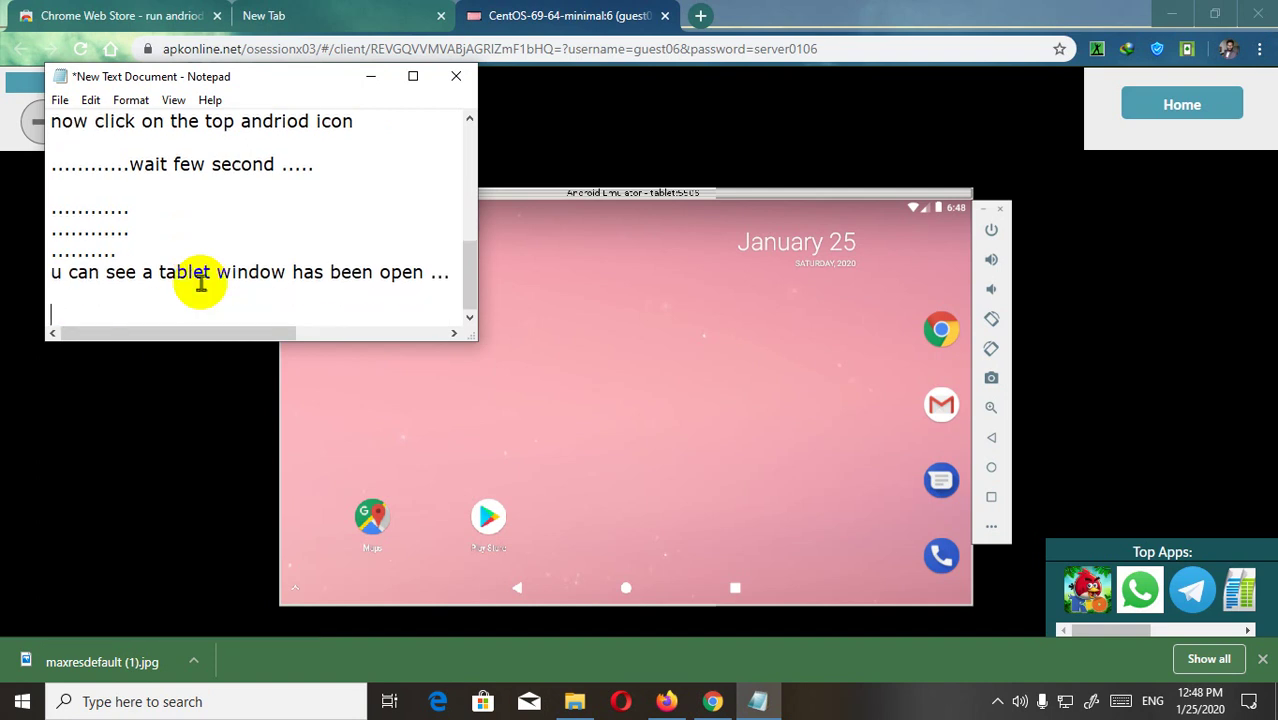
# - Add the line "u can change tablet mode to phone mode ..." below the tablet window note in Notepad
pyautogui.press('Return')
pyautogui.write('u can change ')
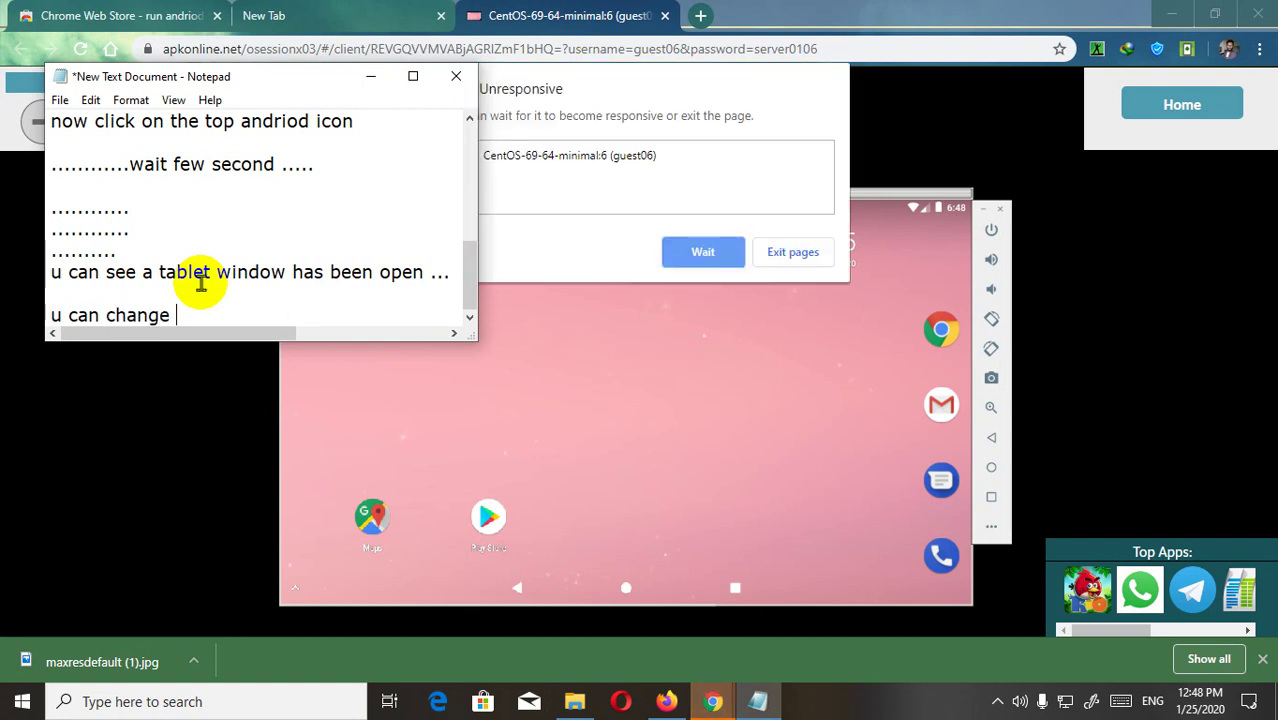
pyautogui.write('tablet')
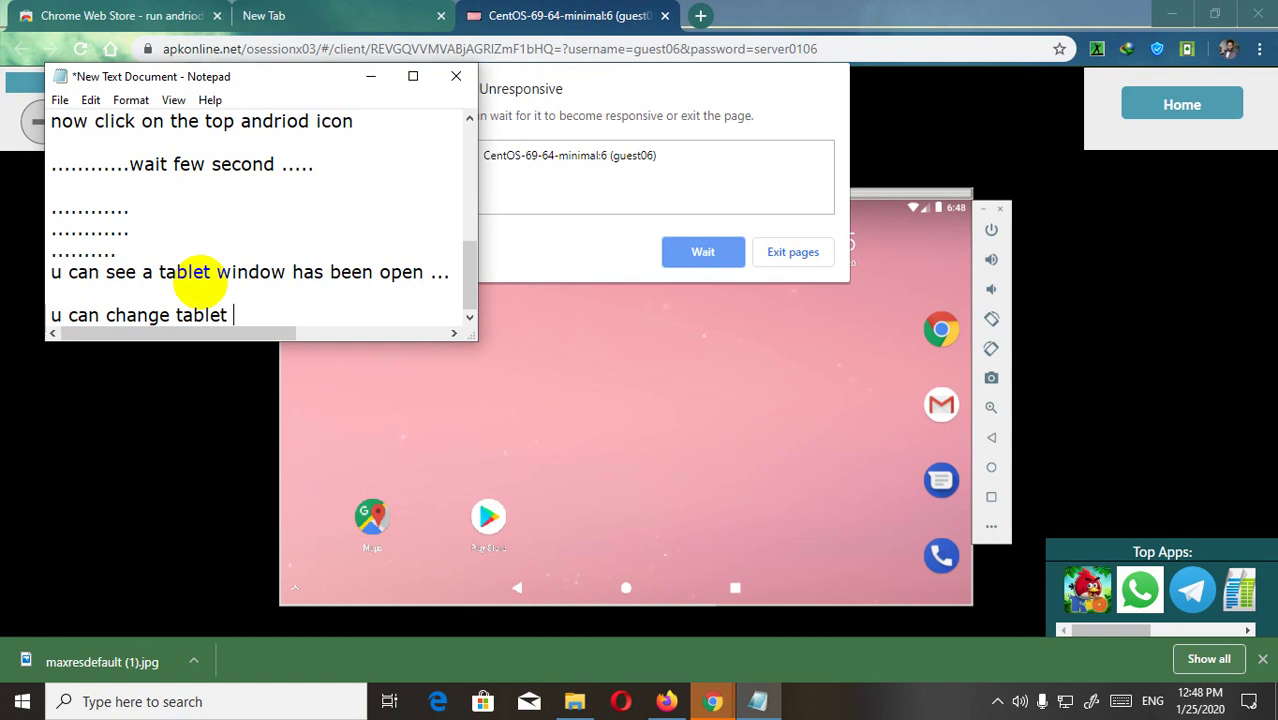
pyautogui.write(' mode ')
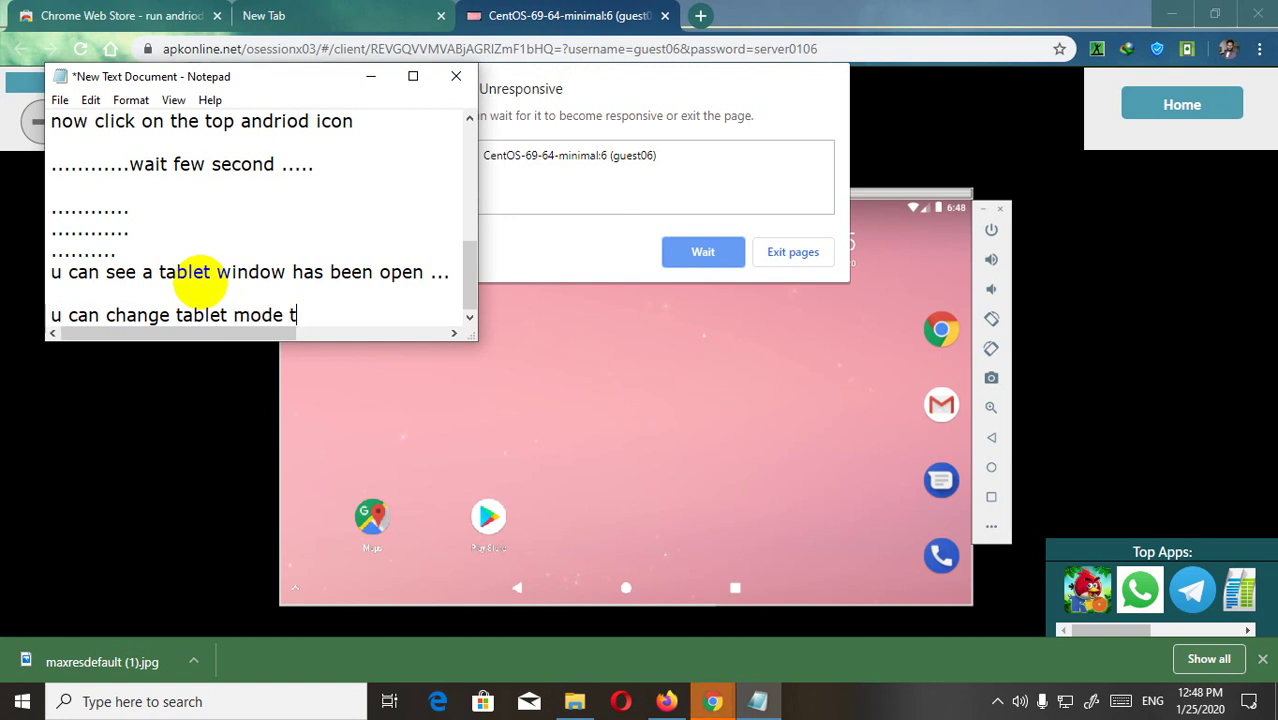
pyautogui.write('to ')
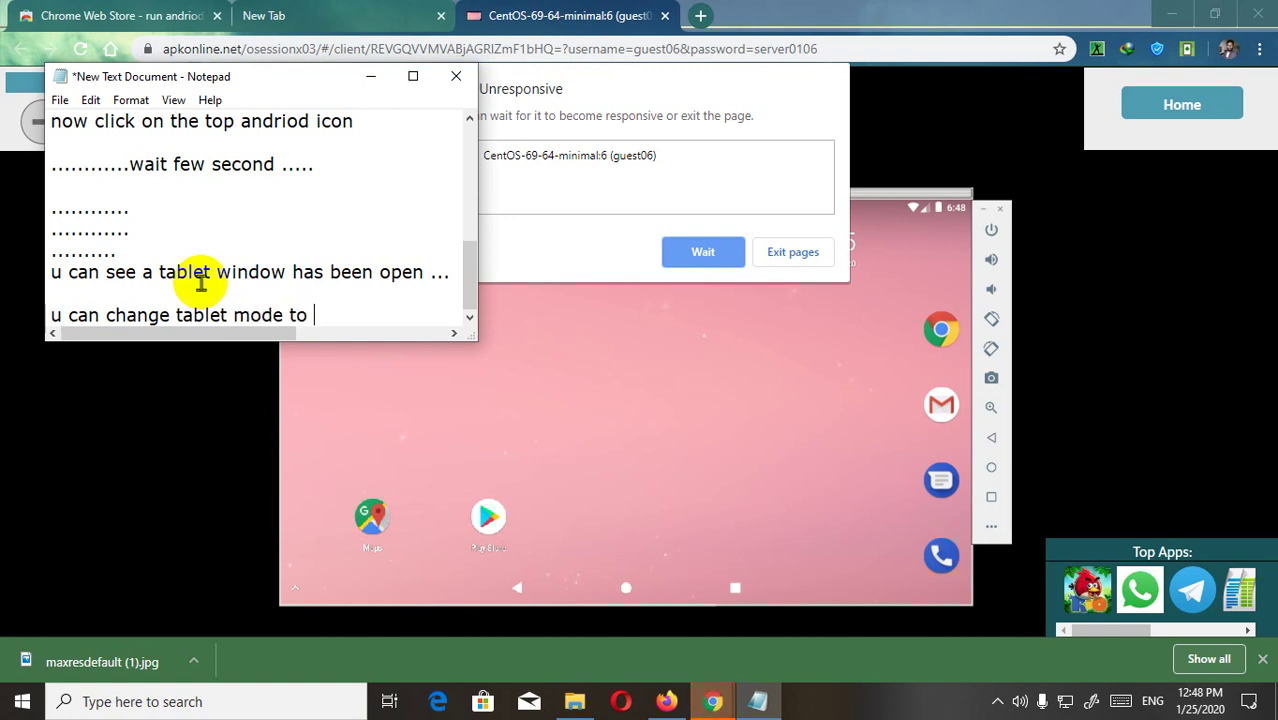
pyautogui.write('phone ')
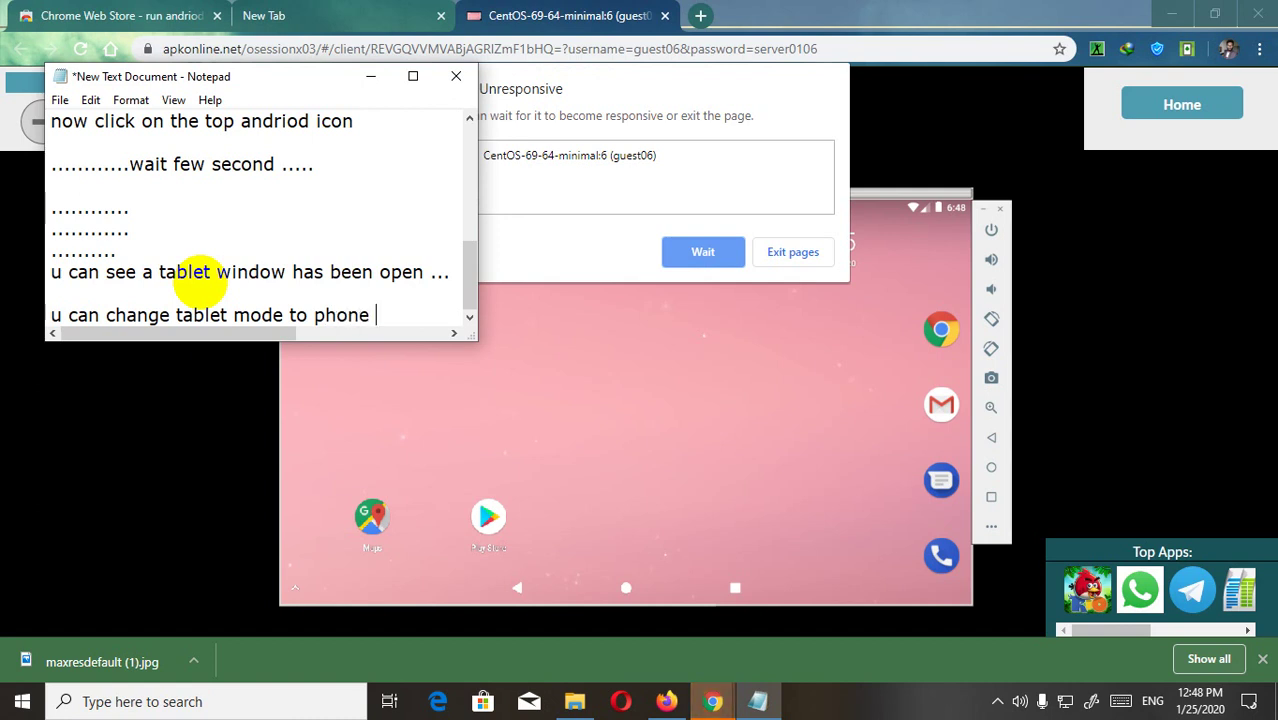
pyautogui.write('mode ...f')
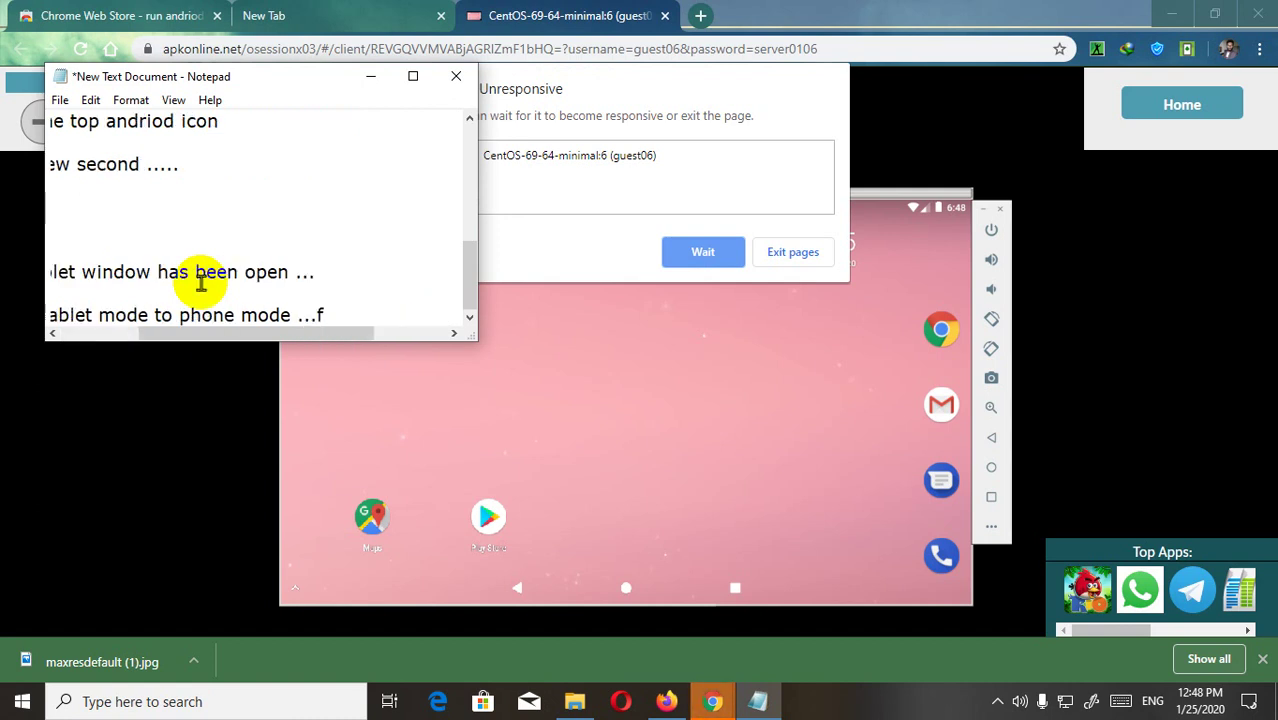
pyautogui.write('loo')
pyautogui.press('BackSpace')
pyautogui.press('BackSpace')
pyautogui.press('BackSpace')
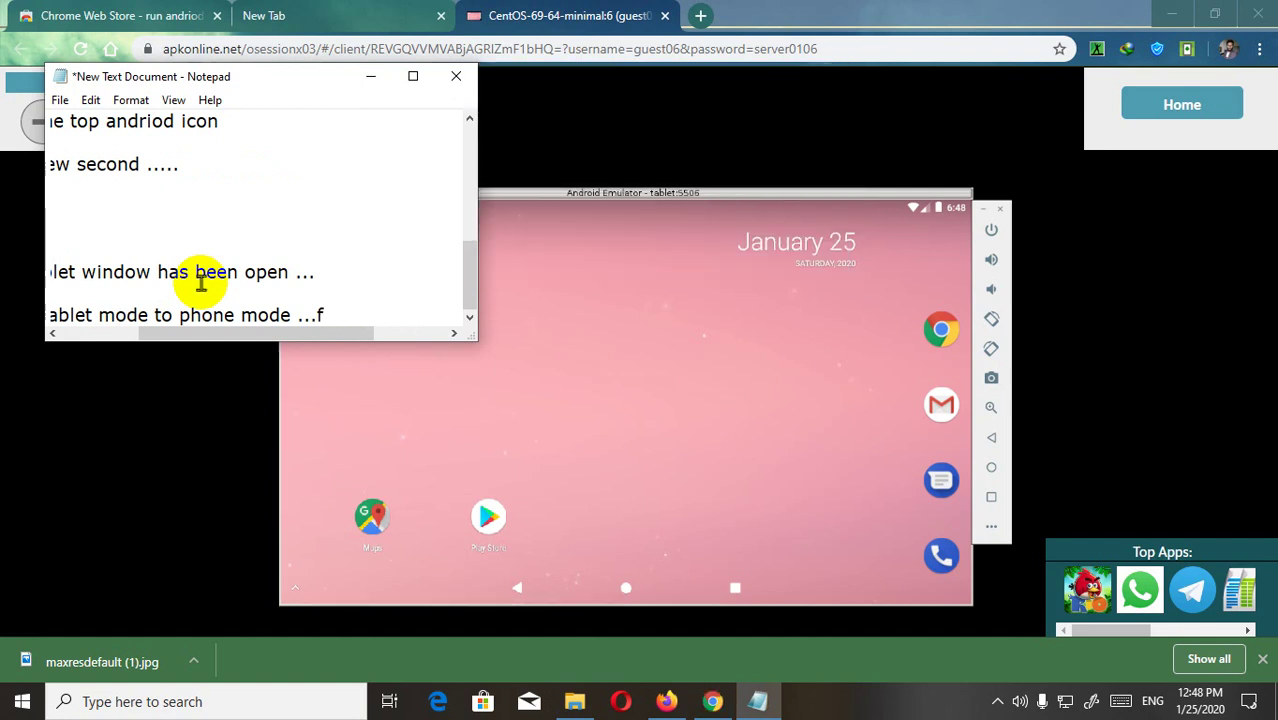
pyautogui.write('ollow')
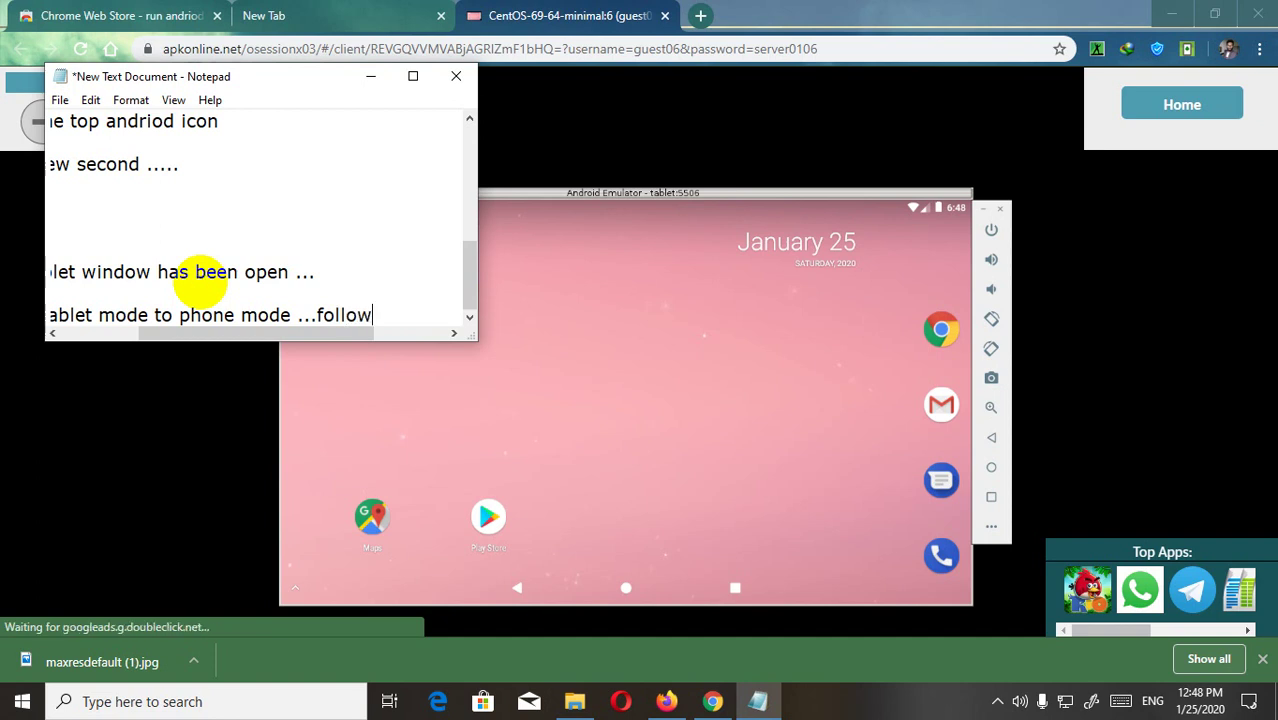
pyautogui.write(' the')
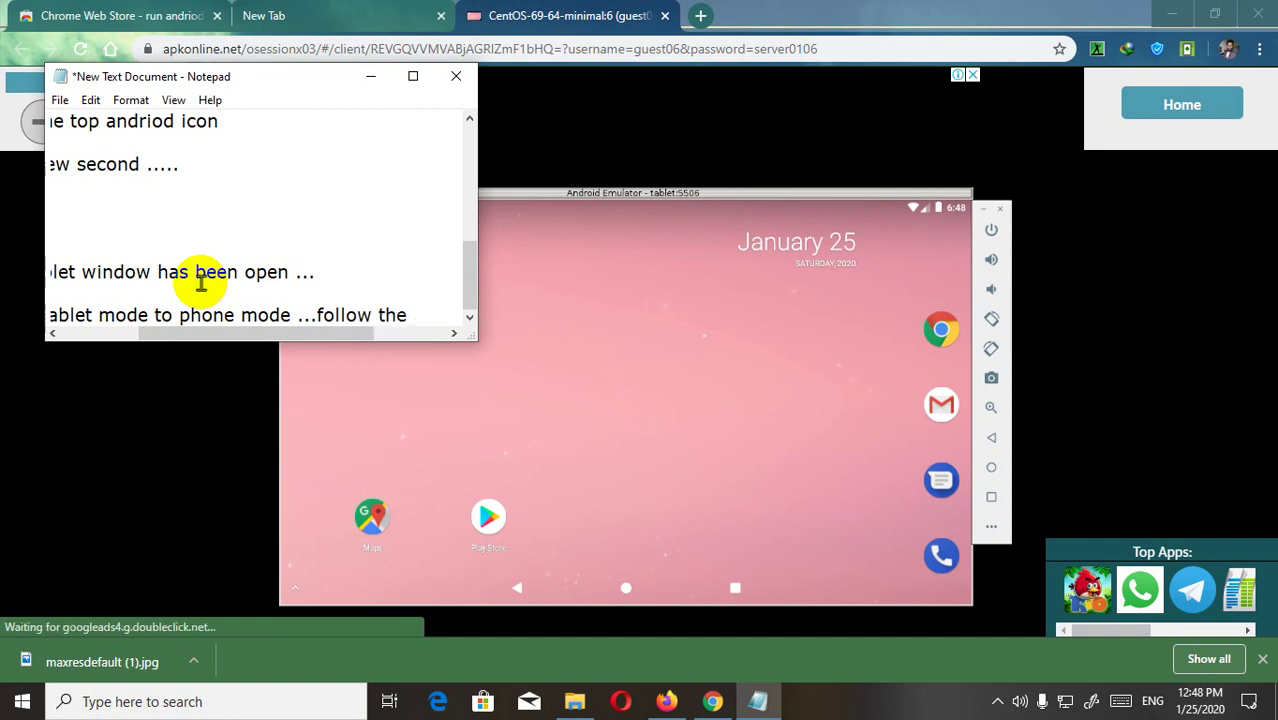
pyautogui.press('BackSpace')
pyautogui.press('BackSpace')
pyautogui.press('BackSpace')
pyautogui.press('BackSpace')
pyautogui.press('BackSpace')
pyautogui.press('BackSpace')
pyautogui.press('BackSpace')
pyautogui.press('BackSpace')
pyautogui.press('BackSpace')
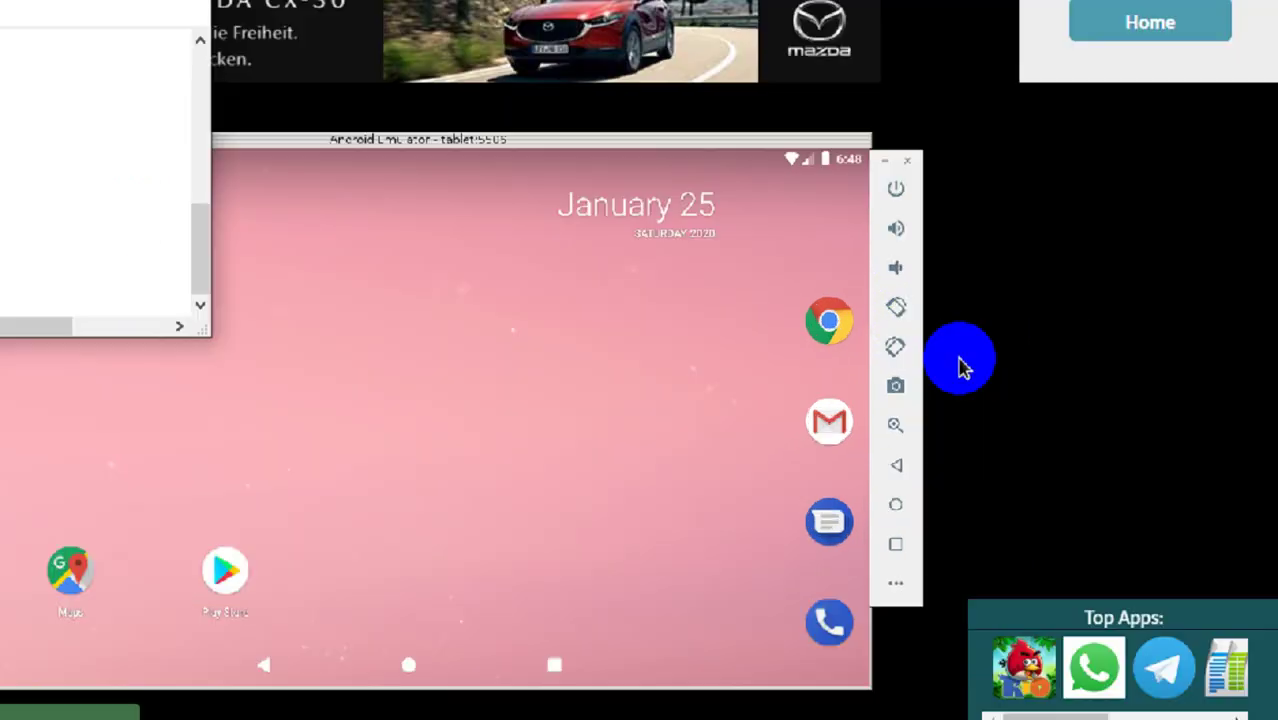
# - Rotate the emulated tablet to portrait, and complete the phone mode line in Notepad with "click the routate button"
pyautogui.click(895, 307)
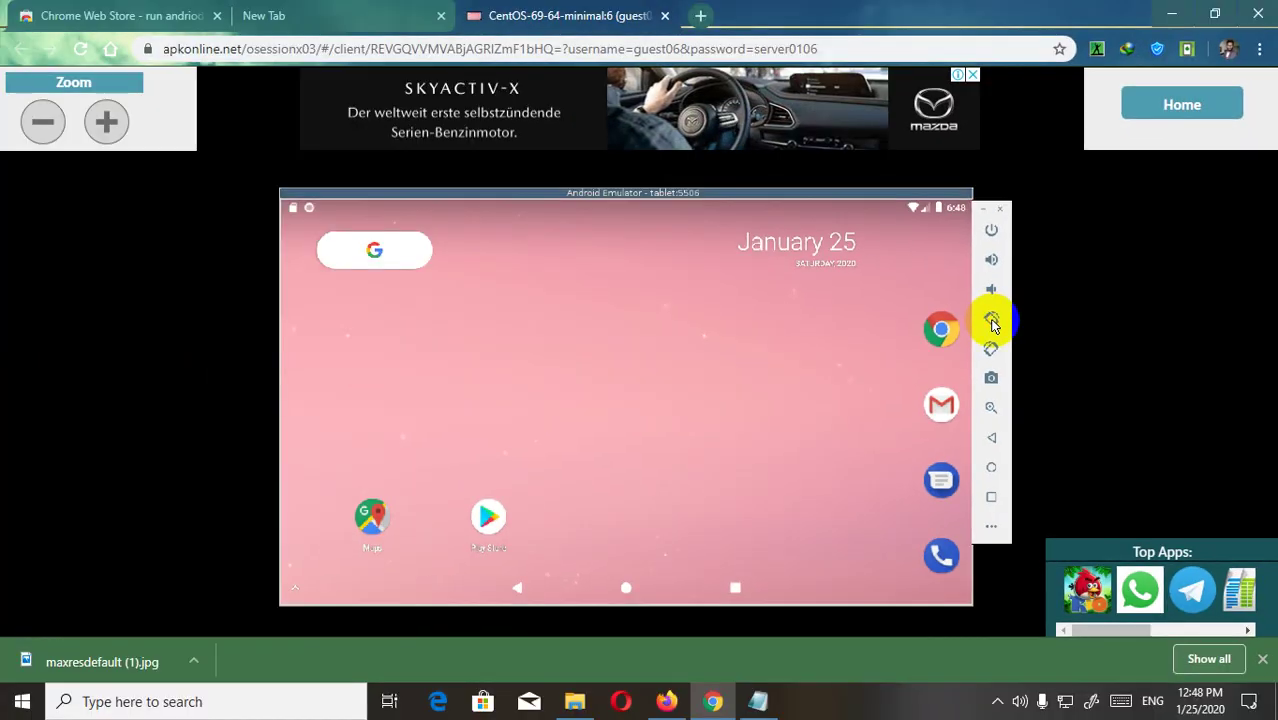
pyautogui.click(760, 705)
pyautogui.write('click the ro')
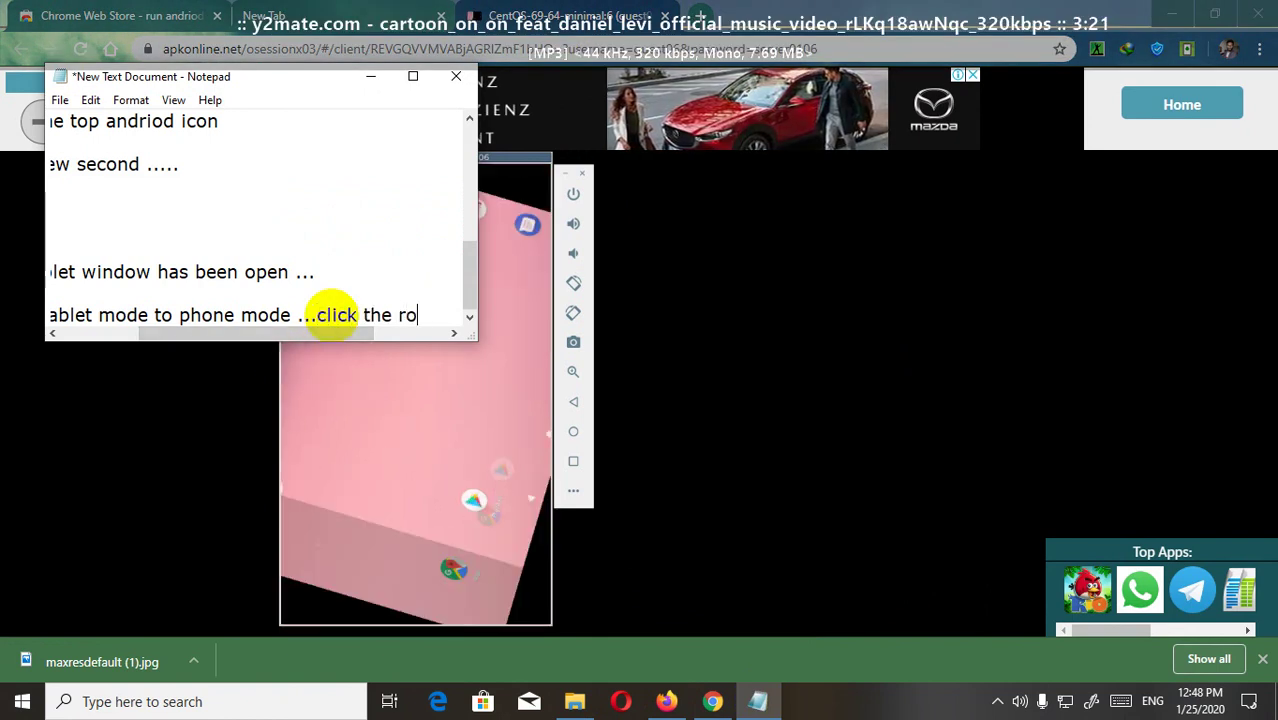
pyautogui.write('utate ')
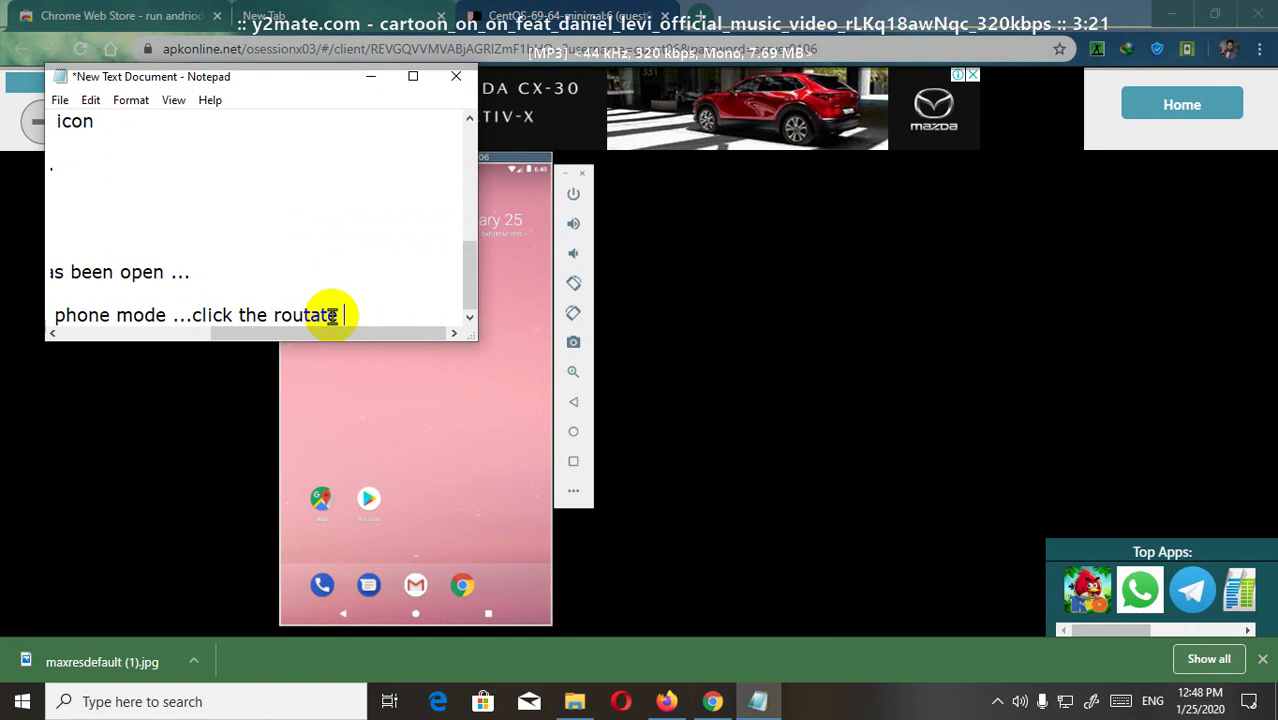
pyautogui.write('butto')
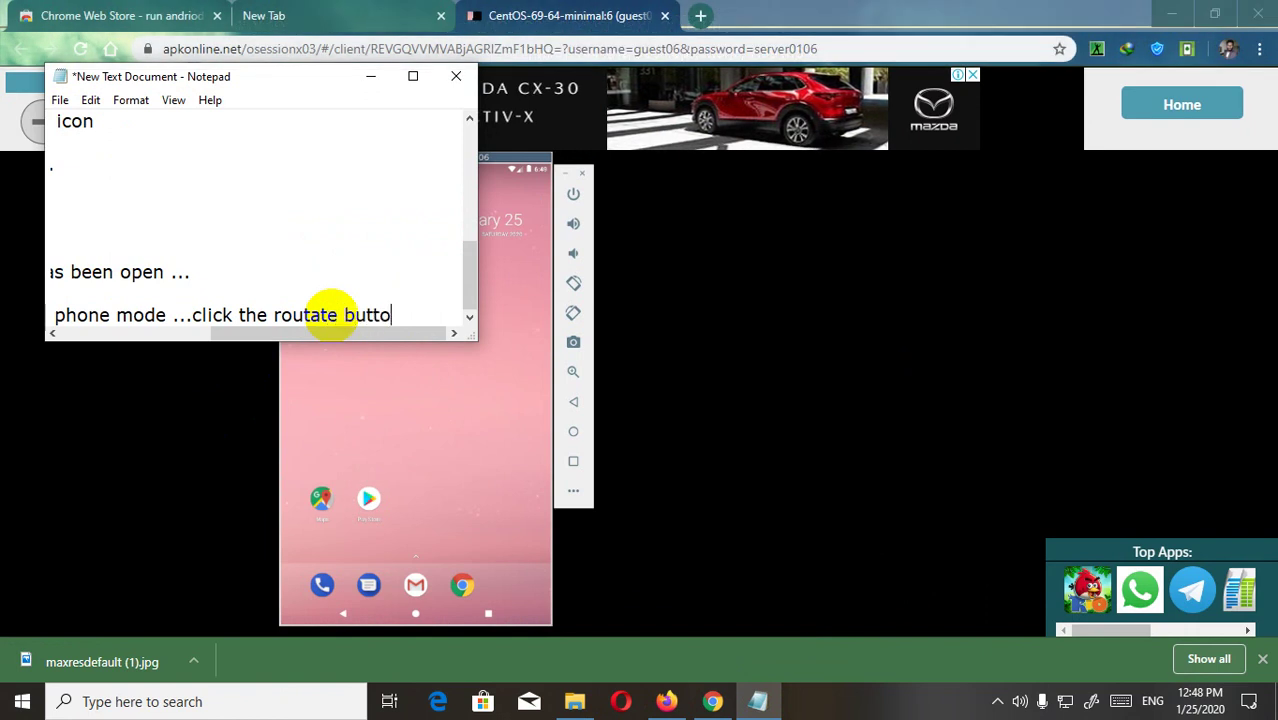
pyautogui.write('n')
pyautogui.press('Return')
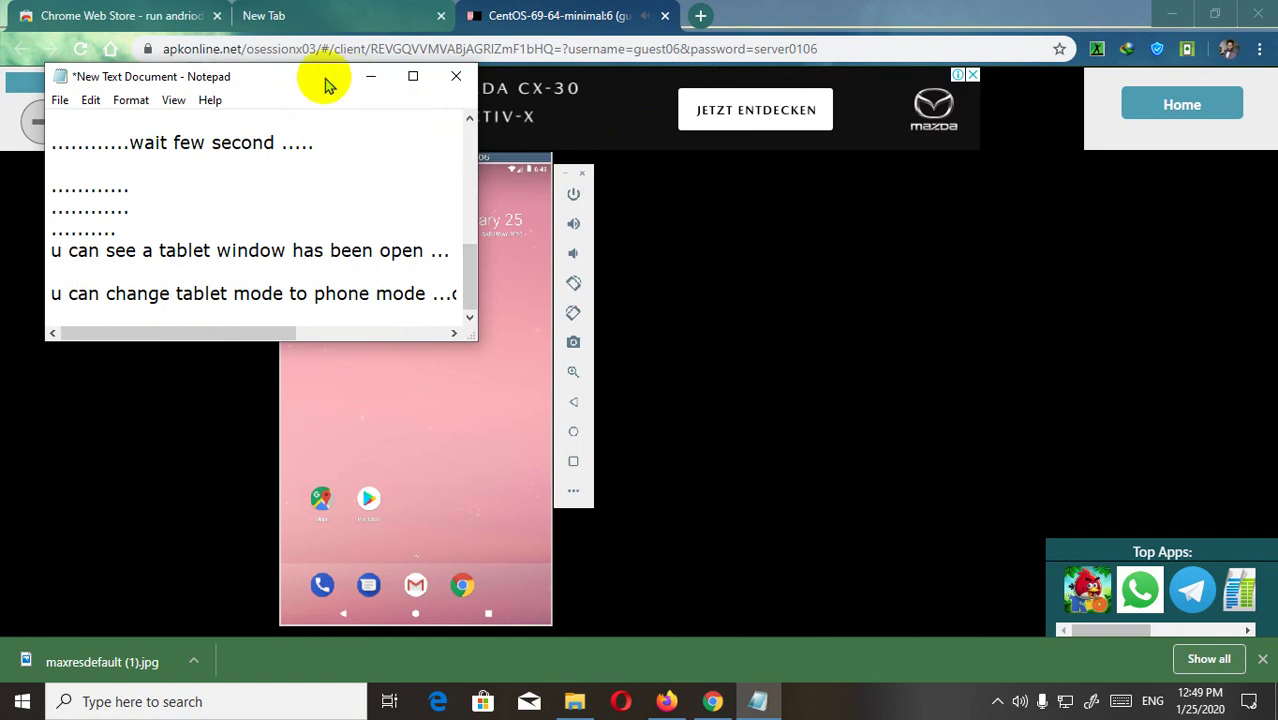
# - Move the Notepad window clear of the emulator, and open the full app list on the emulated device
pyautogui.moveTo(326, 80); pyautogui.dragTo(1110, 157)
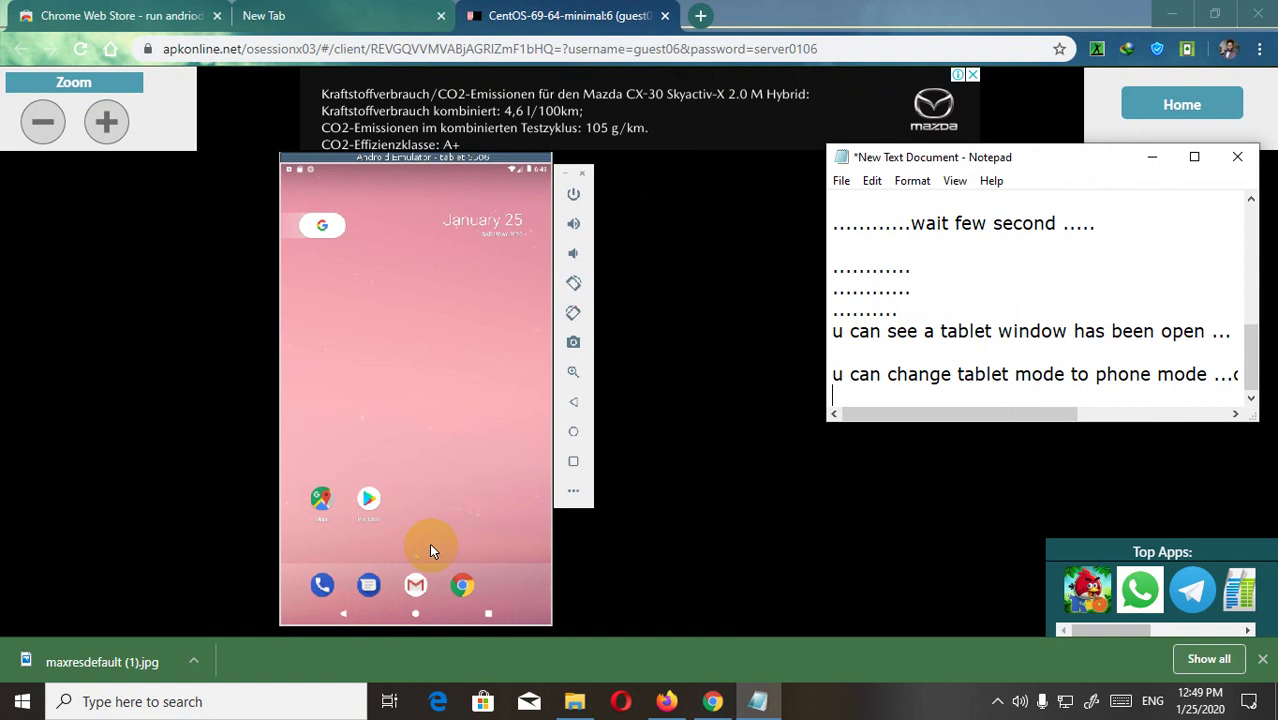
pyautogui.click(448, 365)
pyautogui.click(759, 703)
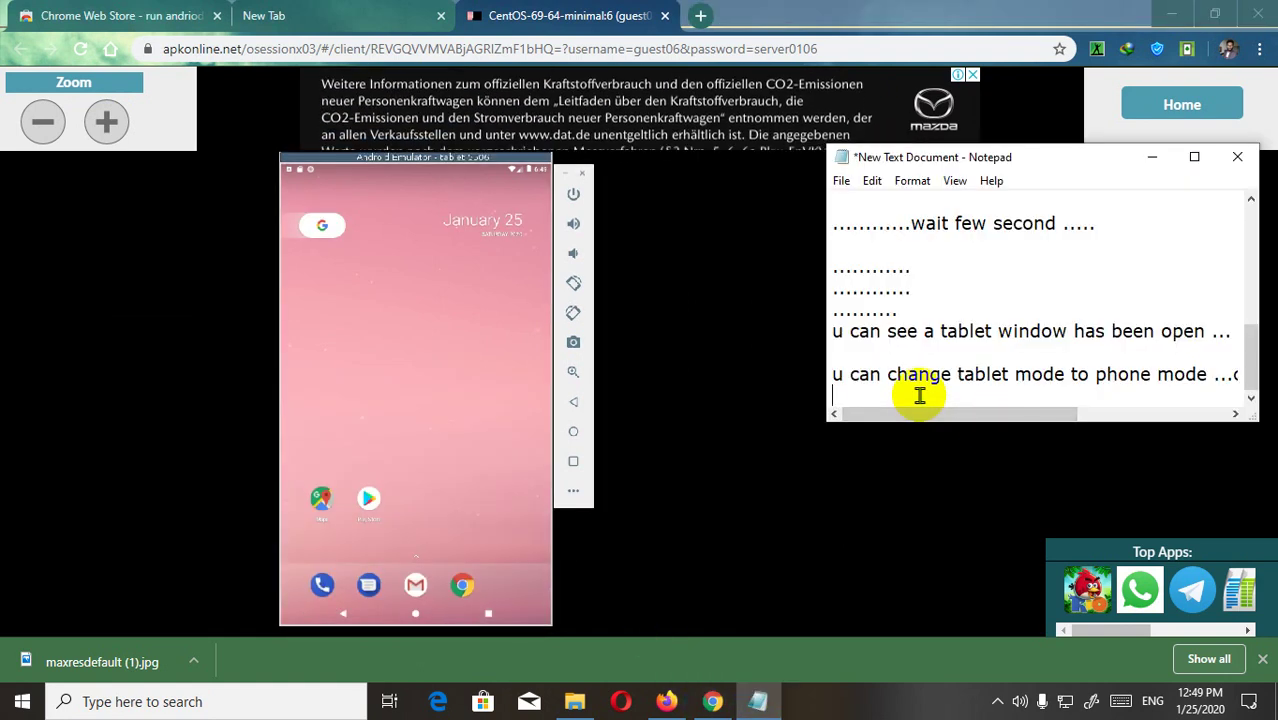
pyautogui.click(419, 568)
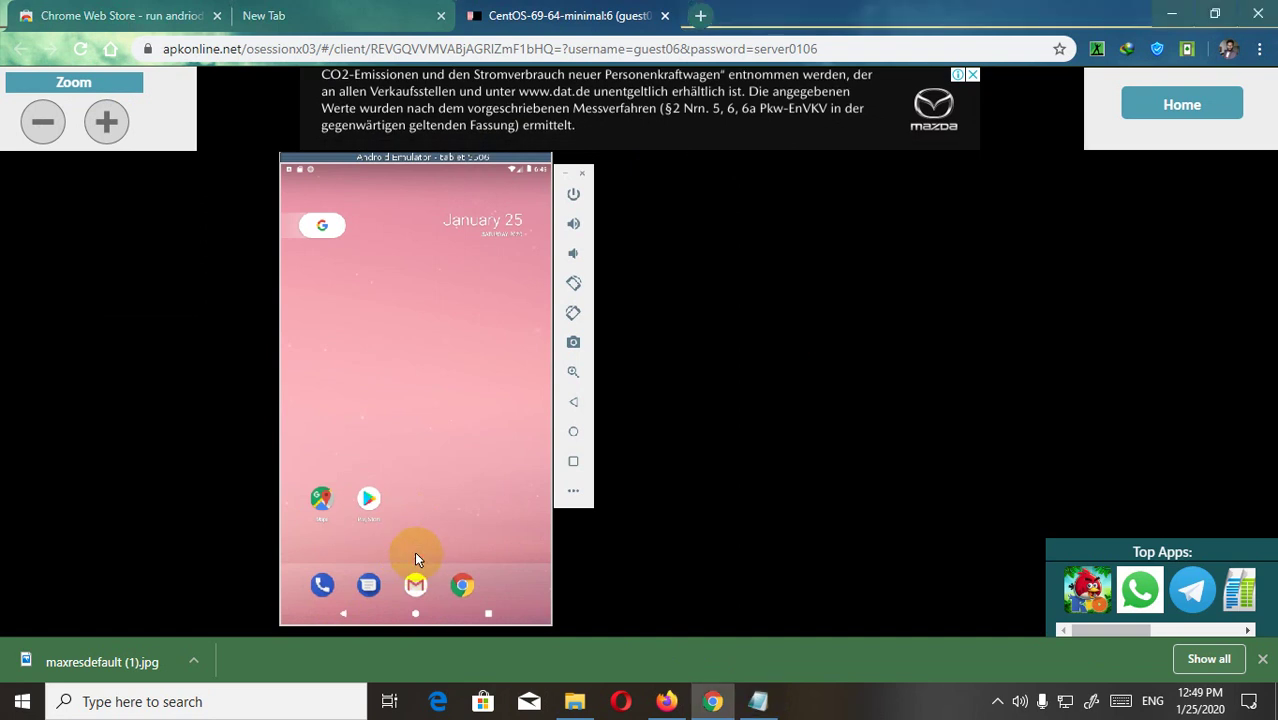
pyautogui.moveTo(476, 562); pyautogui.dragTo(416, 550)
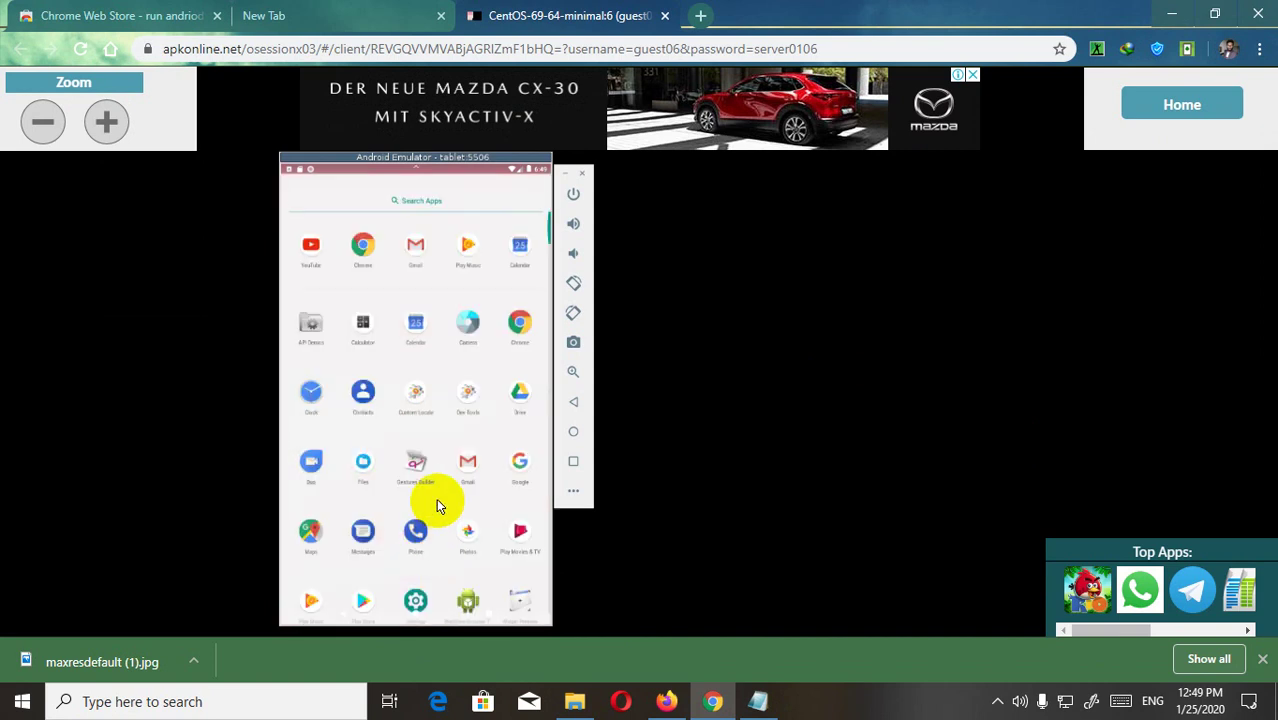
# - Switch to Notepad and add the line "u can now install andriod apps on this and play games whathever u want ..."
pyautogui.click(758, 700)
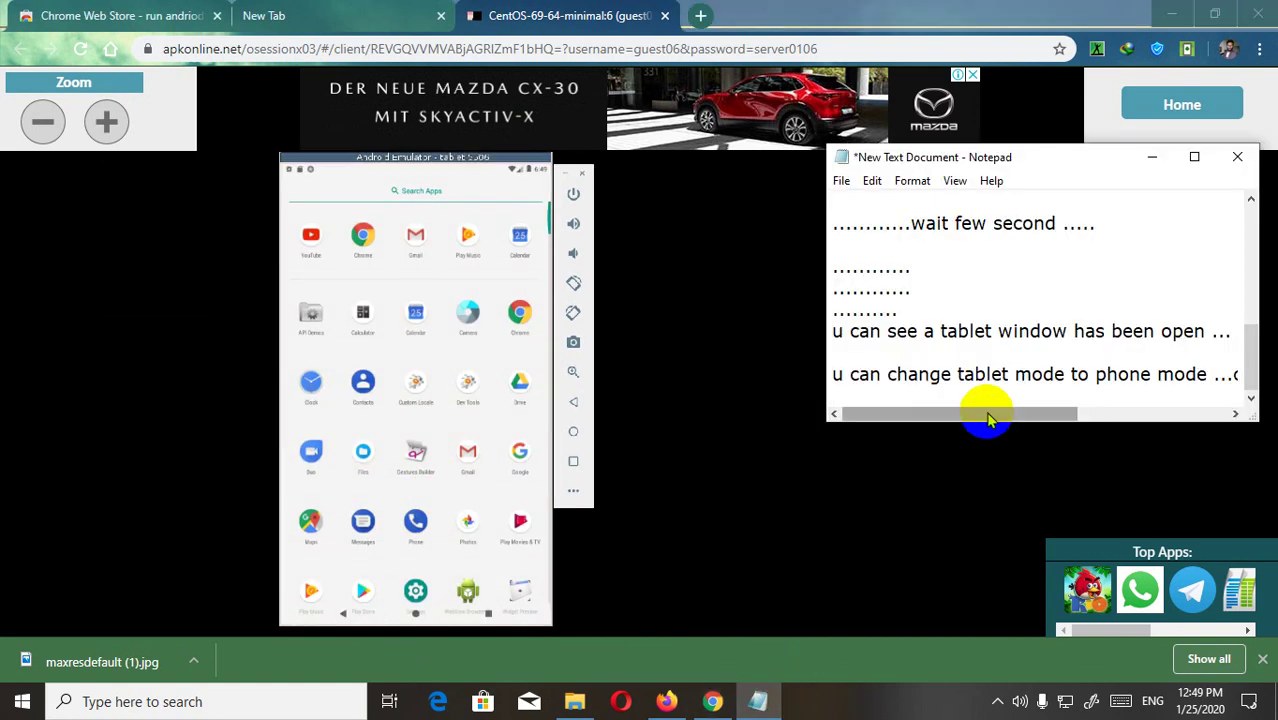
pyautogui.press('Return')
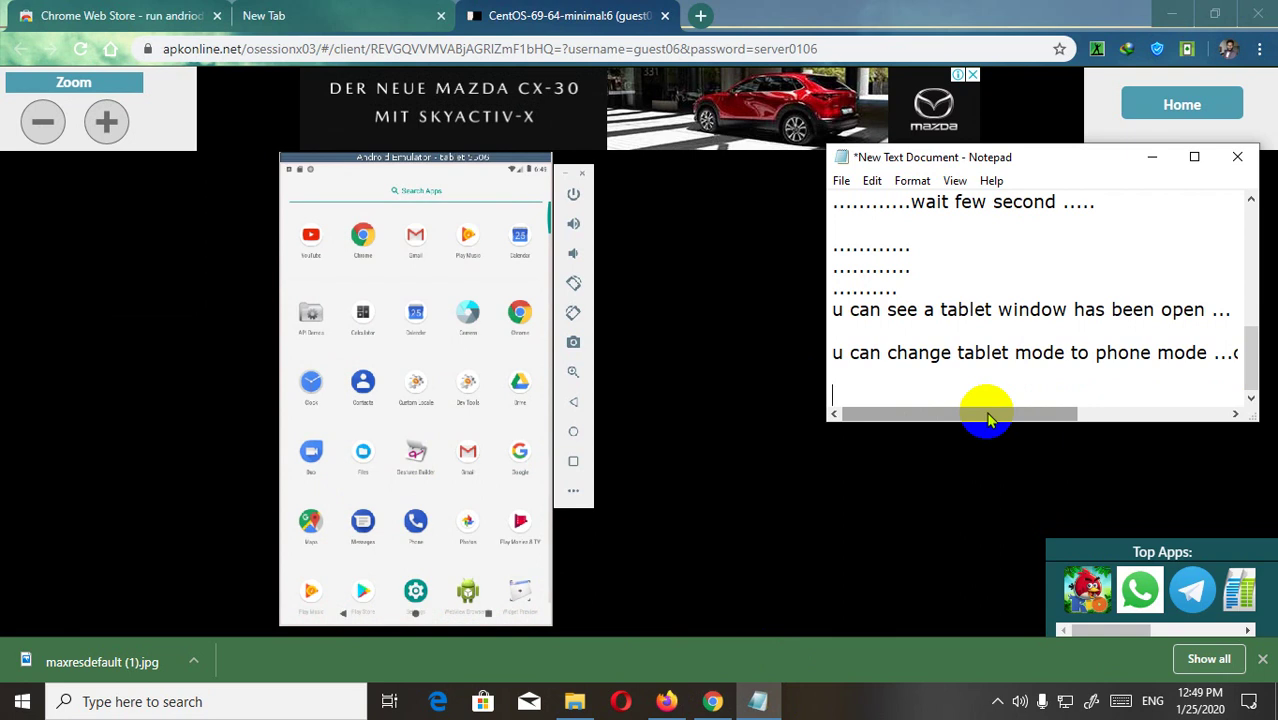
pyautogui.write('u can now')
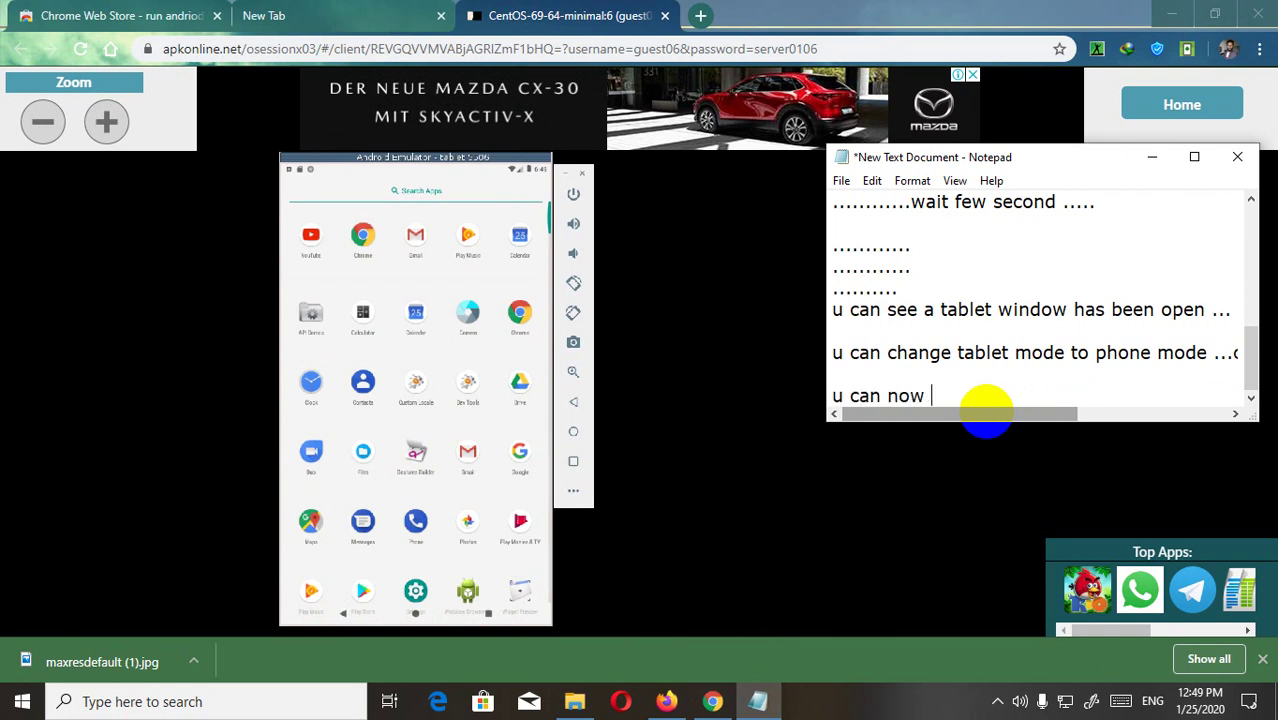
pyautogui.write(' install an')
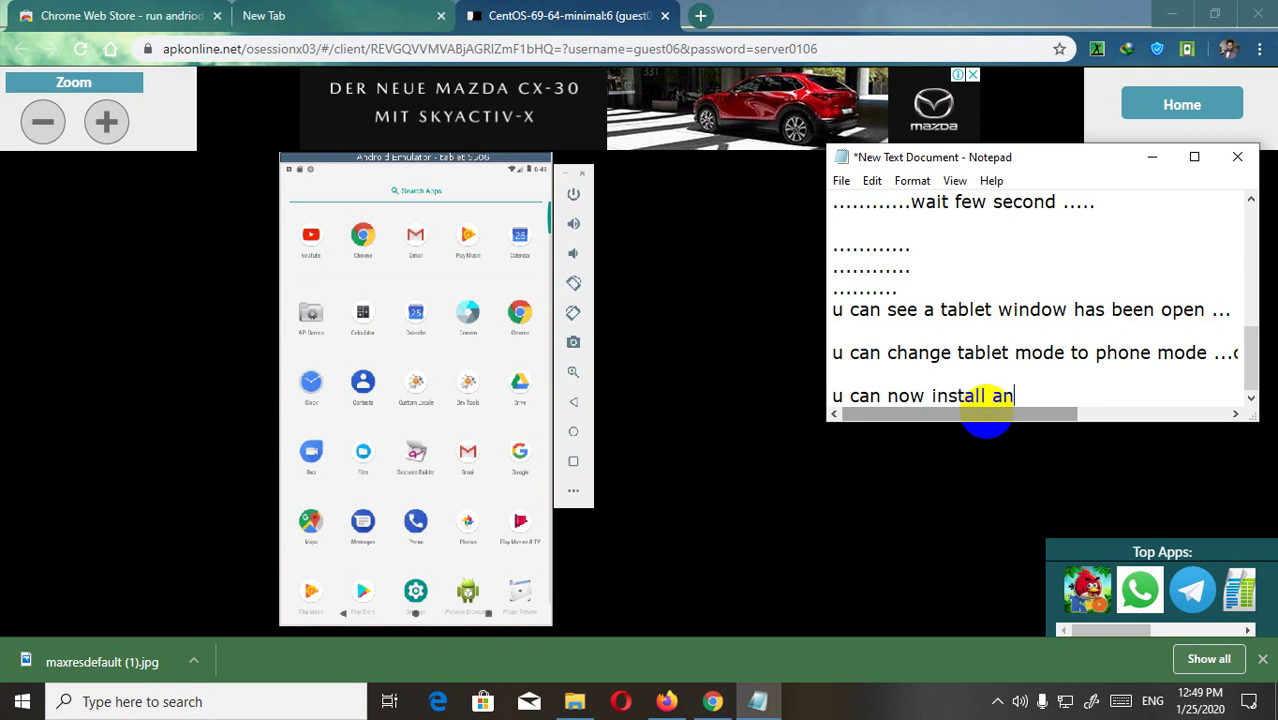
pyautogui.write('driod apps ')
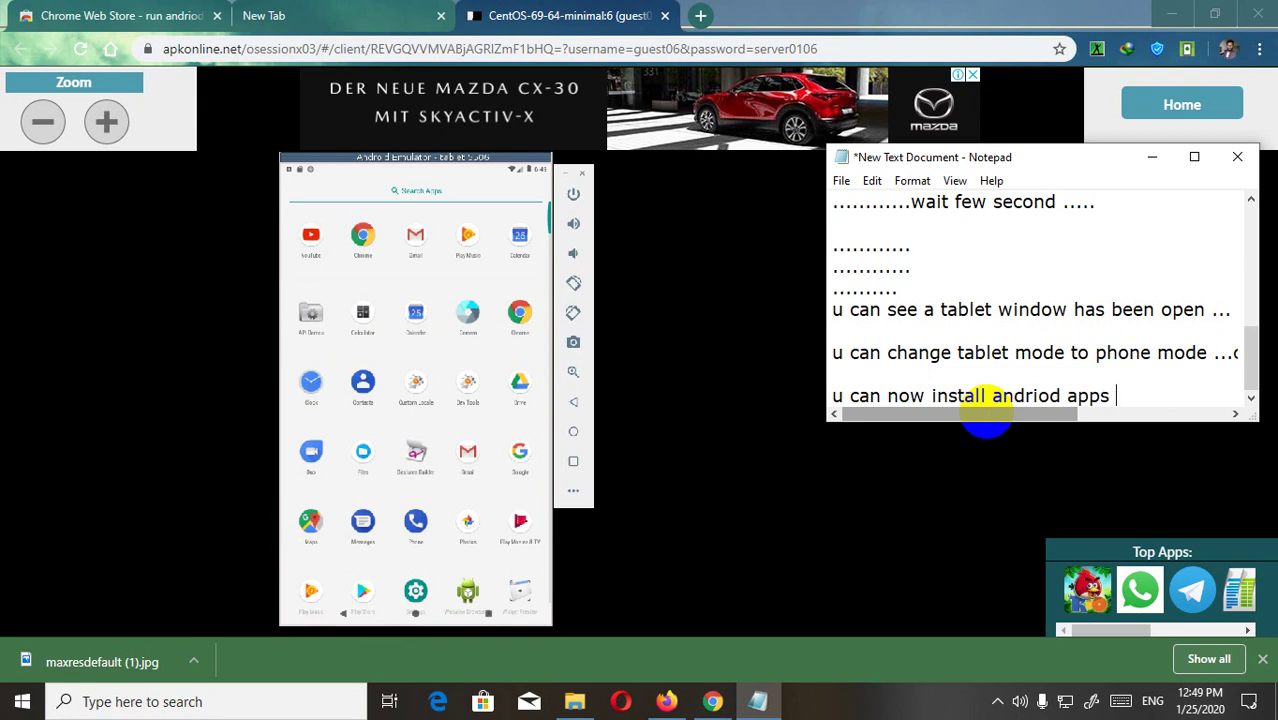
pyautogui.write('on this and ')
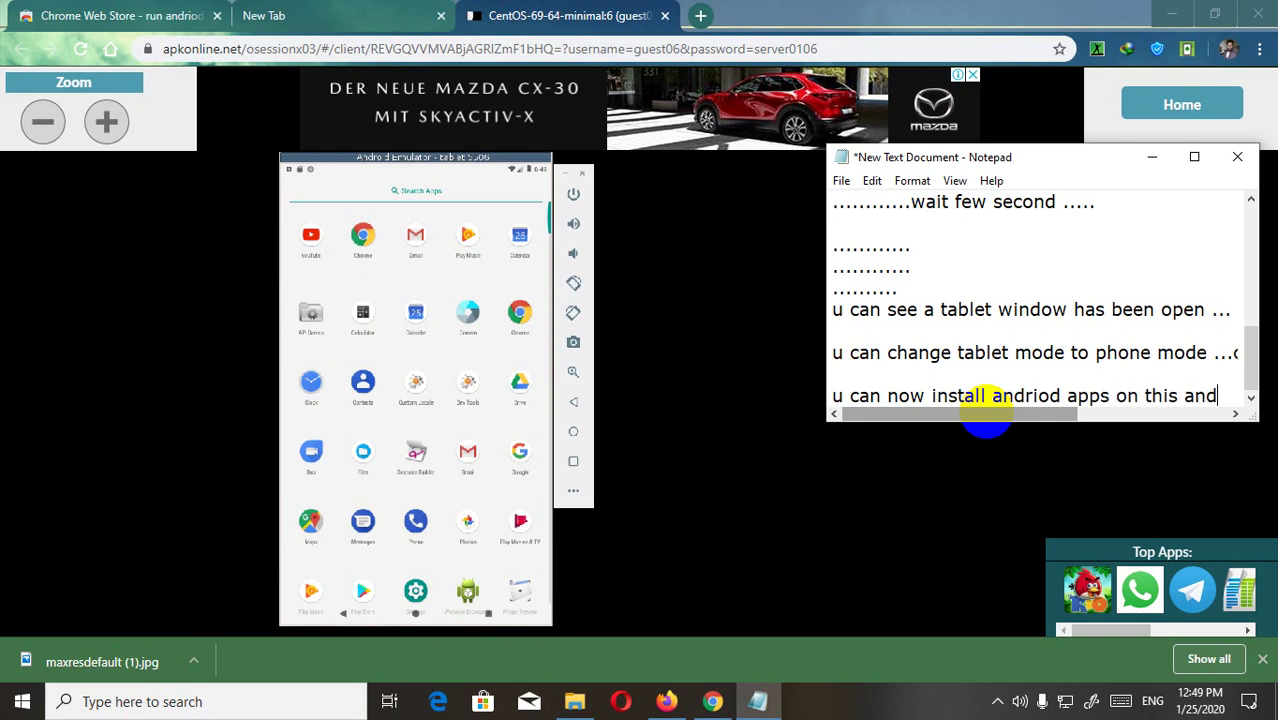
pyautogui.write('play fg')
pyautogui.press('BackSpace')
pyautogui.write('games')
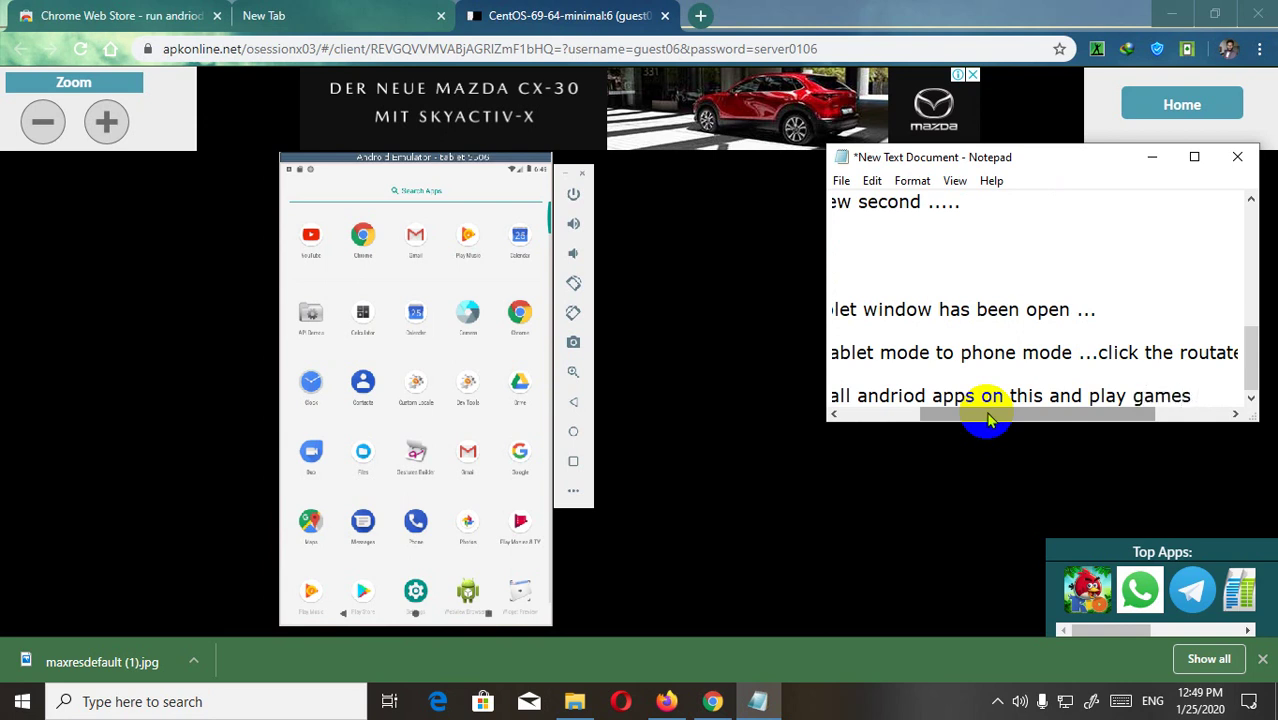
pyautogui.write(' whathever u want ...')
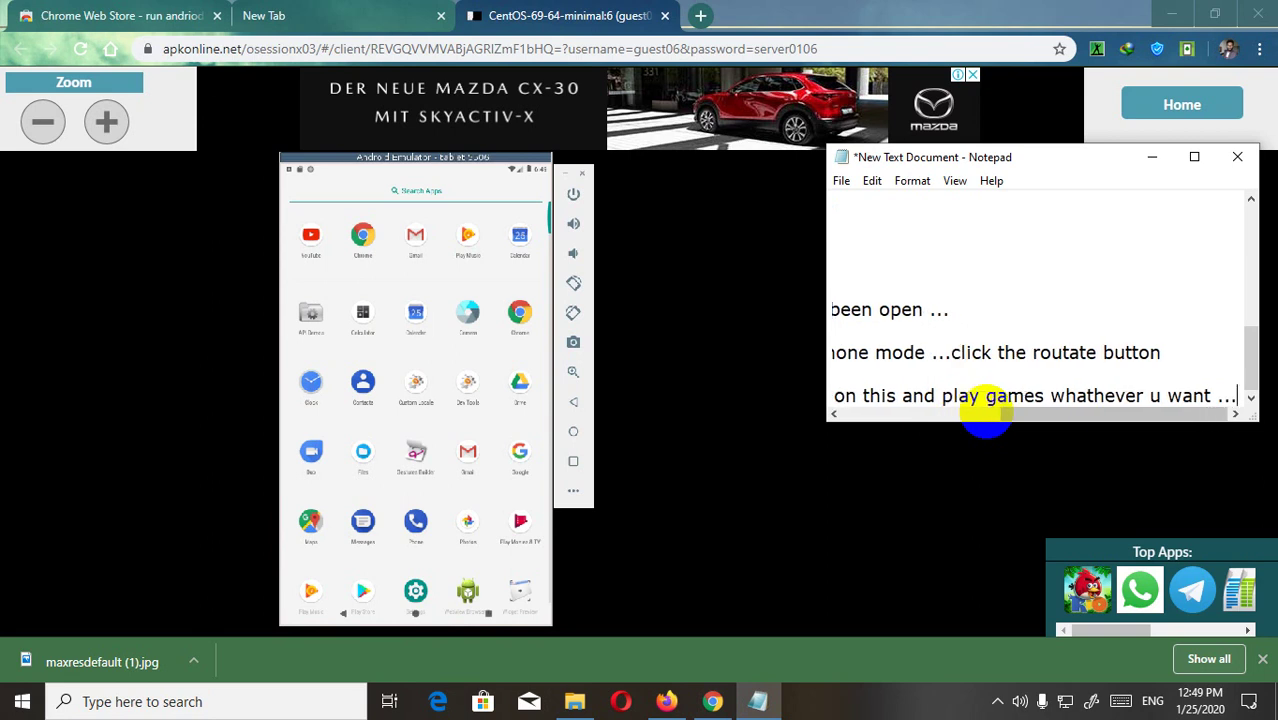
pyautogui.press('Return')
pyautogui.press('Return')
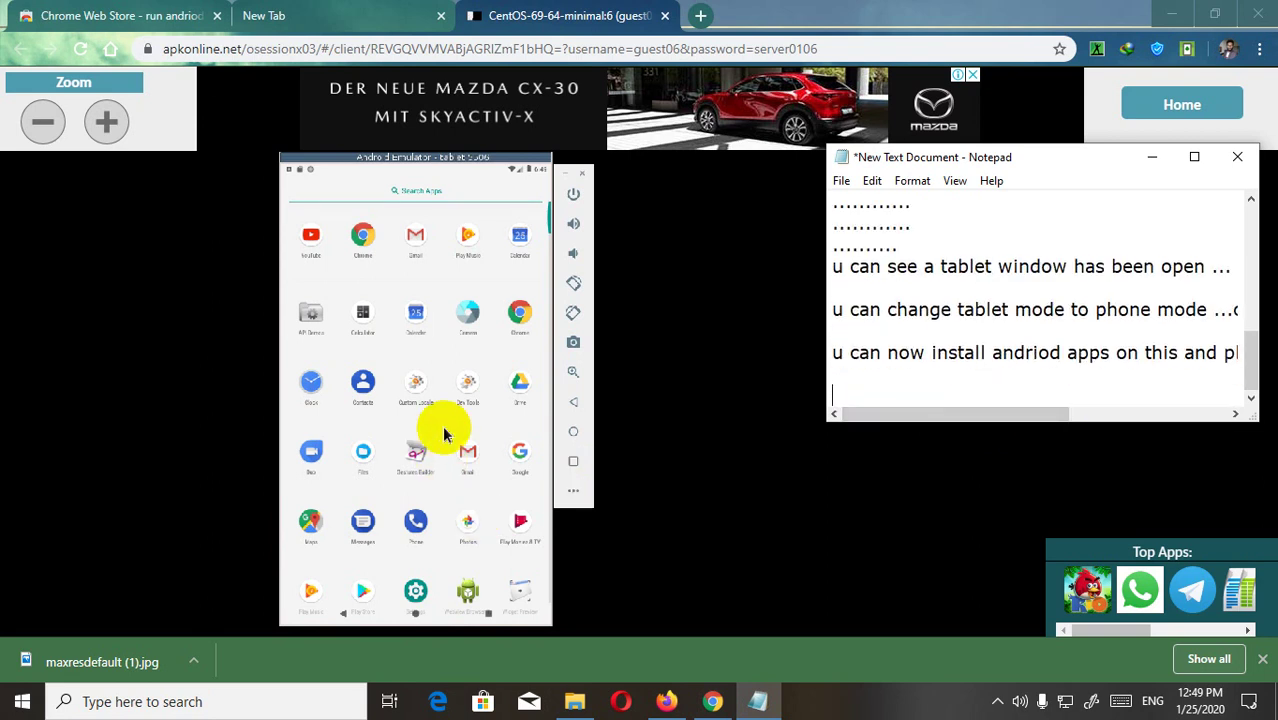
# - Browse the emulator's app list down to its end, and add the Notepad line "its really easy to use the emulator ..."
pyautogui.scroll(2, 458, 446)
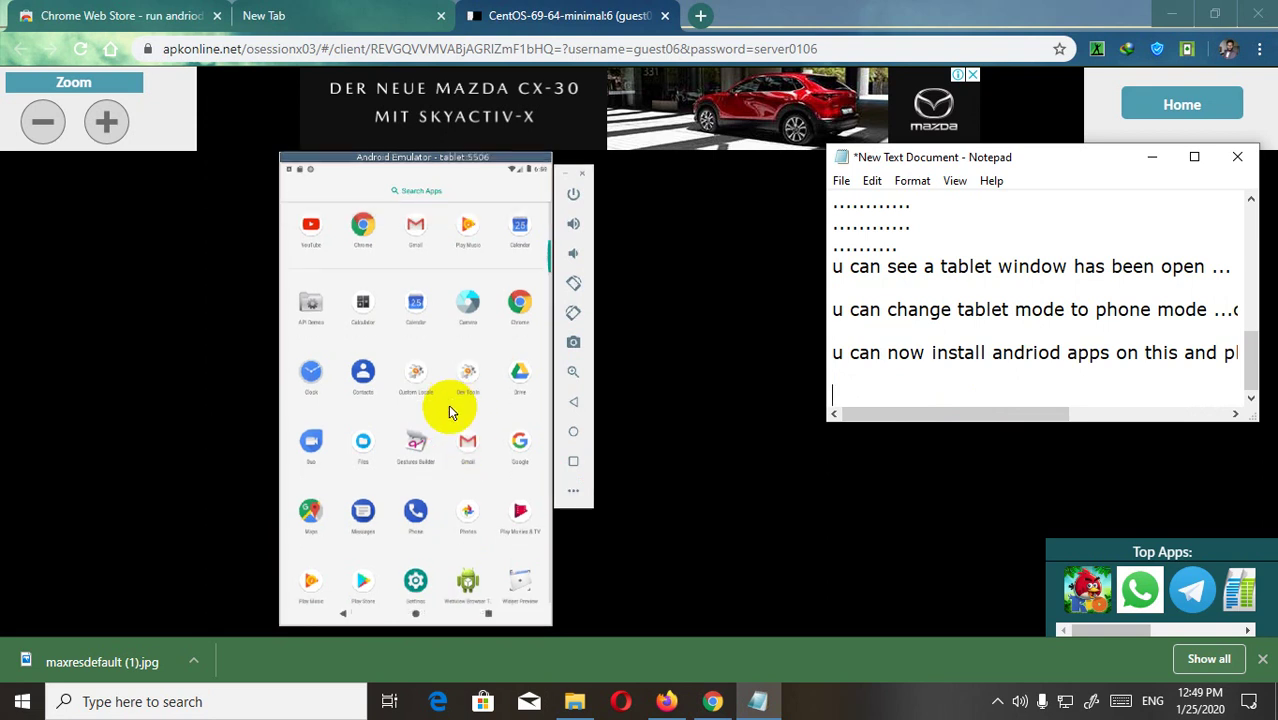
pyautogui.scroll(-1, 448, 404)
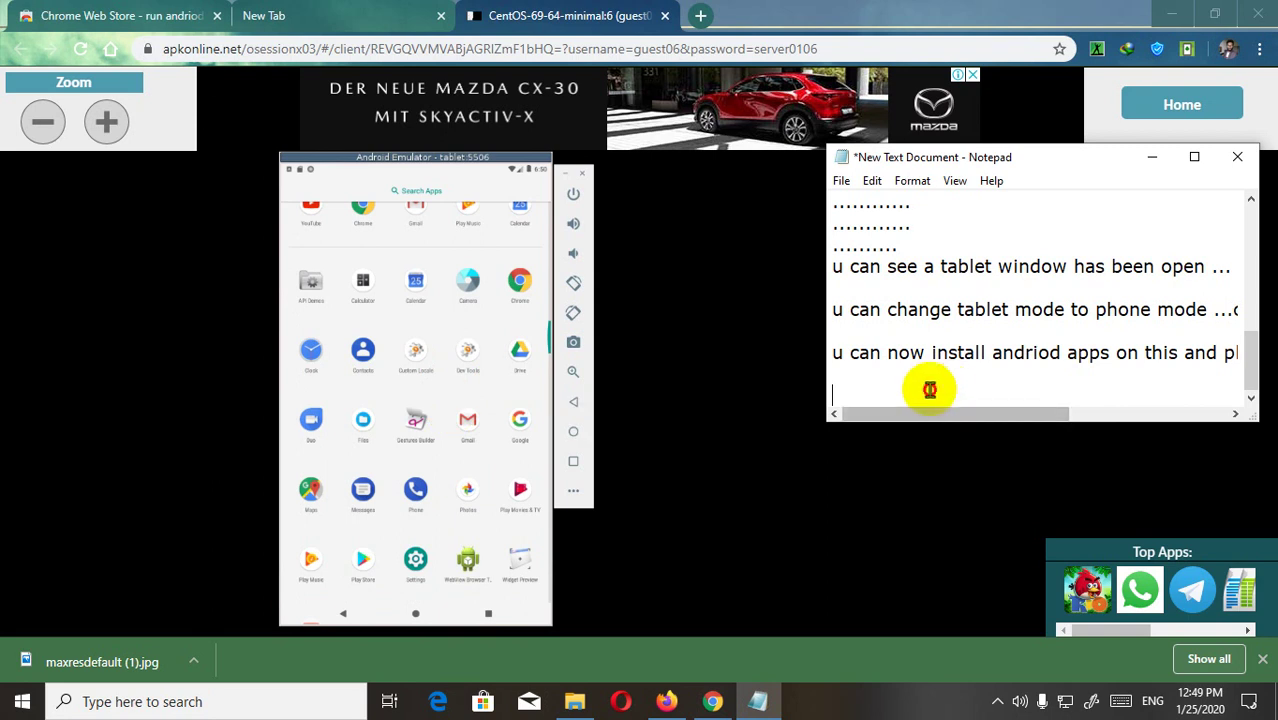
pyautogui.write('its')
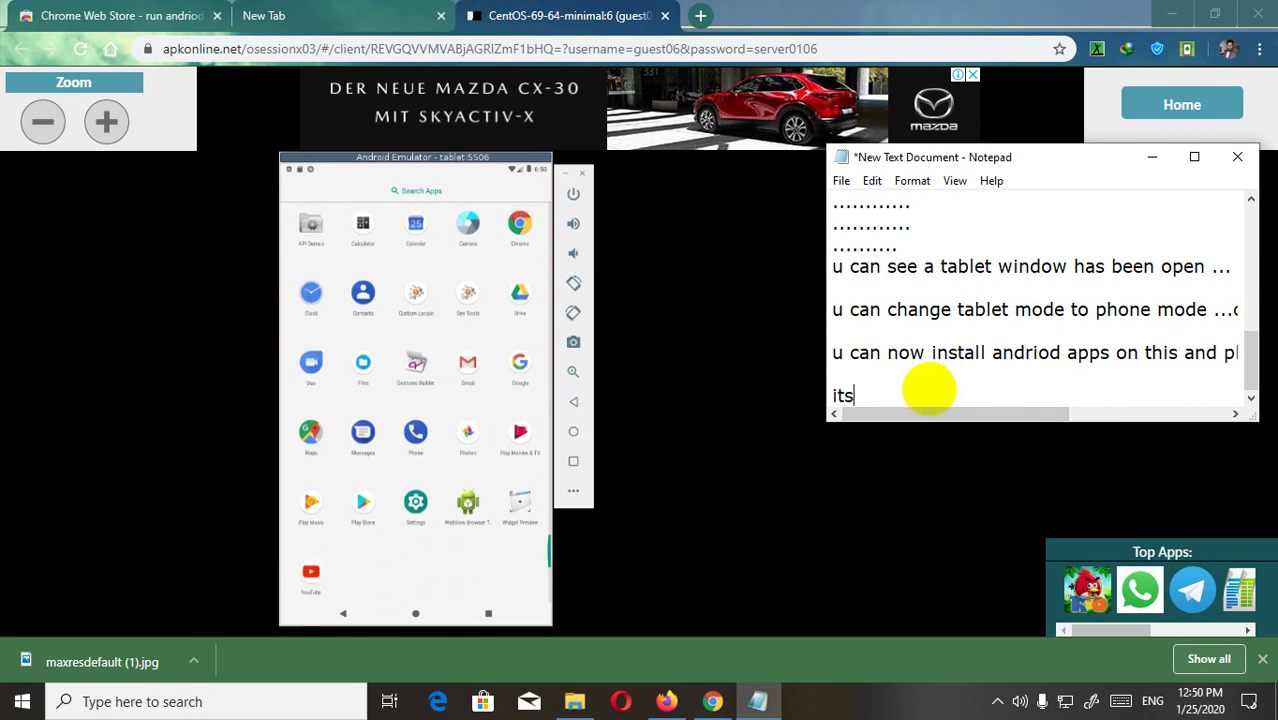
pyautogui.write(' read')
pyautogui.press('BackSpace')
pyautogui.write('lly easy to use')
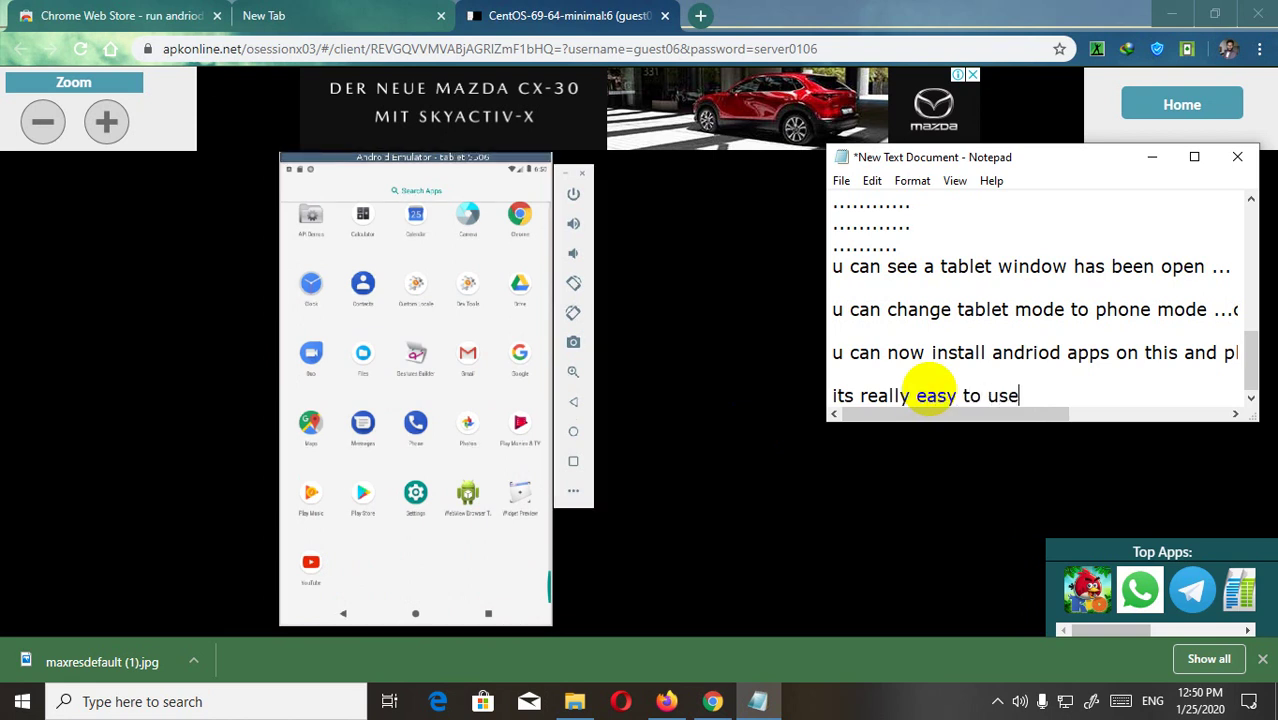
pyautogui.write(' the emulator ...')
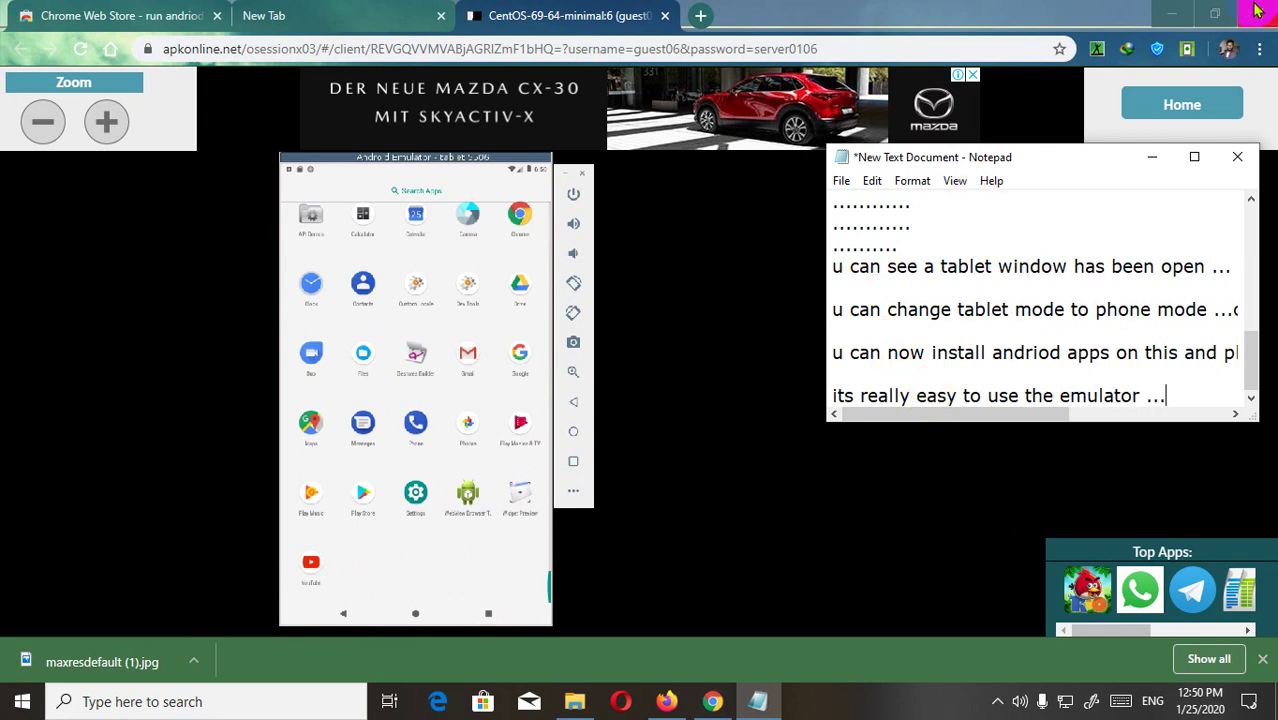
# - Close the emulator's browser tab, minimize Chrome, and move the Notepad window toward the middle of the desktop
pyautogui.click(664, 20)
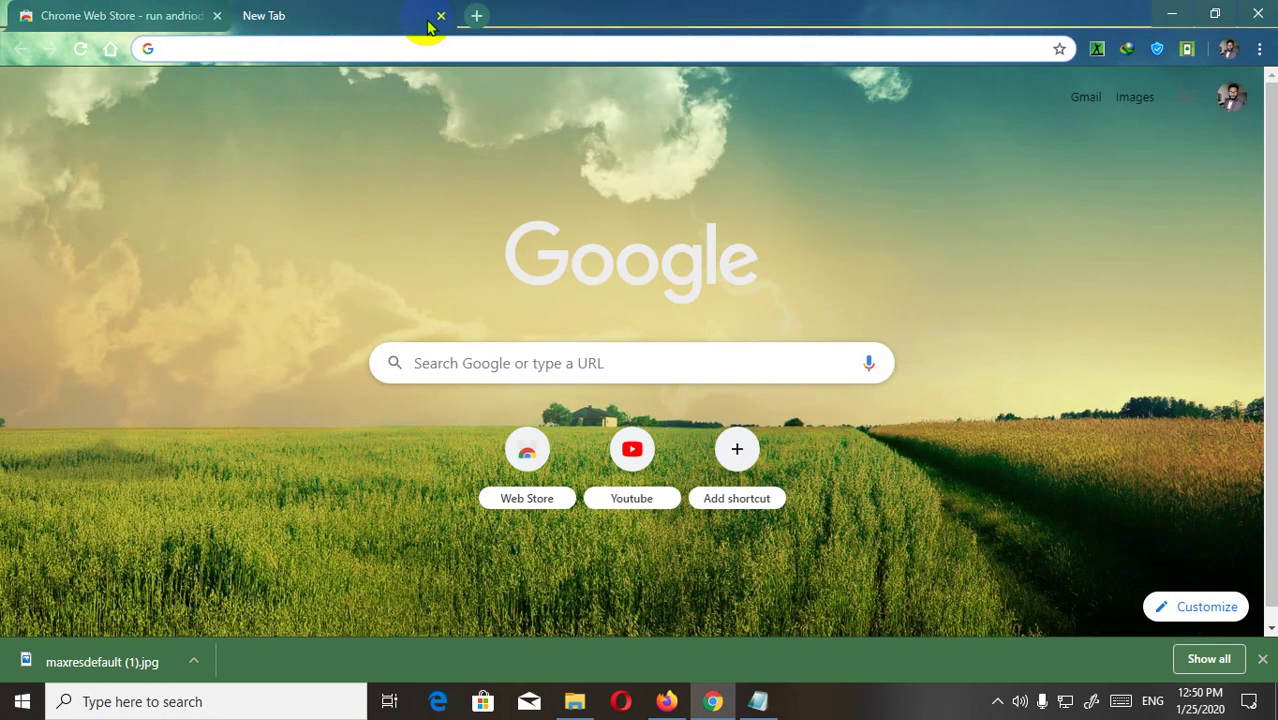
pyautogui.click(1176, 12)
pyautogui.moveTo(1125, 168); pyautogui.dragTo(620, 122)
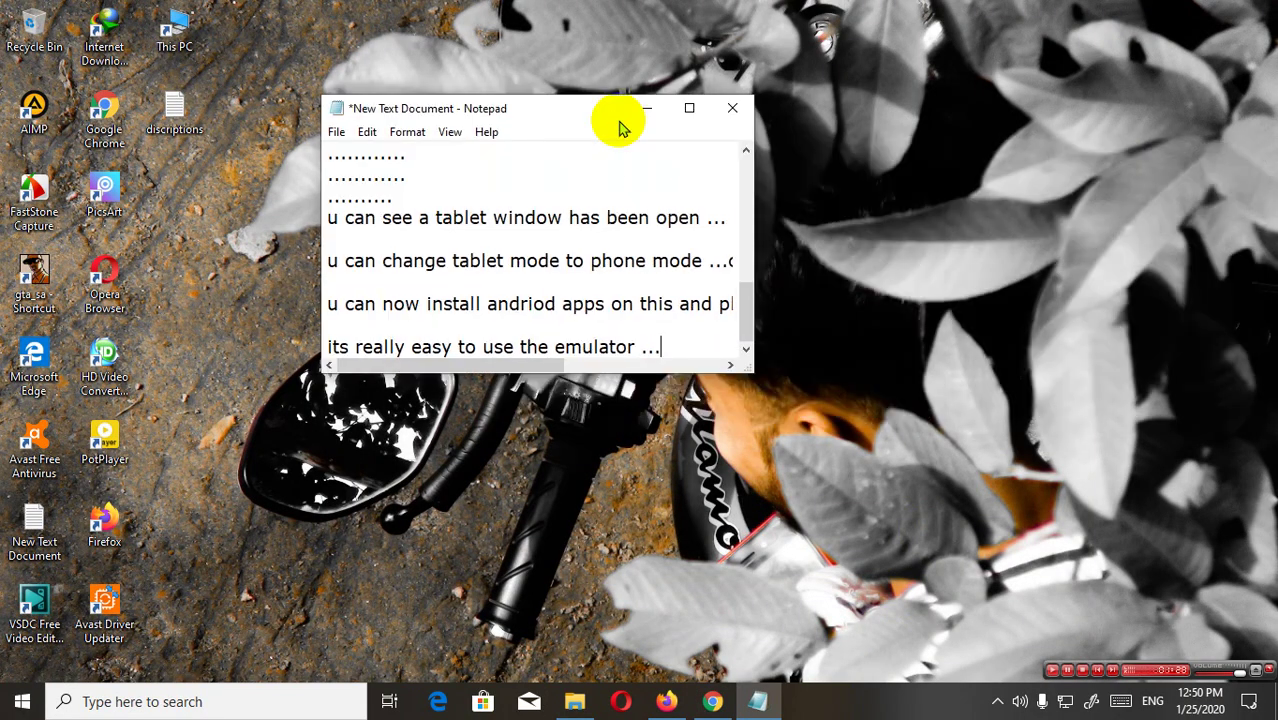
# - Replace all the text in the Notepad document with "thanks for watching"
pyautogui.hotkey('ctrl', 'a')
pyautogui.press('BackSpace')
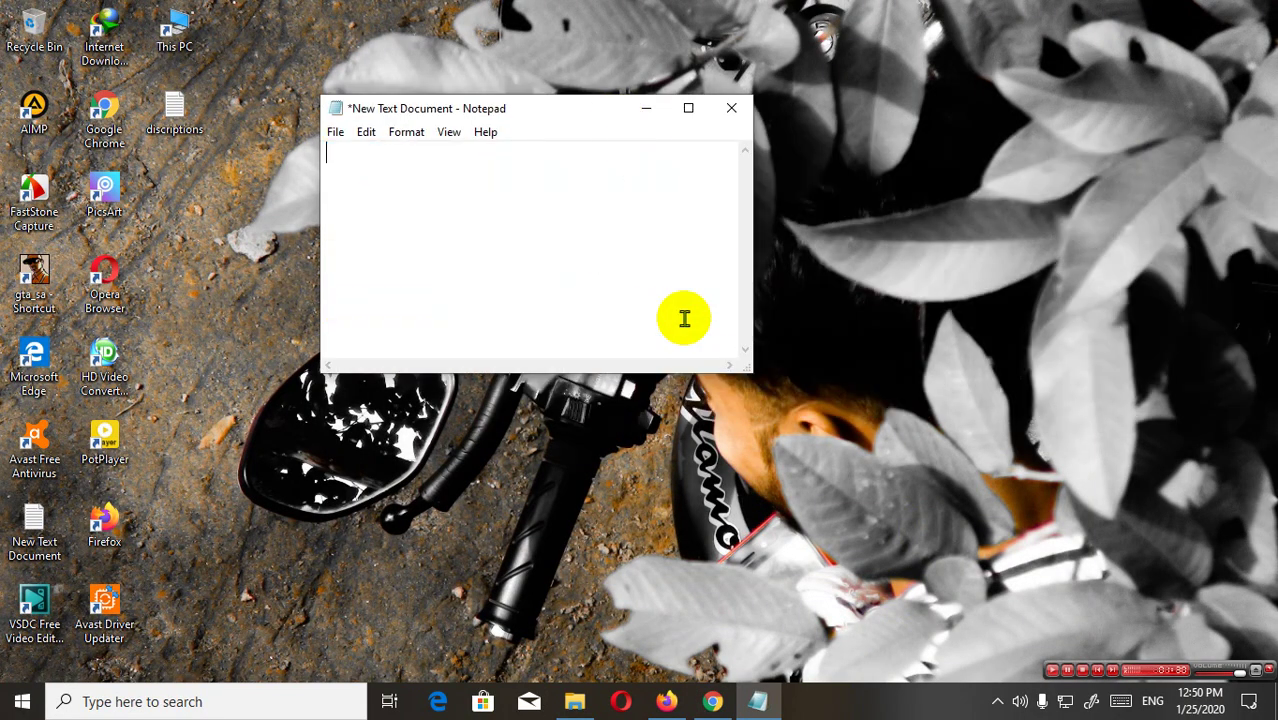
pyautogui.write('thanks for w')
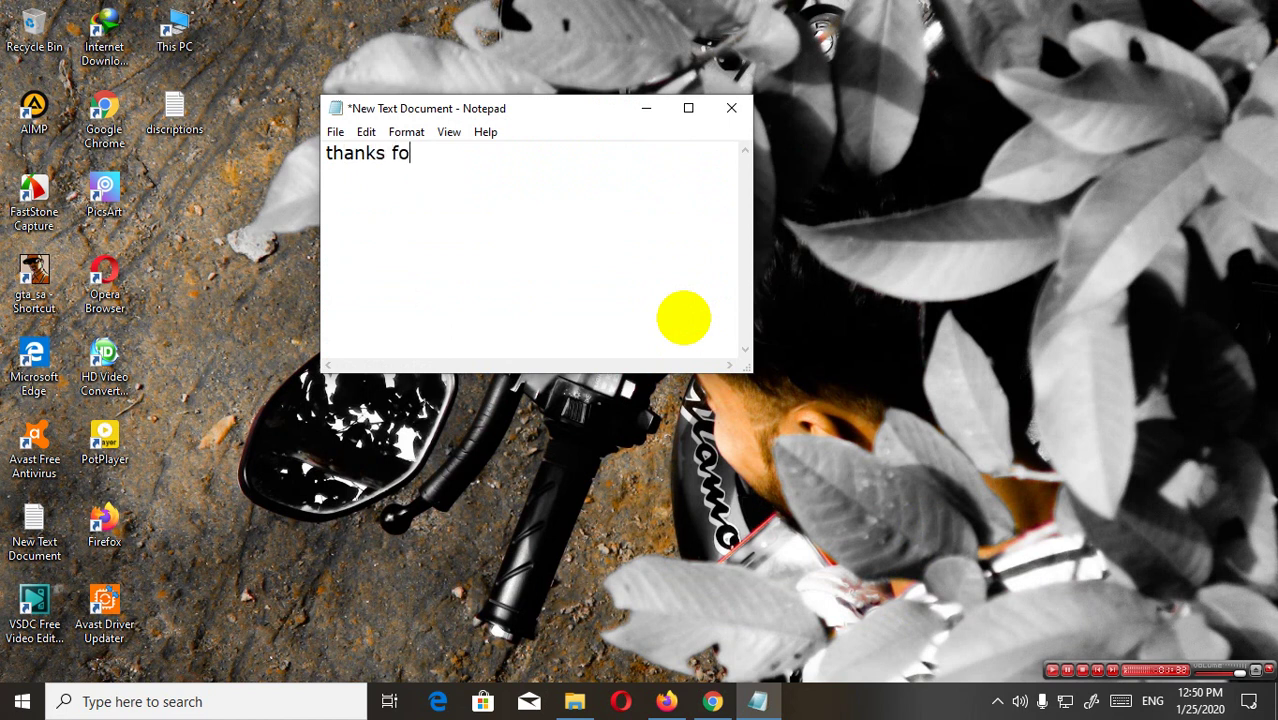
pyautogui.write('atching')
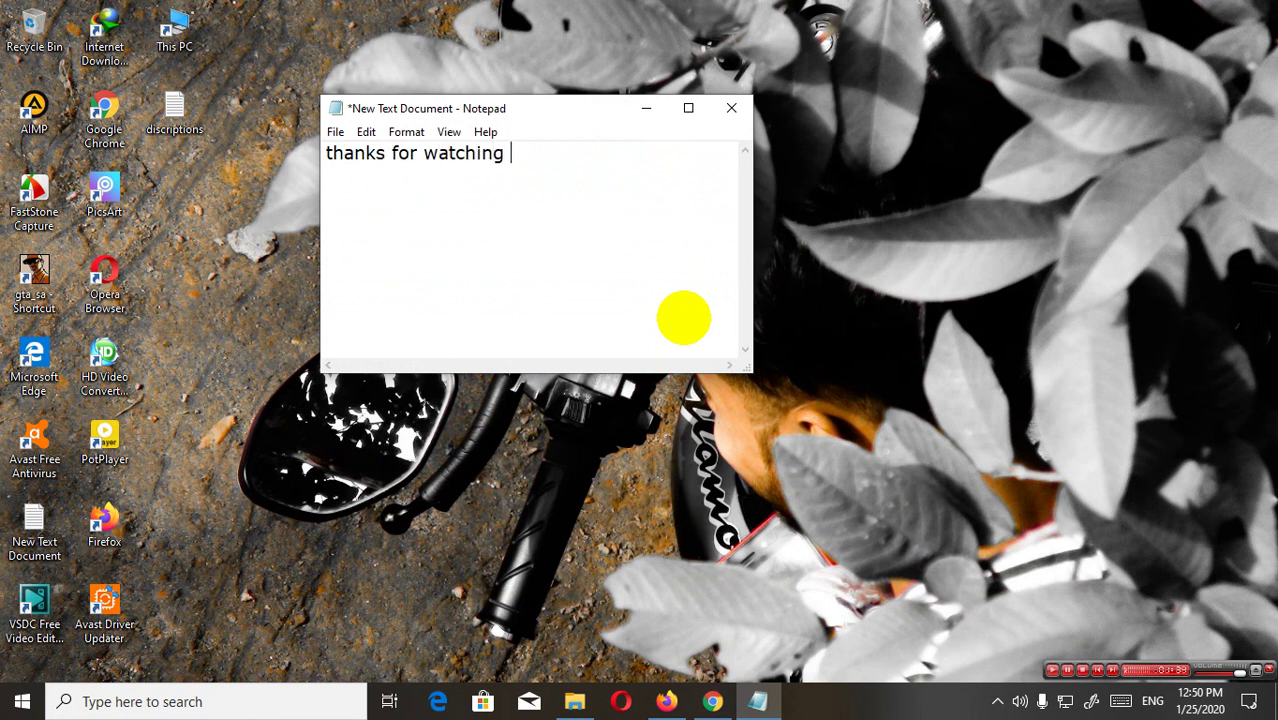